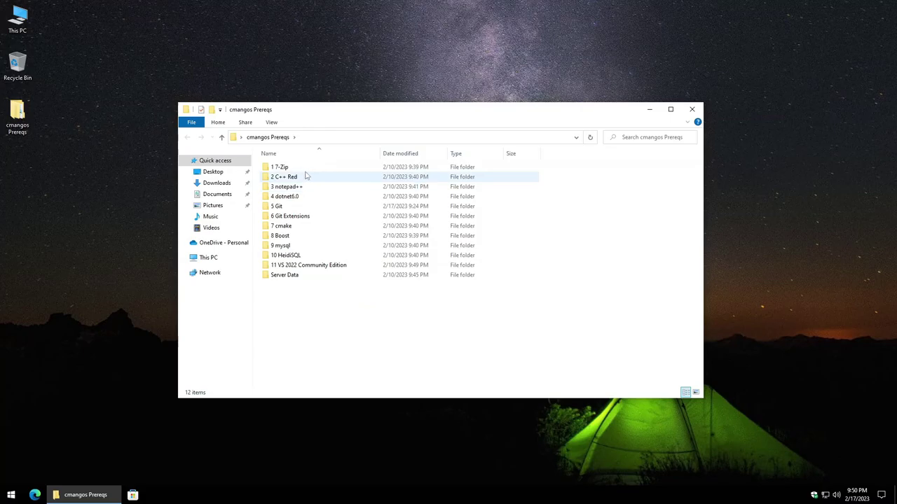
Step: Check the 64-bit x64 build on the 7-Zip download page in Edge
{"action": "left_click", "coordinate": [35, 495]}
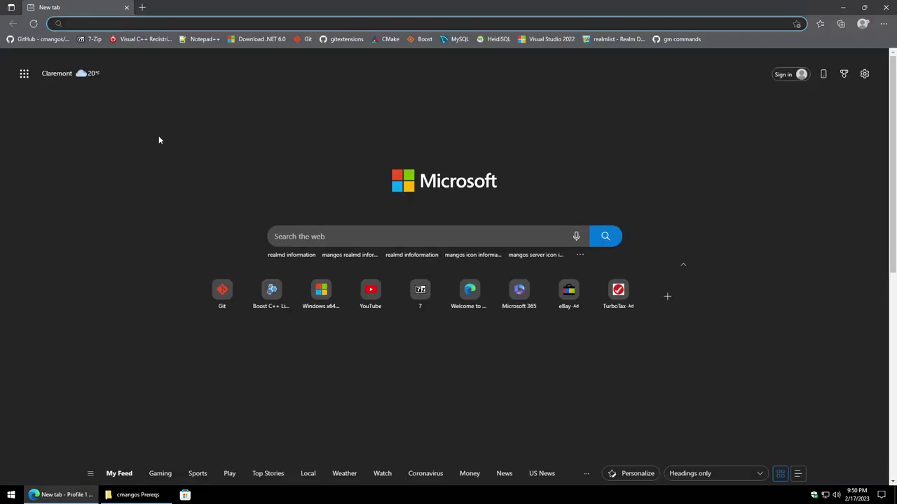
{"action": "left_click", "coordinate": [94, 40]}
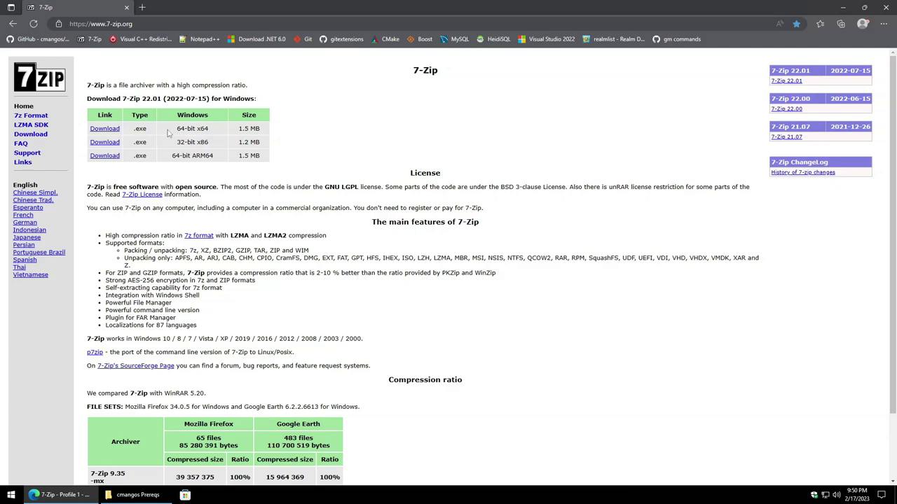
{"action": "left_click_drag", "start_coordinate": [177, 129], "coordinate": [210, 133]}
Step: Install 7-Zip 22.01 (x64) from the 1 7-Zip folder and return to cmangos Prereqs
{"action": "left_click", "coordinate": [135, 494]}
{"action": "double_click", "coordinate": [298, 167]}
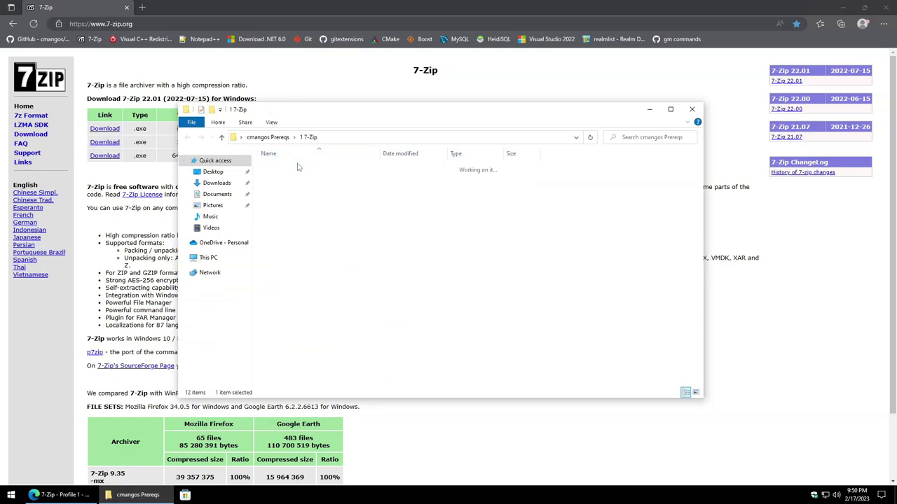
{"action": "double_click", "coordinate": [298, 167]}
{"action": "left_click", "coordinate": [402, 313]}
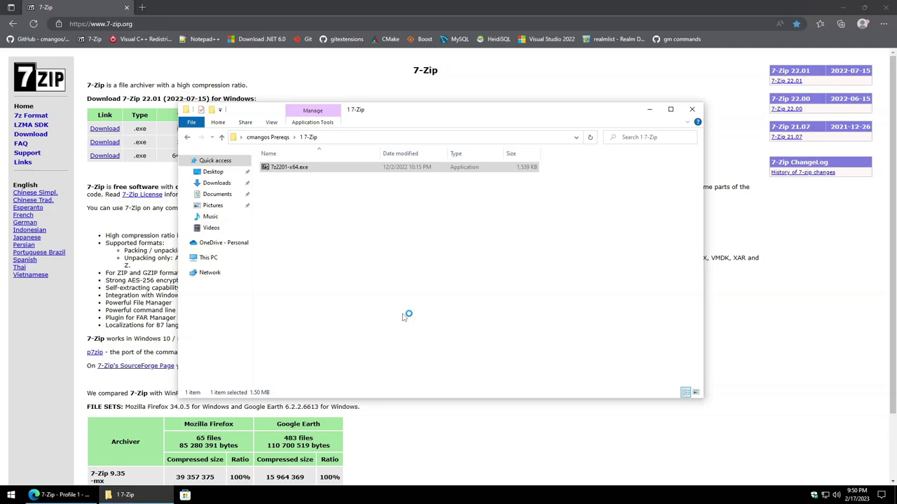
{"action": "left_click", "coordinate": [436, 280]}
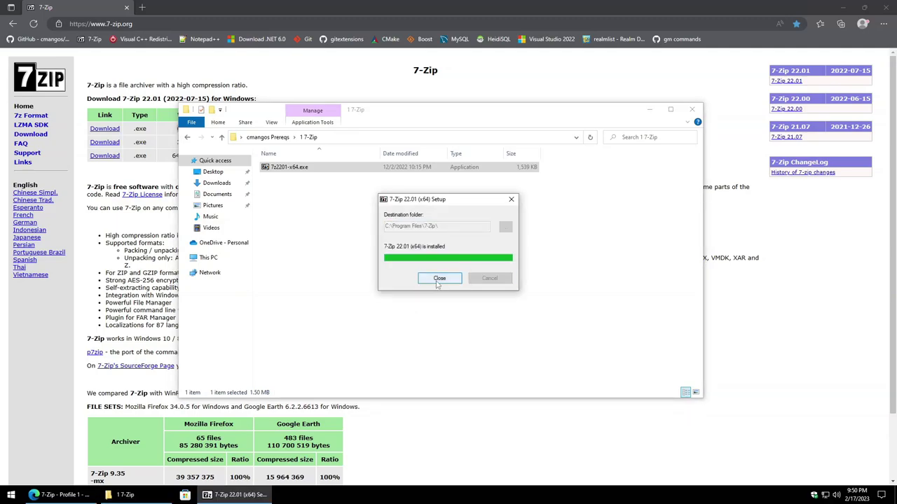
{"action": "left_click", "coordinate": [438, 279]}
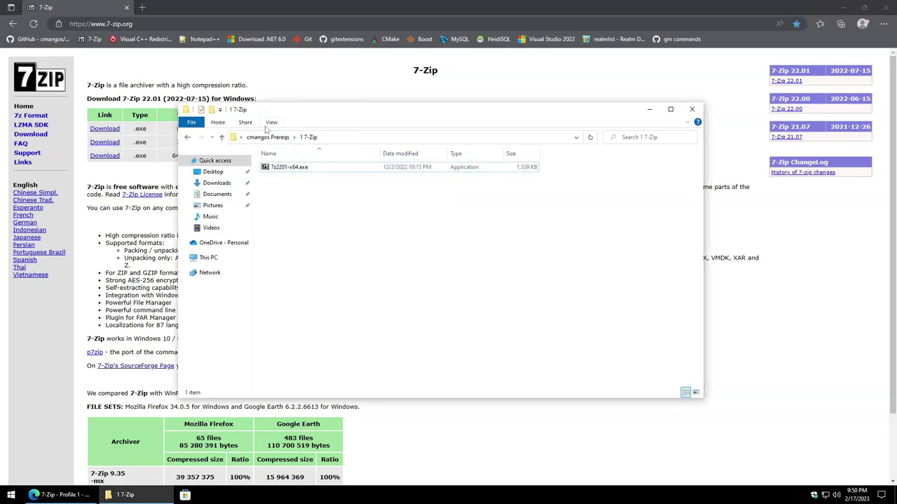
{"action": "left_click", "coordinate": [267, 137]}
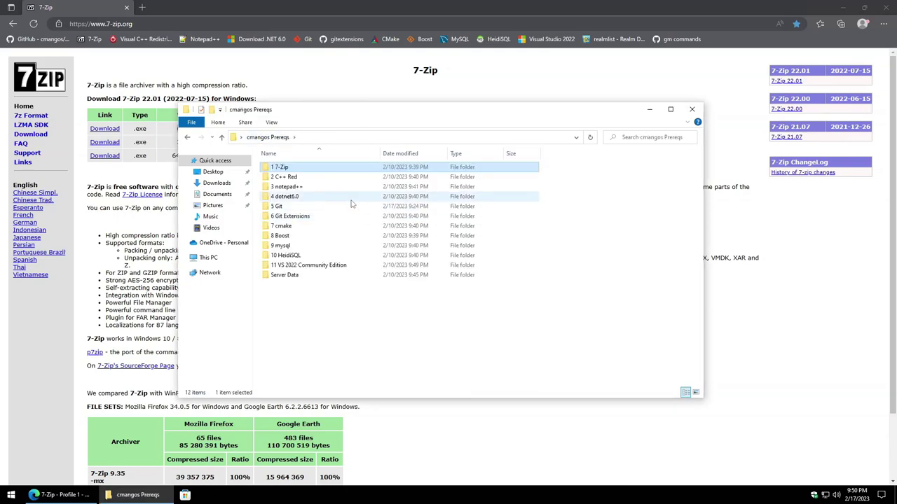
Step: Open the 2 C++ Red folder and check the Visual C++ runtimes download page
{"action": "left_click", "coordinate": [314, 178]}
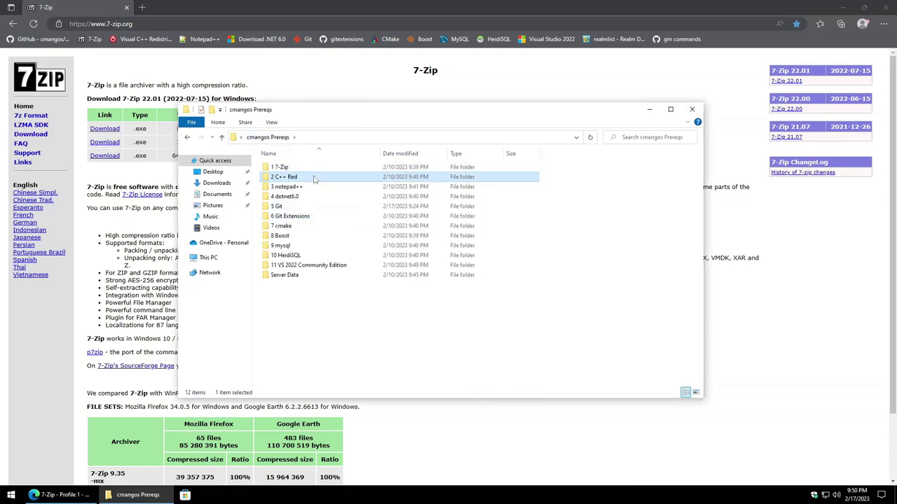
{"action": "left_click", "coordinate": [143, 40]}
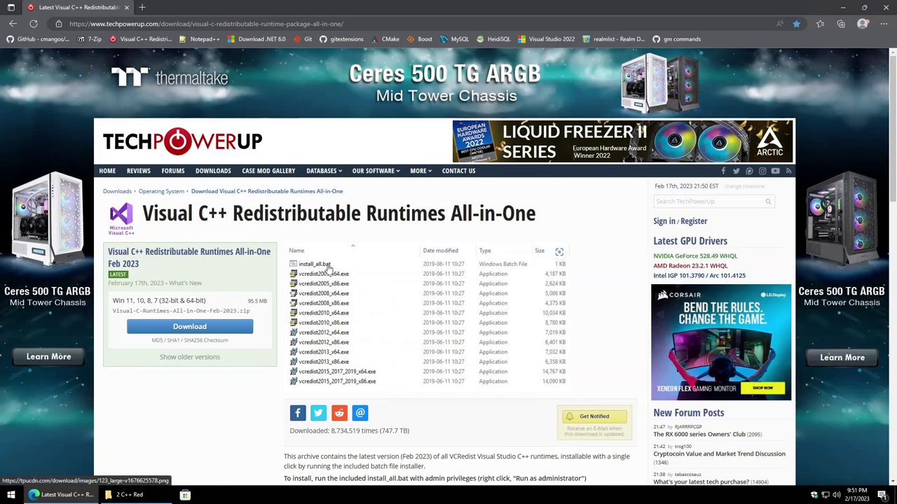
{"action": "left_click", "coordinate": [126, 495]}
Step: Run install_all.bat in Visual-C-Runtimes-All-in-One-Nov-2022 as administrator
{"action": "left_click", "coordinate": [323, 169]}
{"action": "double_click", "coordinate": [324, 169]}
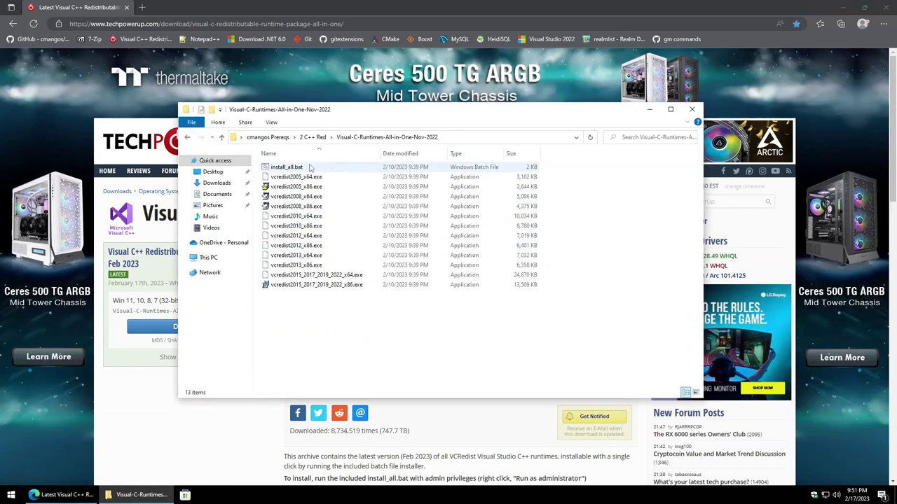
{"action": "left_click", "coordinate": [288, 168]}
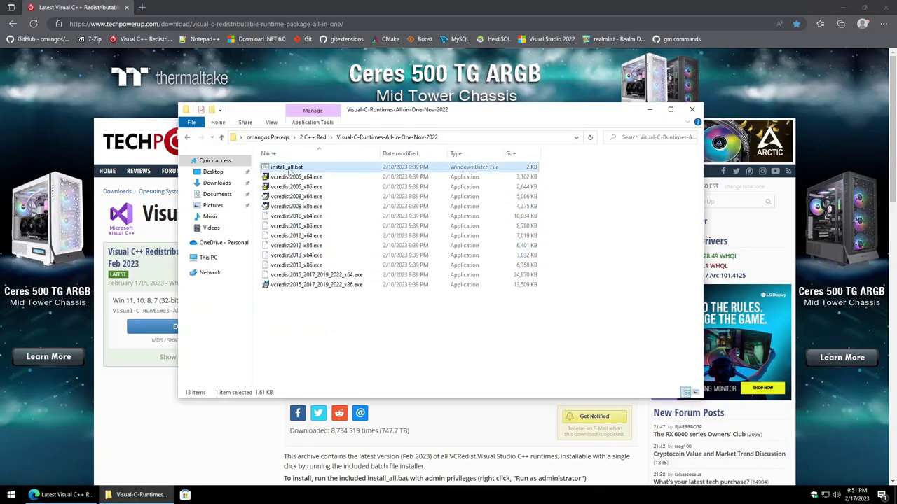
{"action": "right_click", "coordinate": [324, 172]}
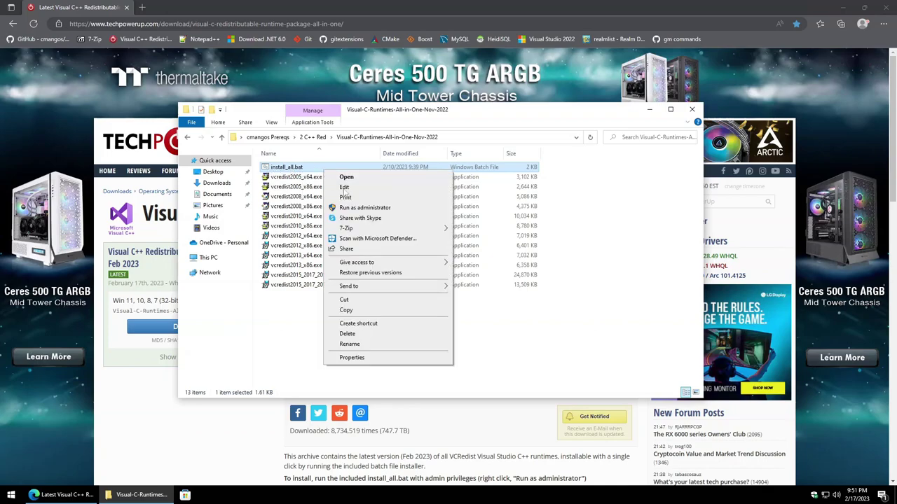
{"action": "left_click", "coordinate": [364, 208]}
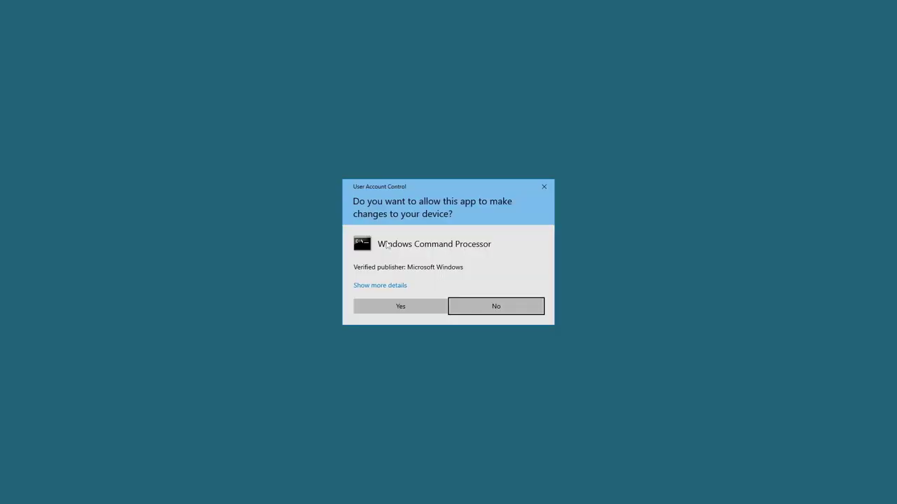
{"action": "left_click", "coordinate": [400, 308]}
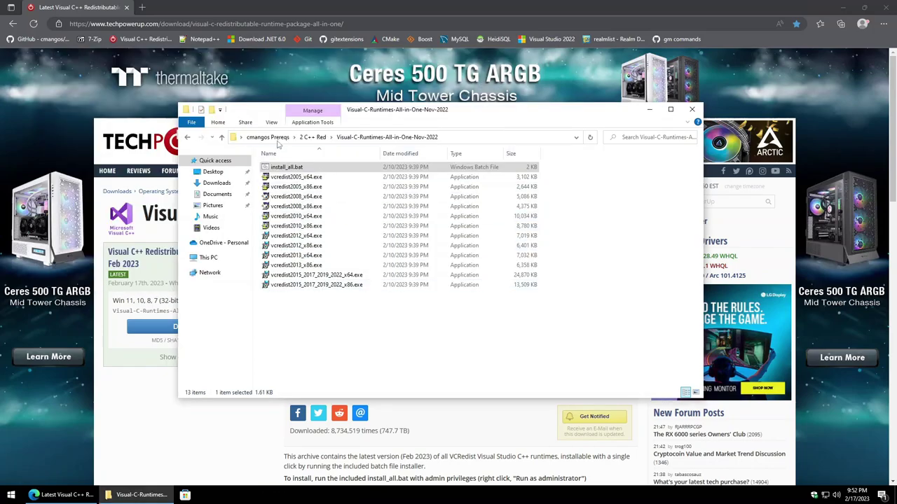
Step: Go back to cmangos Prereqs and check the Notepad++ downloads page
{"action": "left_click", "coordinate": [270, 138]}
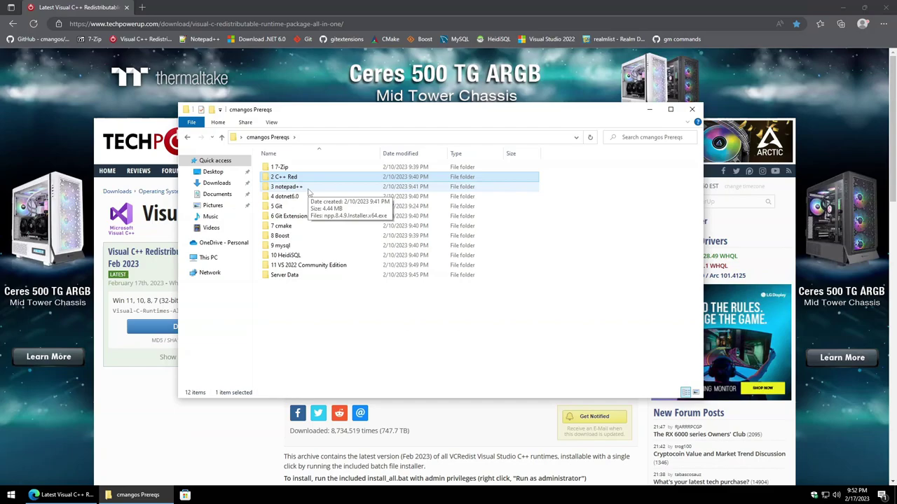
{"action": "left_click", "coordinate": [205, 38]}
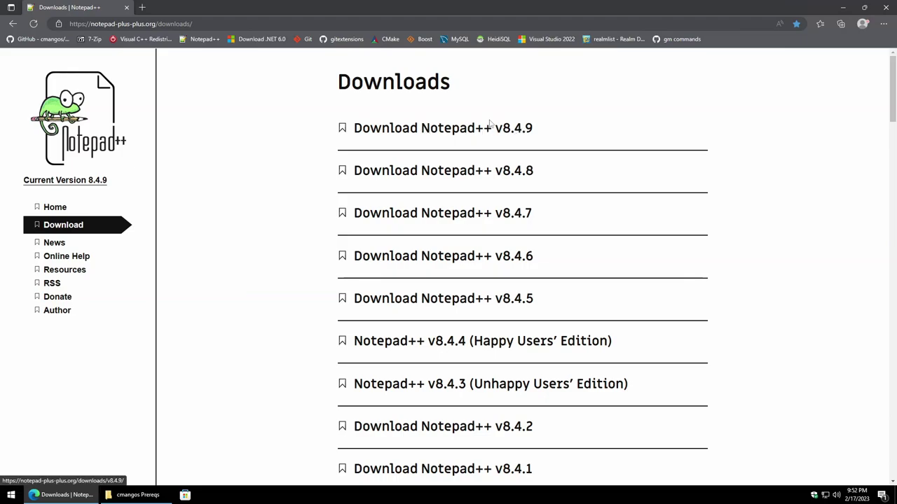
{"action": "left_click", "coordinate": [140, 495]}
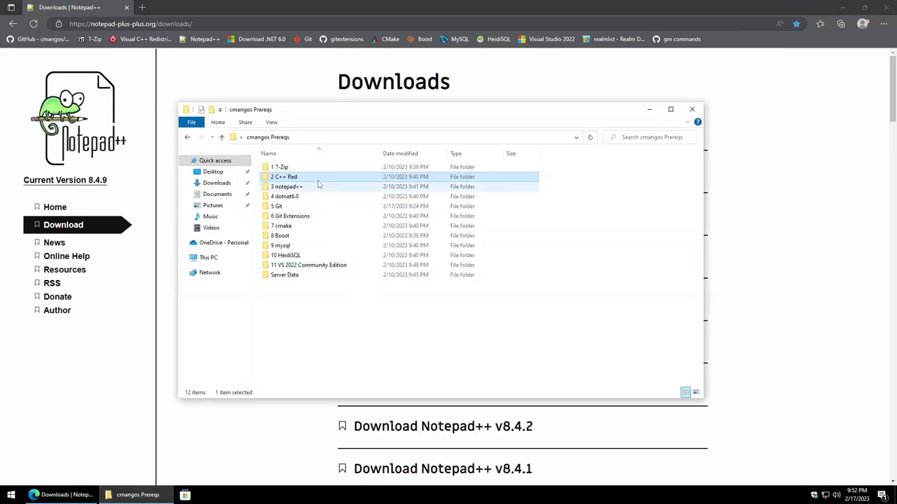
Step: Install Notepad++ 8.4.9 from the 3 notepad++ folder in English with default location and components
{"action": "double_click", "coordinate": [312, 185]}
{"action": "double_click", "coordinate": [307, 168]}
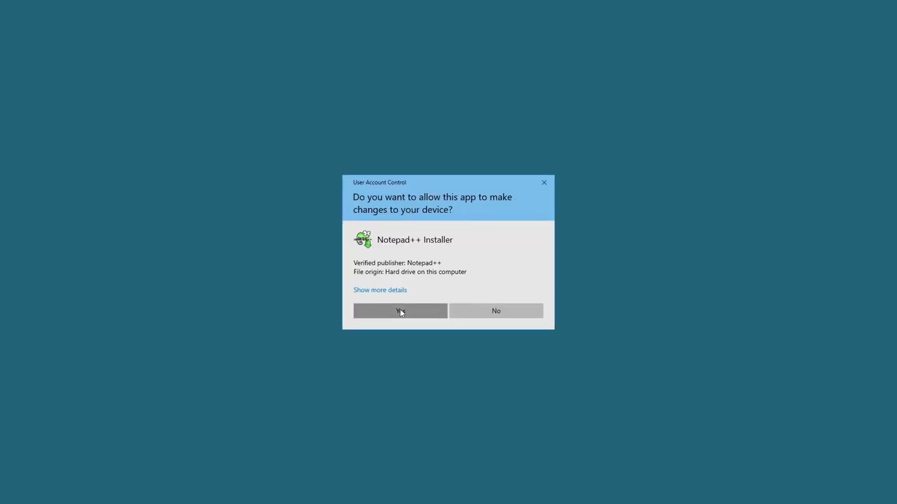
{"action": "left_click", "coordinate": [400, 312]}
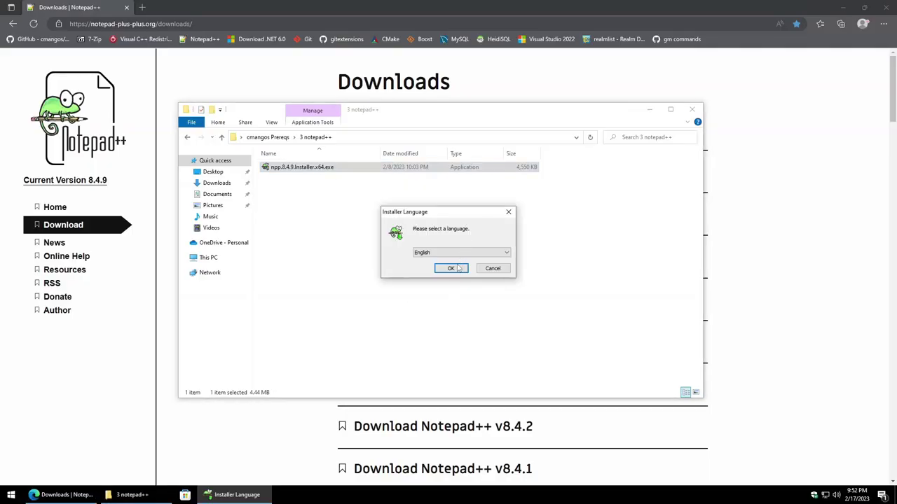
{"action": "left_click", "coordinate": [454, 268]}
{"action": "left_click", "coordinate": [499, 322]}
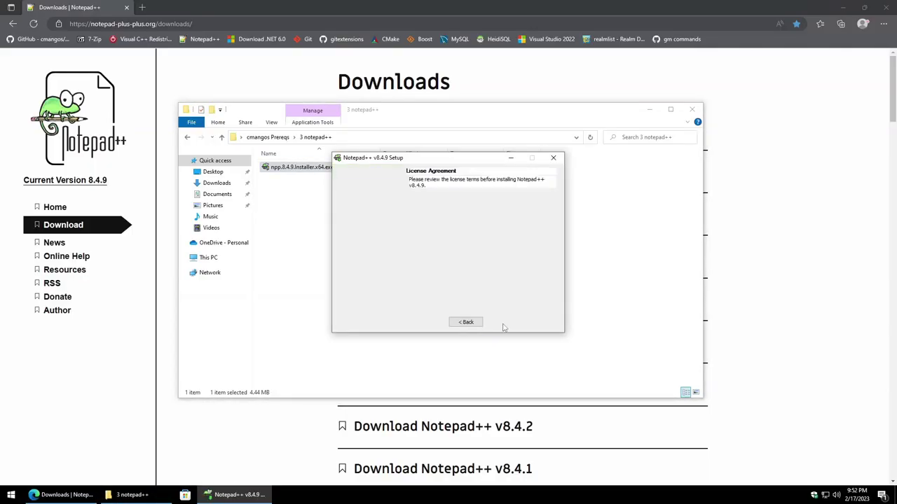
{"action": "left_click", "coordinate": [505, 326]}
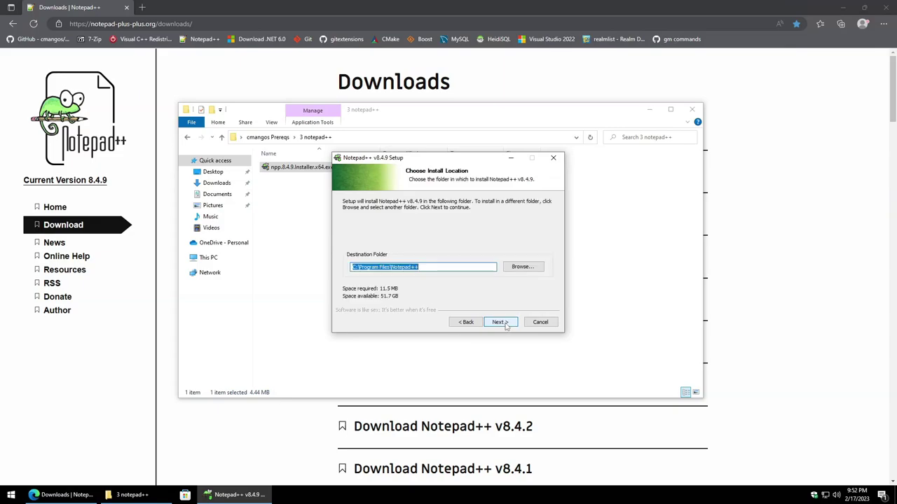
{"action": "left_click", "coordinate": [500, 323]}
{"action": "scroll", "coordinate": [536, 250], "scroll_direction": "down", "scroll_amount": 1}
{"action": "scroll", "coordinate": [538, 251], "scroll_direction": "up", "scroll_amount": 1}
{"action": "left_click", "coordinate": [498, 322]}
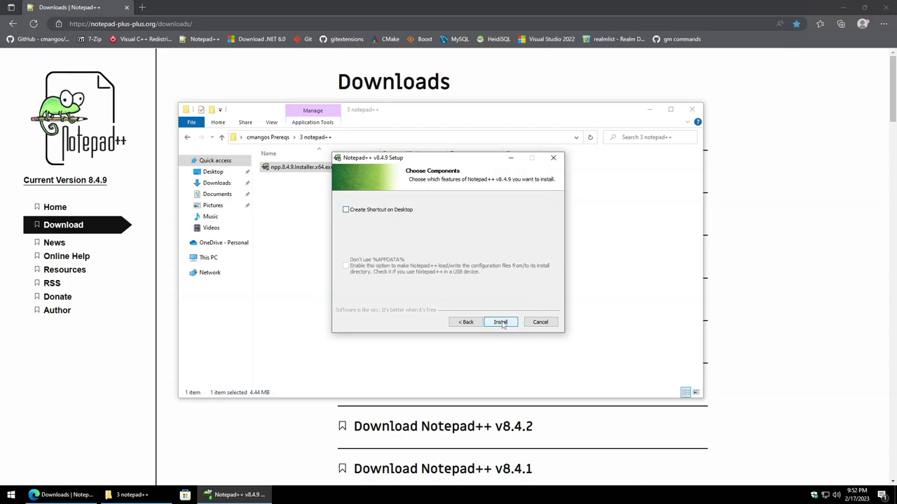
{"action": "left_click", "coordinate": [500, 322]}
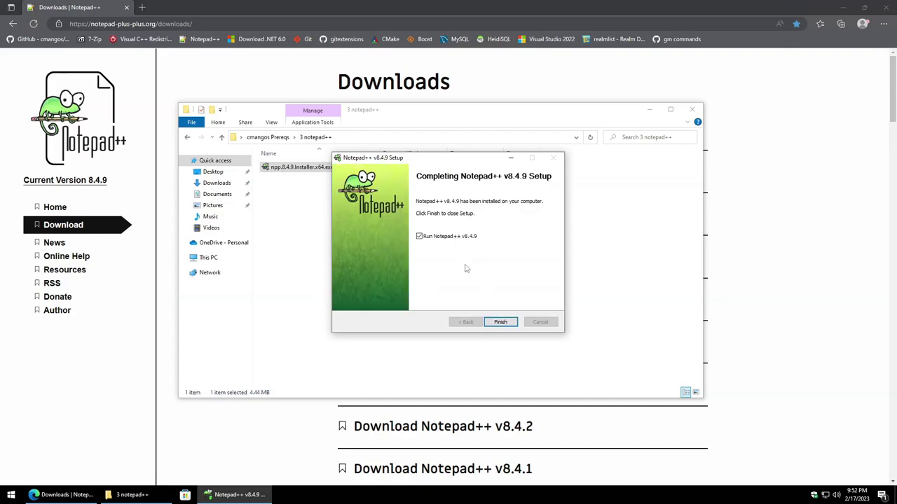
{"action": "left_click", "coordinate": [501, 322]}
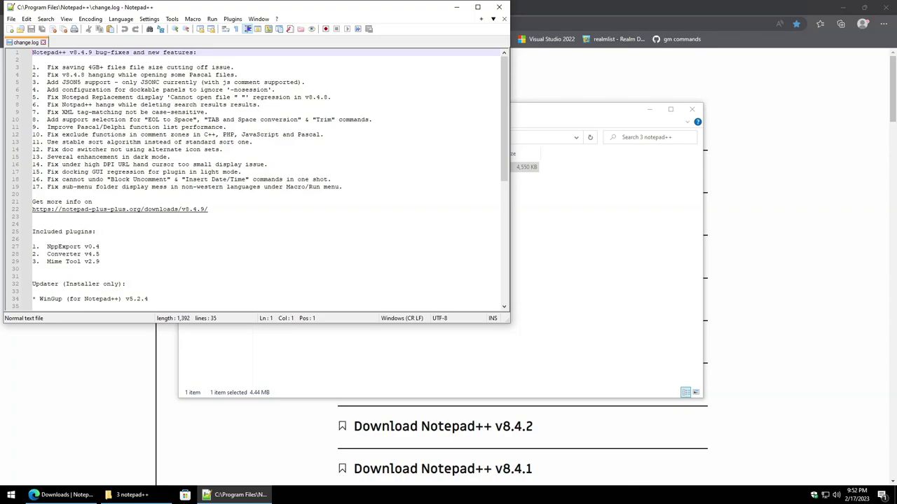
Step: Switch Notepad++ to dark mode in Preferences
{"action": "left_click", "coordinate": [150, 19]}
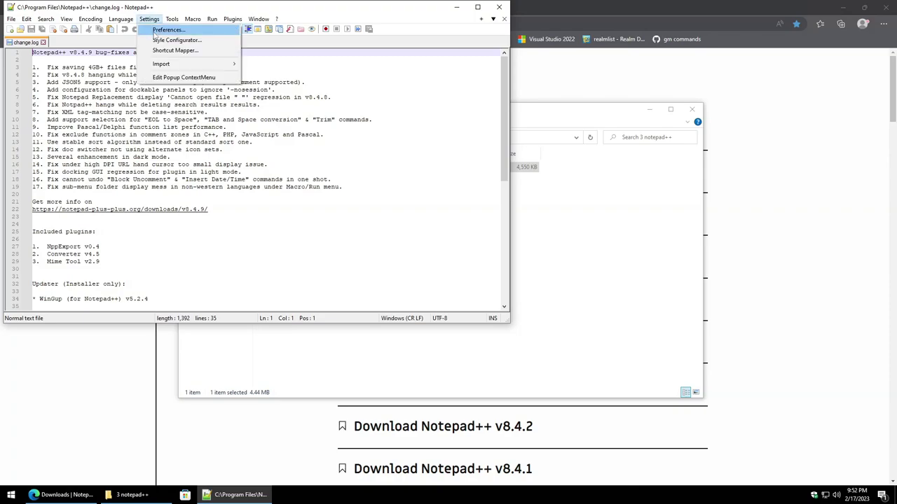
{"action": "left_click", "coordinate": [152, 20]}
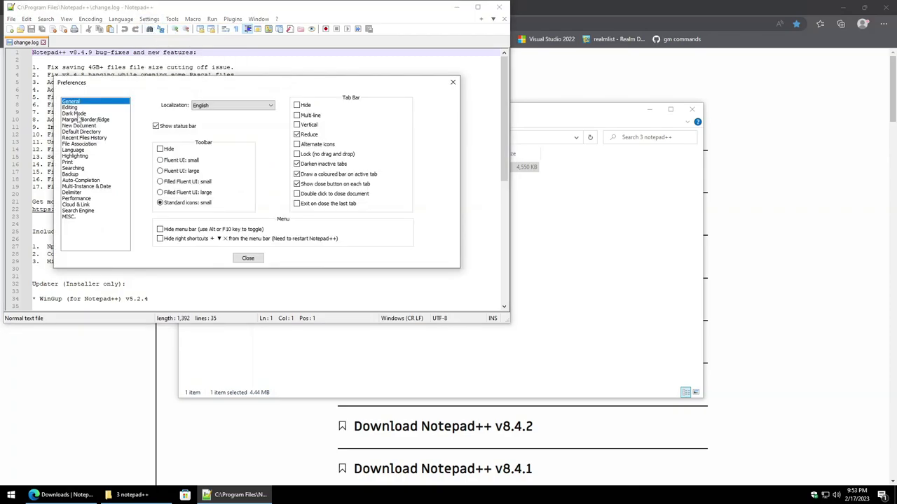
{"action": "left_click", "coordinate": [77, 114]}
{"action": "left_click", "coordinate": [143, 112]}
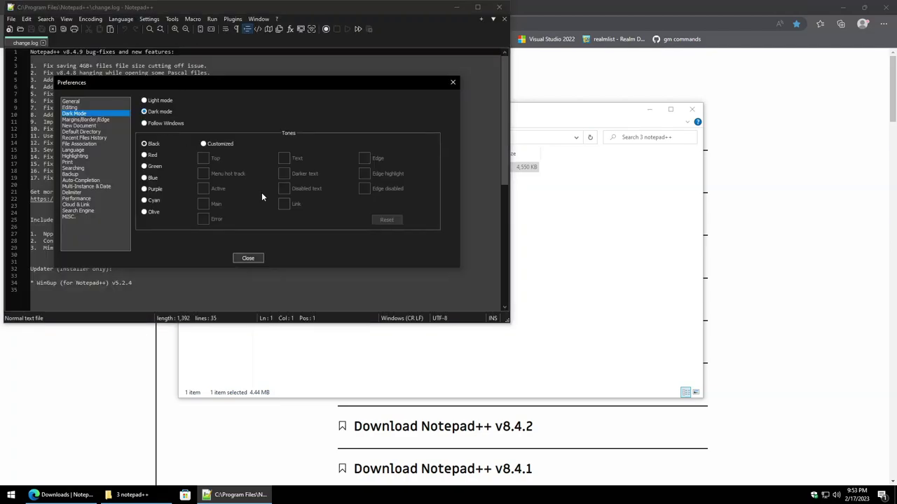
{"action": "left_click", "coordinate": [248, 258]}
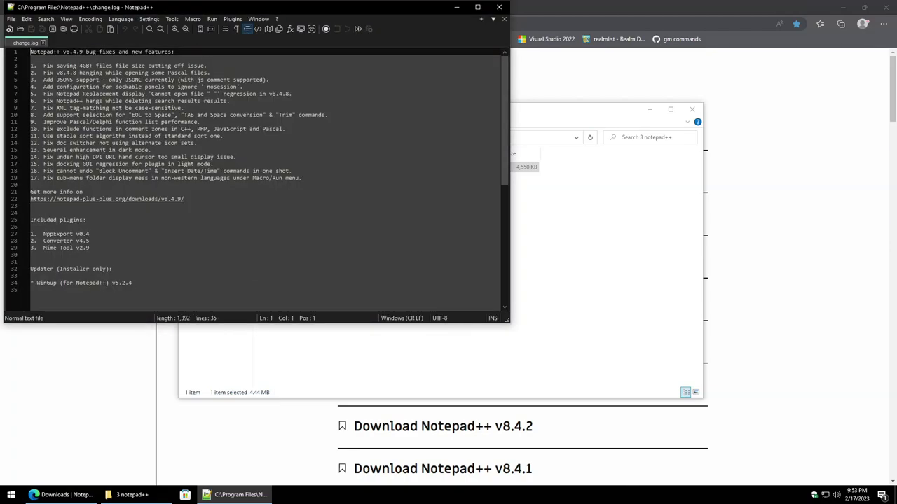
Step: Close change.log, exit Notepad++, and return to the cmangos Prereqs folder
{"action": "left_click", "coordinate": [43, 43]}
{"action": "left_click", "coordinate": [12, 20]}
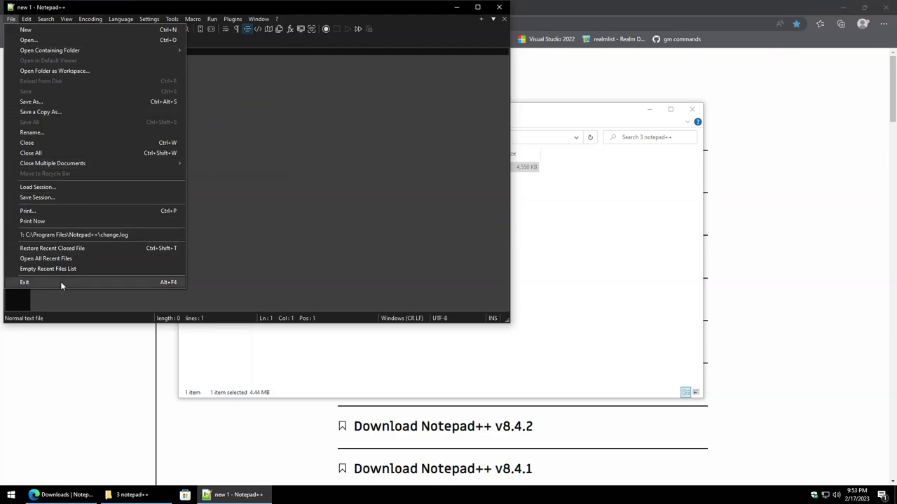
{"action": "left_click", "coordinate": [60, 282]}
{"action": "left_click", "coordinate": [261, 137]}
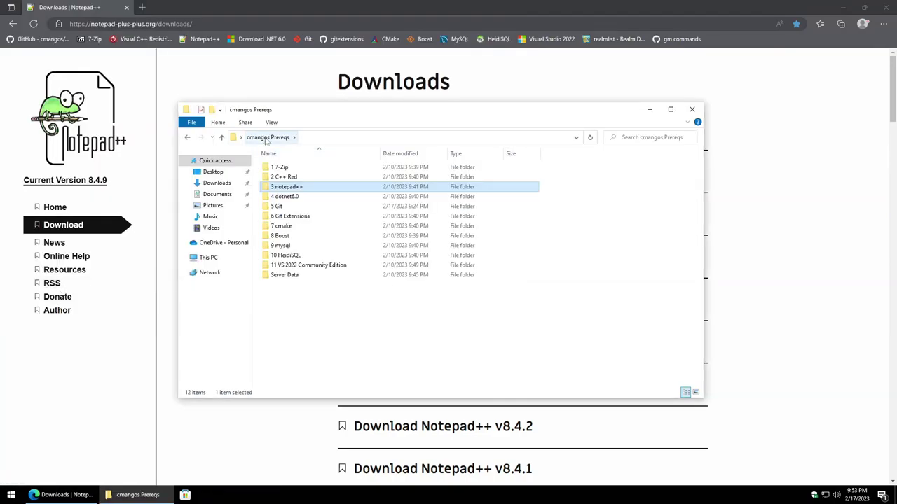
Step: Open the 4 dotnet6.0 folder and find the .NET Desktop Runtime section on the .NET 6.0 download page
{"action": "double_click", "coordinate": [325, 201]}
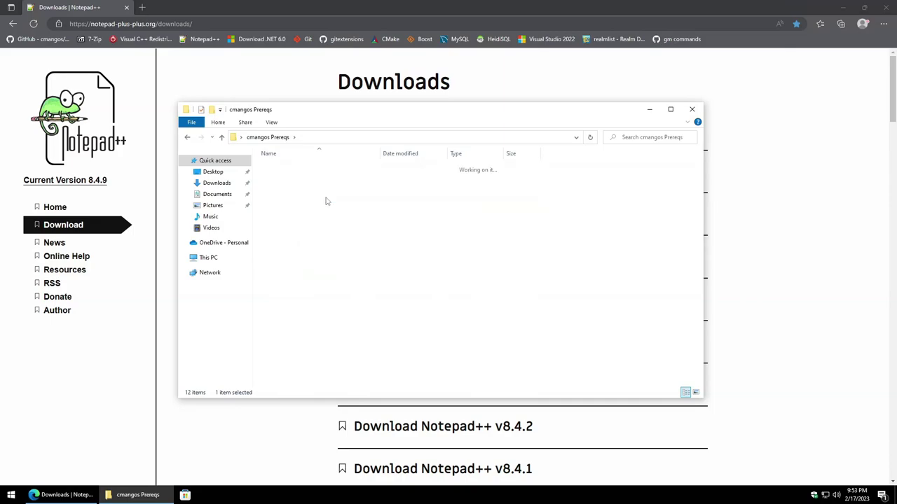
{"action": "left_click", "coordinate": [251, 39]}
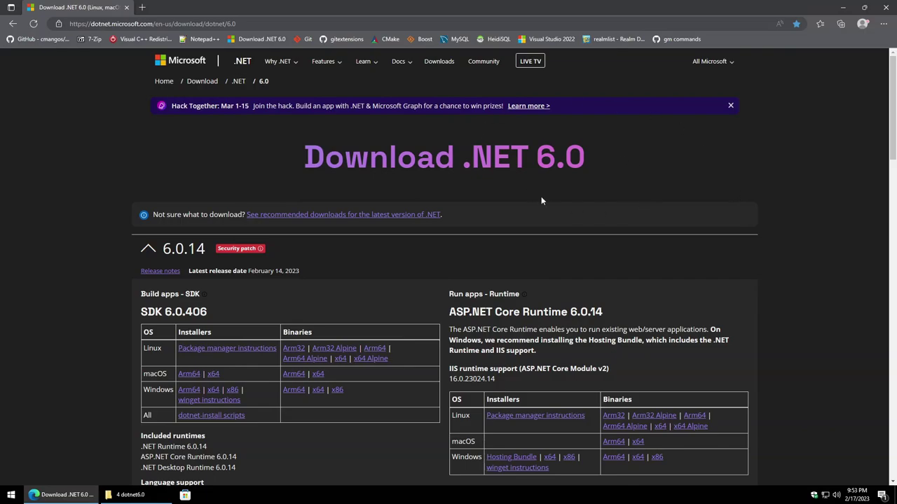
{"action": "scroll", "coordinate": [671, 337], "scroll_direction": "down", "scroll_amount": 2}
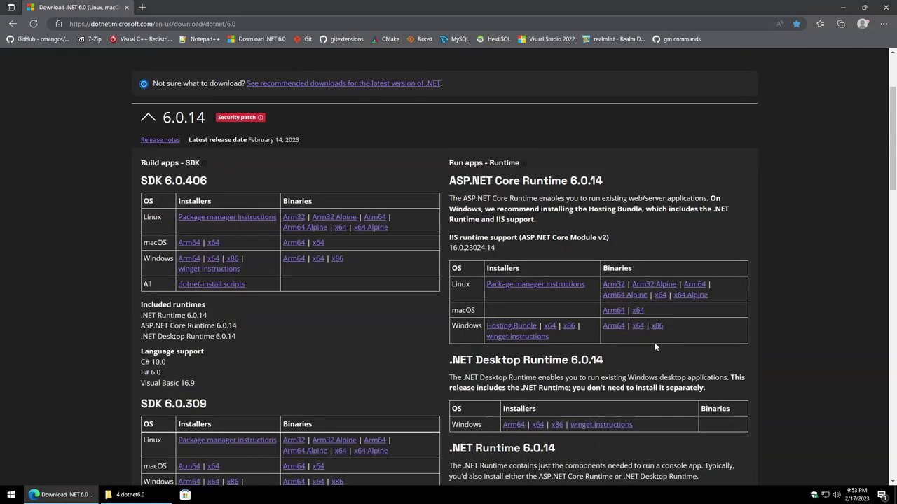
{"action": "left_click_drag", "start_coordinate": [452, 360], "coordinate": [606, 361]}
{"action": "left_click", "coordinate": [645, 365]}
{"action": "left_click_drag", "start_coordinate": [475, 360], "coordinate": [569, 363]}
{"action": "left_click", "coordinate": [607, 388]}
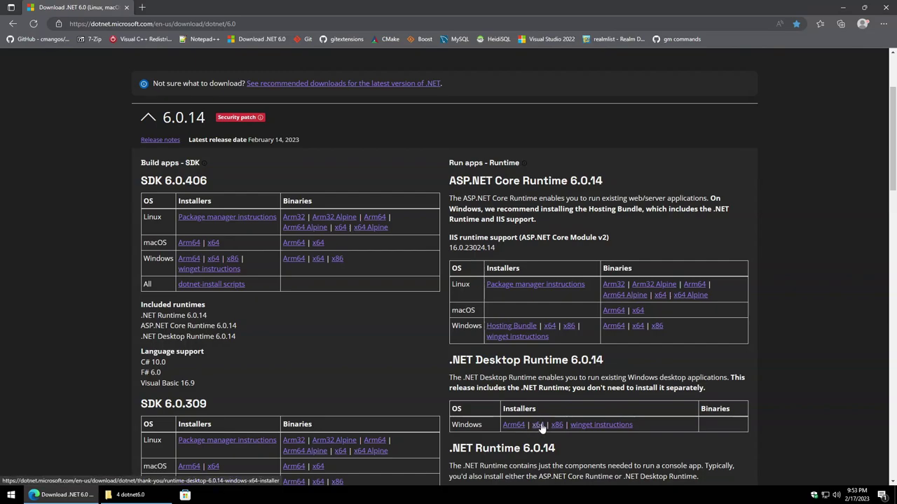
Step: Install Windows Desktop Runtime 6.0.13 (x64) and return to cmangos Prereqs
{"action": "left_click", "coordinate": [128, 495]}
{"action": "double_click", "coordinate": [333, 168]}
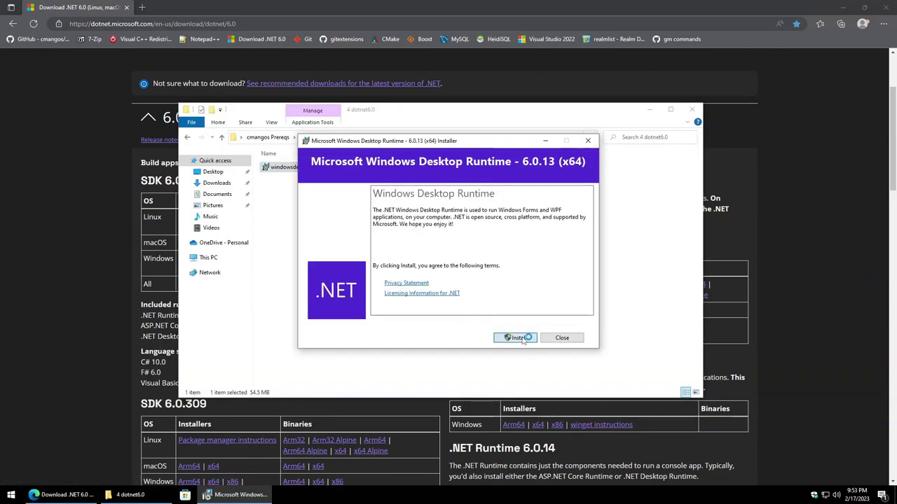
{"action": "left_click", "coordinate": [518, 338]}
{"action": "left_click", "coordinate": [418, 318]}
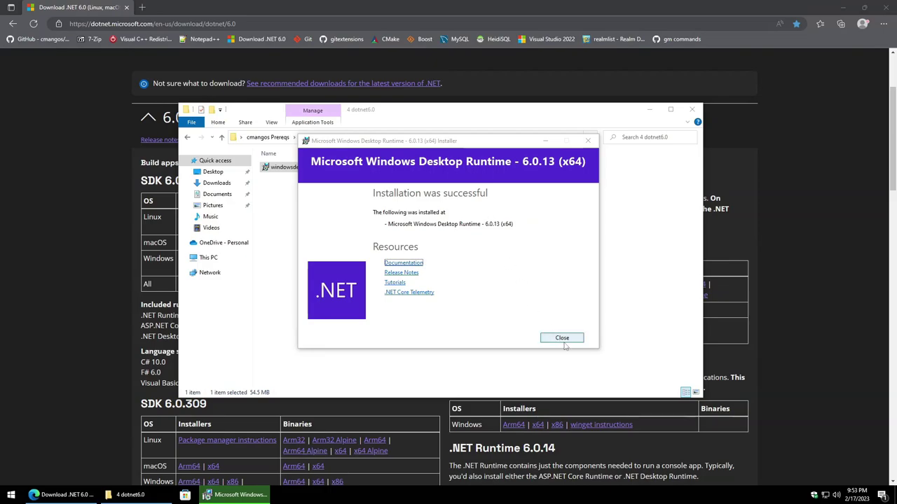
{"action": "left_click", "coordinate": [563, 340]}
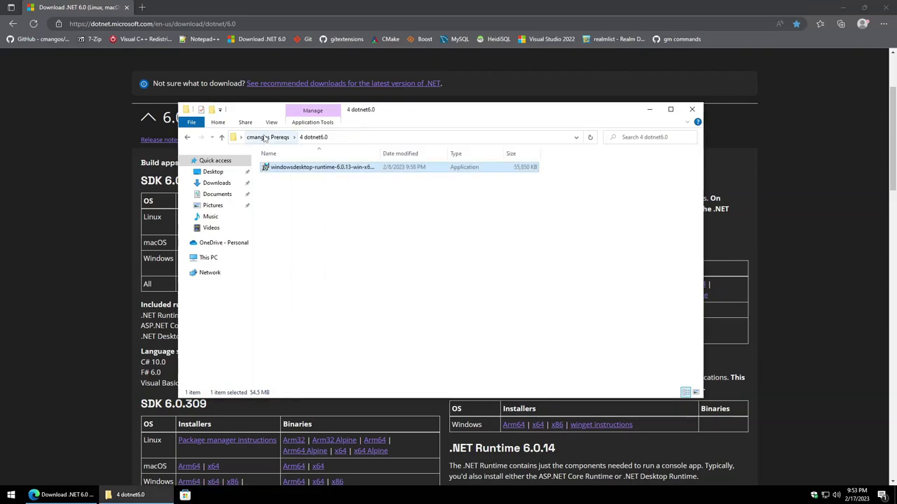
{"action": "left_click", "coordinate": [267, 137]}
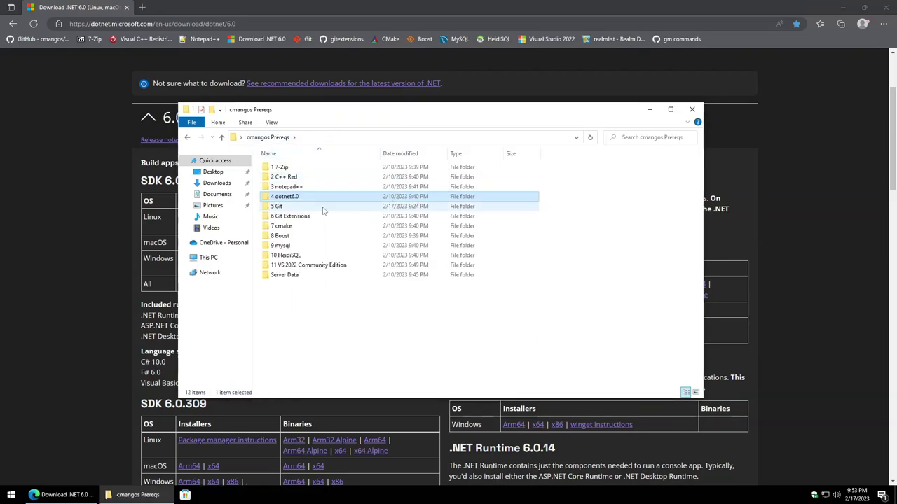
Step: Open the 5 Git folder and check the Git downloads page
{"action": "double_click", "coordinate": [276, 206]}
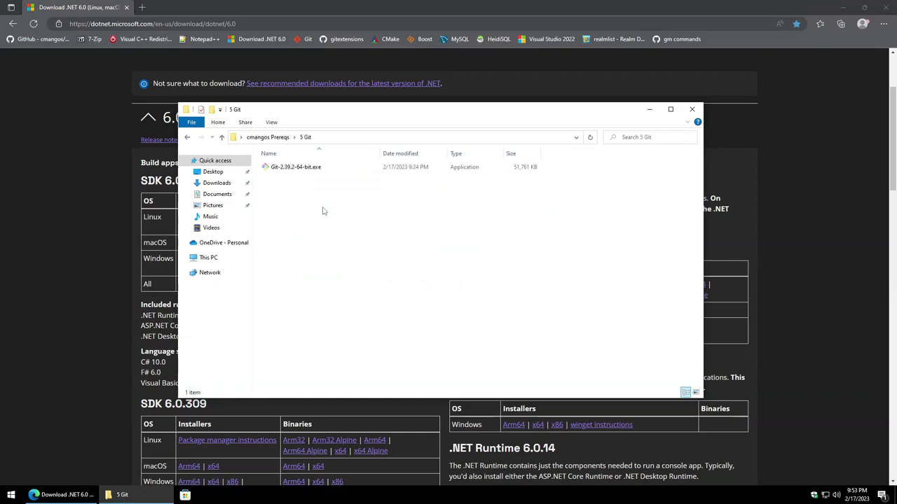
{"action": "left_click", "coordinate": [304, 39]}
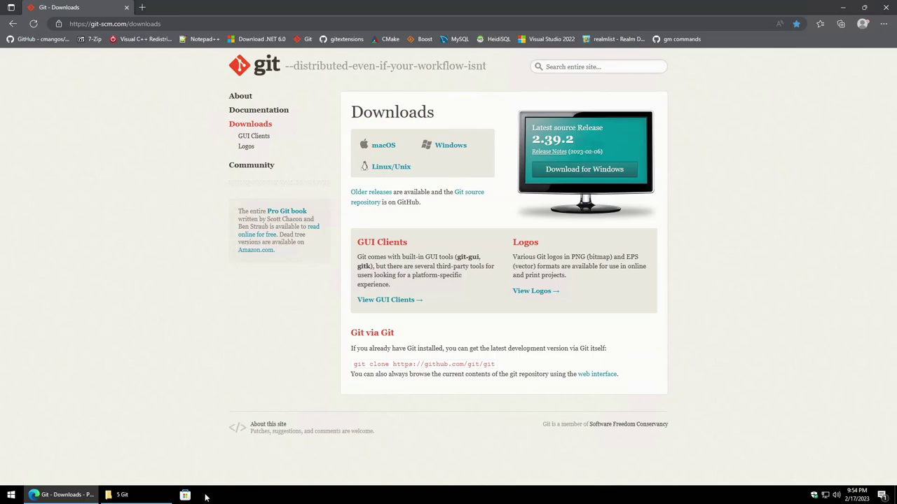
{"action": "left_click", "coordinate": [140, 496]}
Step: Start the Git 2.39.2 installer, accept license and default location, and enable daily update checks
{"action": "double_click", "coordinate": [307, 168]}
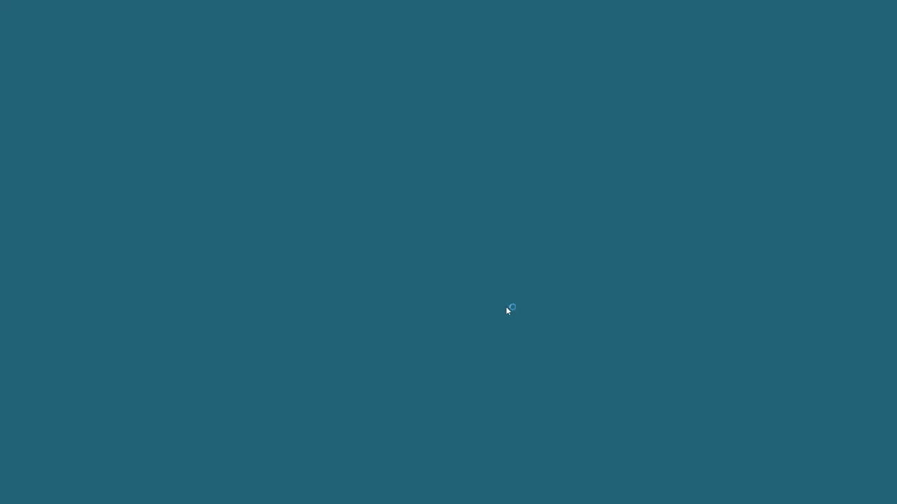
{"action": "left_click", "coordinate": [409, 312]}
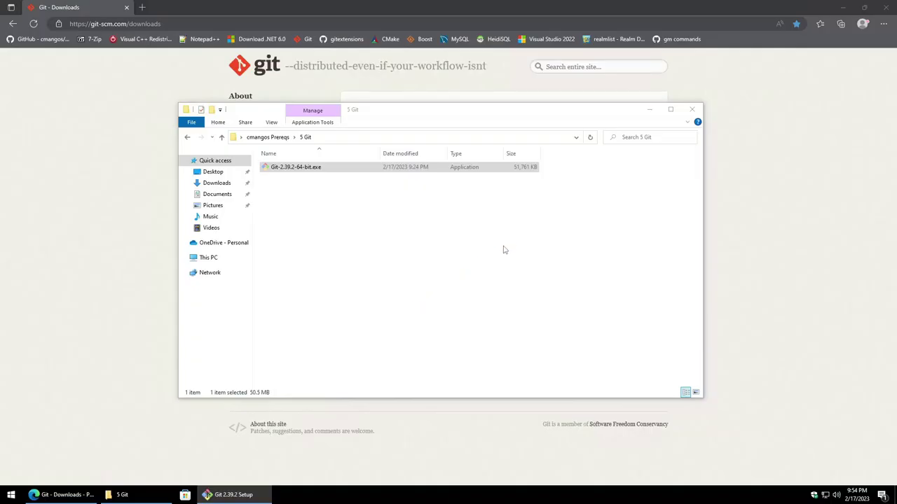
{"action": "left_click", "coordinate": [499, 323]}
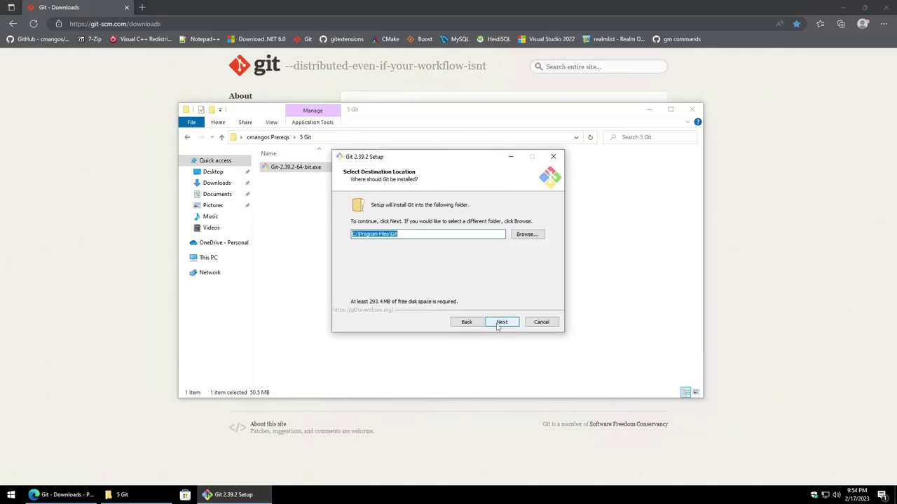
{"action": "left_click", "coordinate": [501, 323]}
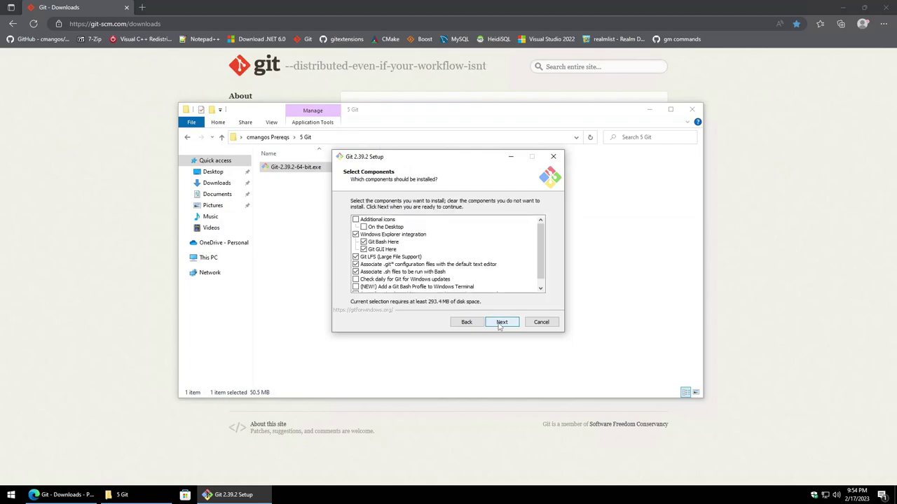
{"action": "left_click_drag", "start_coordinate": [543, 241], "coordinate": [543, 264]}
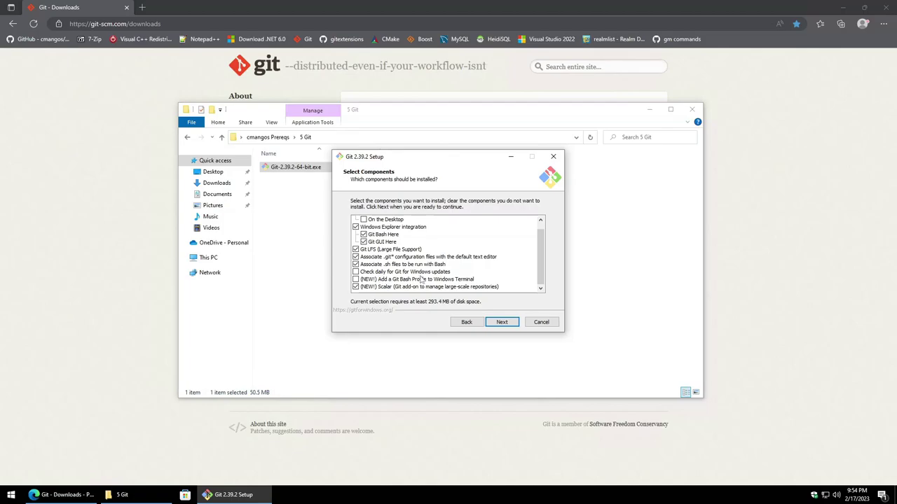
{"action": "left_click", "coordinate": [356, 272]}
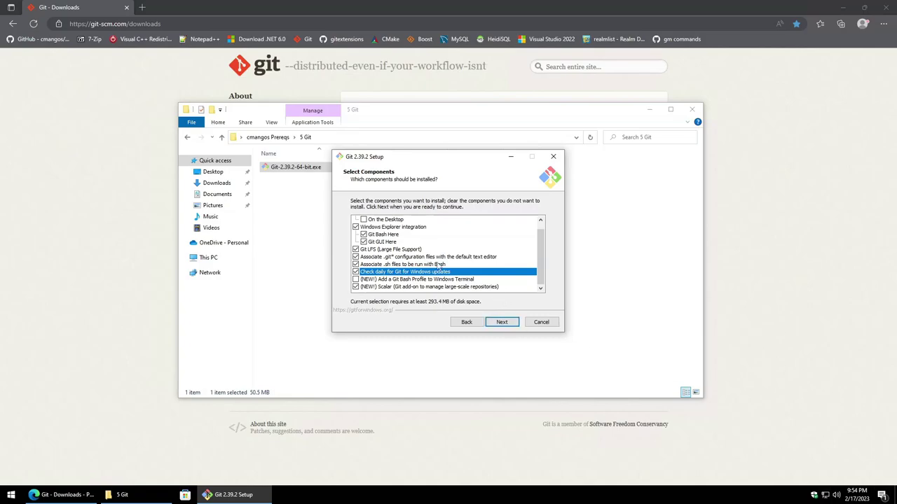
Step: Keep Git's default options, from Start Menu folder and Vim editor through file system caching
{"action": "left_click", "coordinate": [501, 323]}
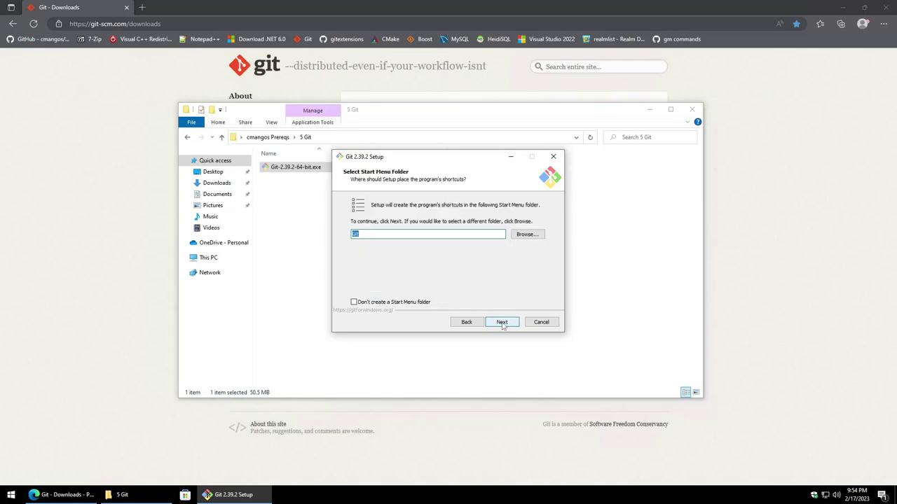
{"action": "left_click", "coordinate": [502, 323]}
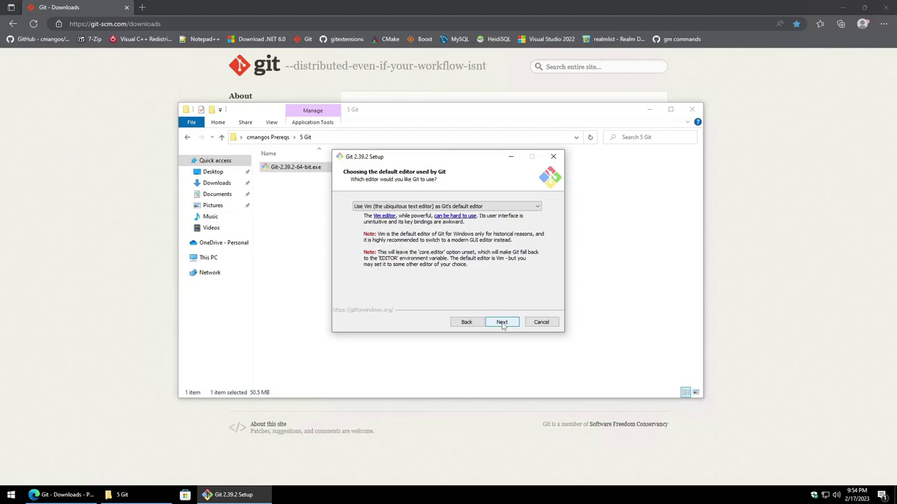
{"action": "left_click", "coordinate": [502, 322]}
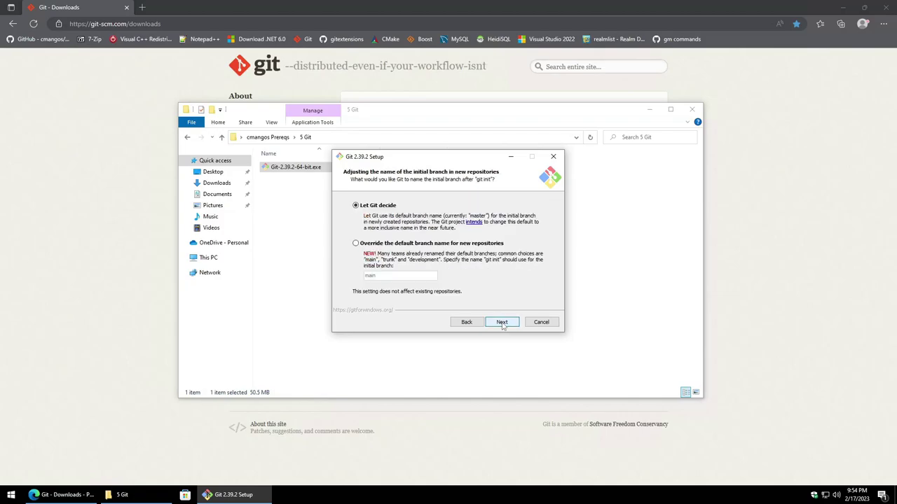
{"action": "left_click", "coordinate": [502, 322]}
{"action": "left_click", "coordinate": [502, 323]}
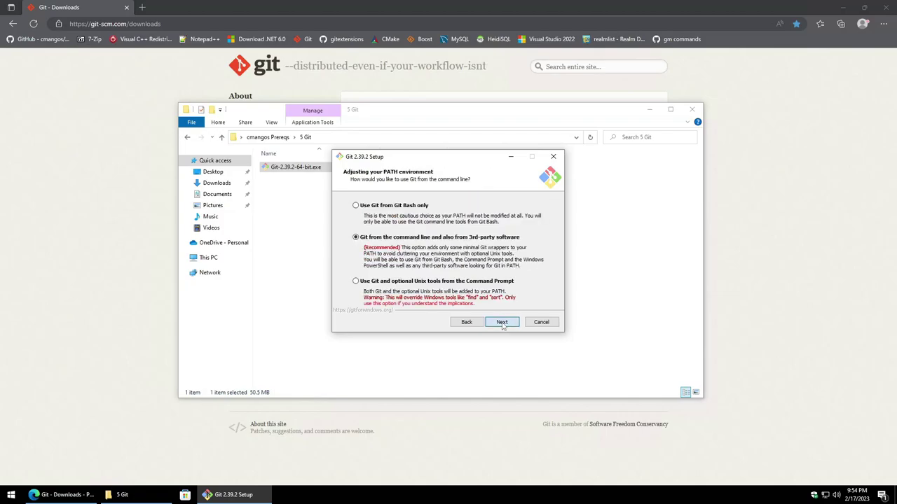
{"action": "left_click", "coordinate": [502, 322]}
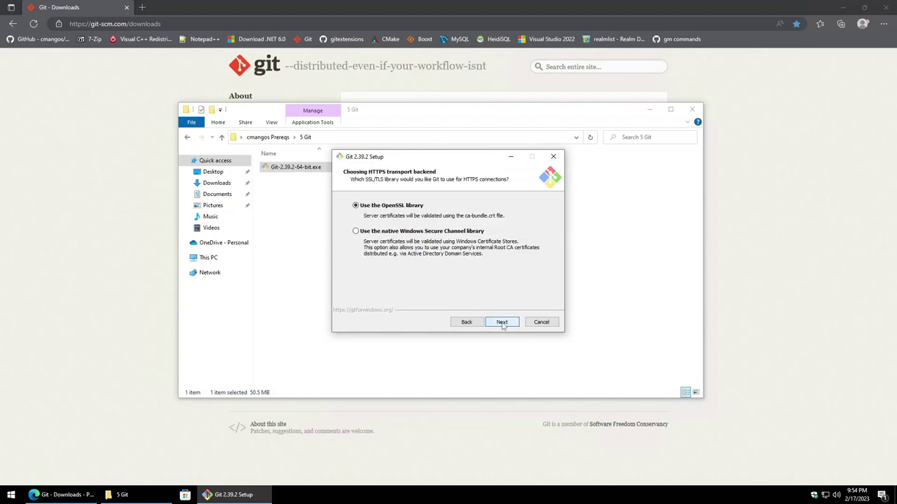
{"action": "left_click", "coordinate": [501, 323]}
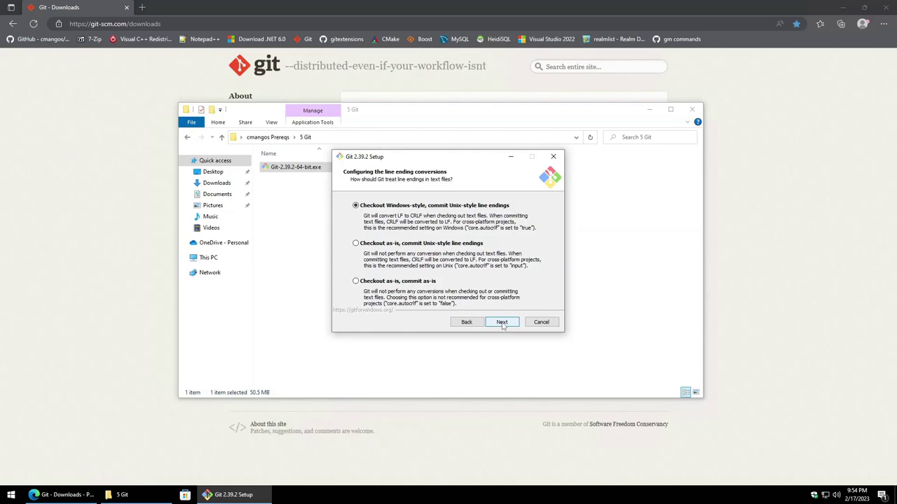
{"action": "left_click", "coordinate": [501, 322]}
{"action": "left_click", "coordinate": [501, 322]}
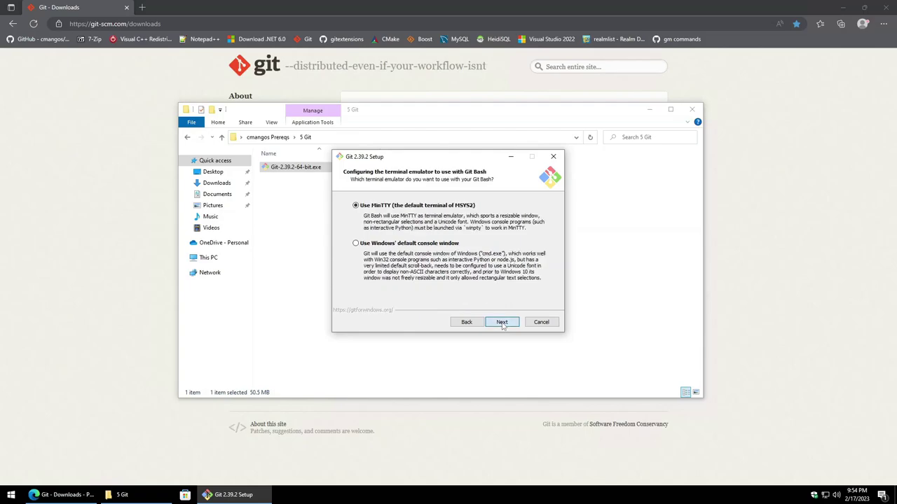
{"action": "left_click", "coordinate": [502, 322]}
{"action": "left_click", "coordinate": [501, 322]}
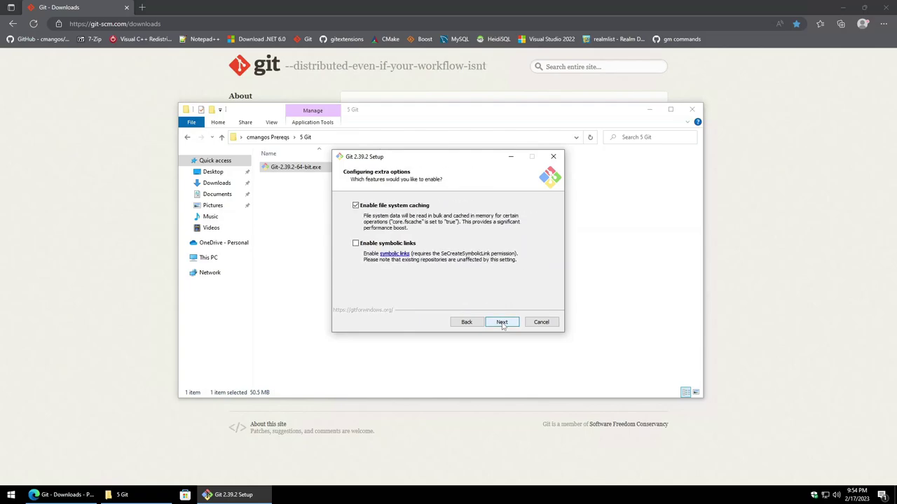
{"action": "left_click", "coordinate": [501, 322]}
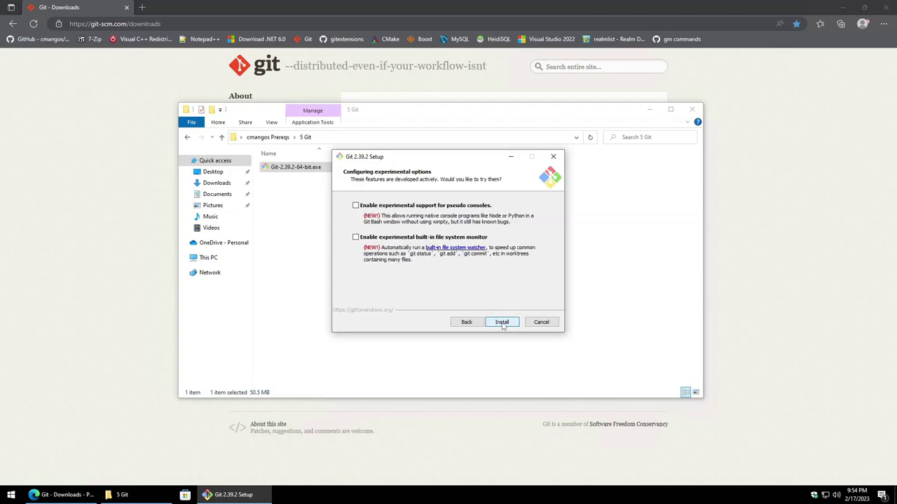
Step: Install Git and finish setup without viewing the release notes
{"action": "left_click", "coordinate": [501, 324]}
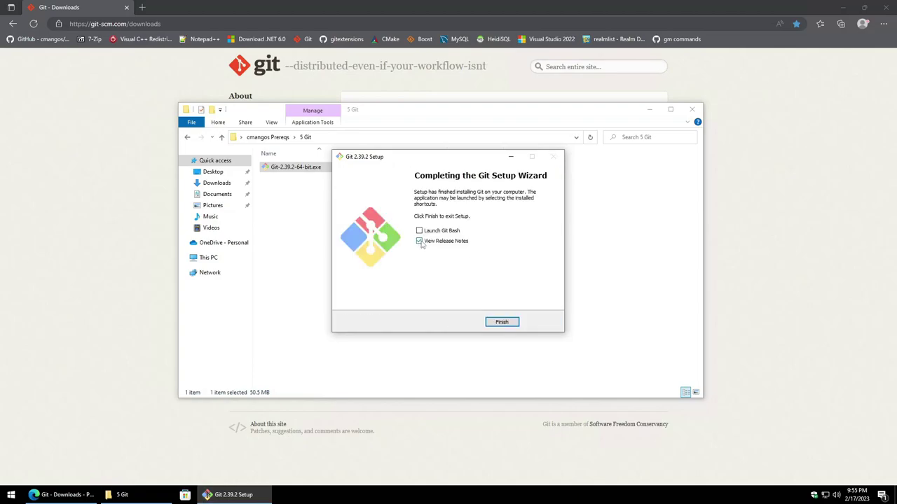
{"action": "left_click", "coordinate": [420, 243]}
{"action": "left_click", "coordinate": [507, 327]}
Step: Open the 6 Git Extensions folder and view the Git Extensions v4.0.2 release page
{"action": "left_click", "coordinate": [265, 140]}
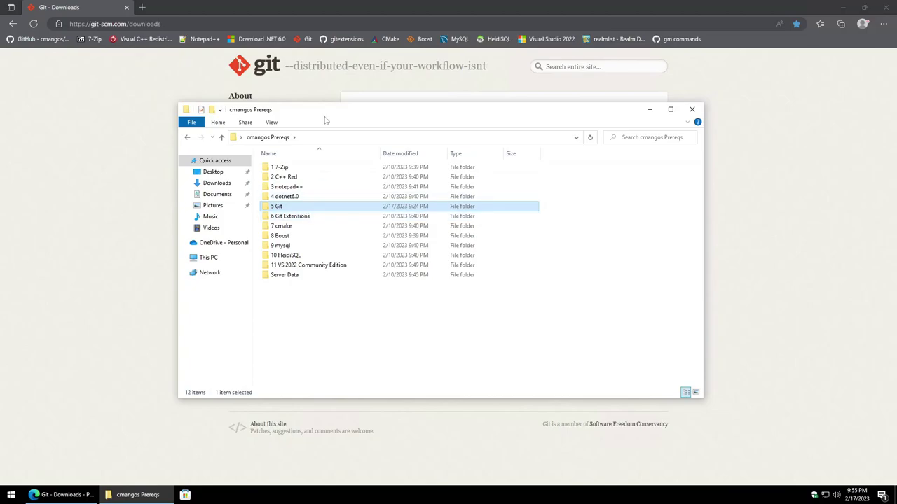
{"action": "left_click", "coordinate": [303, 219]}
{"action": "double_click", "coordinate": [303, 220]}
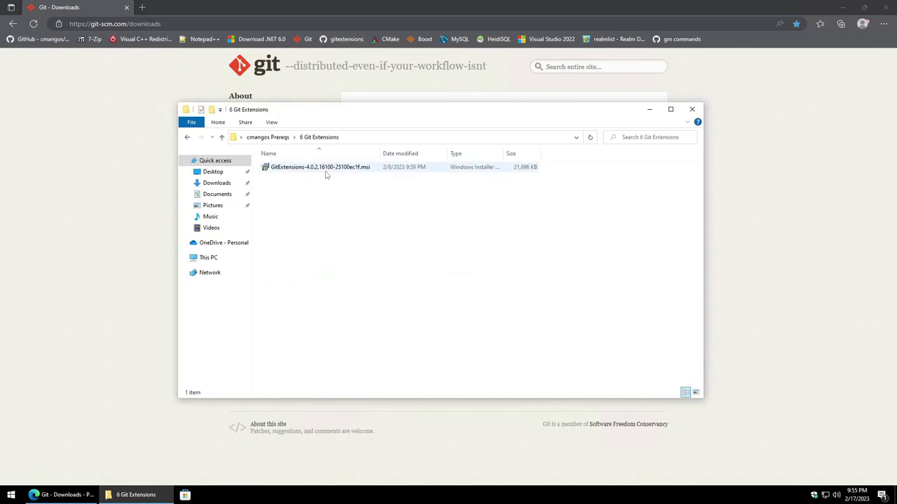
{"action": "left_click", "coordinate": [343, 38]}
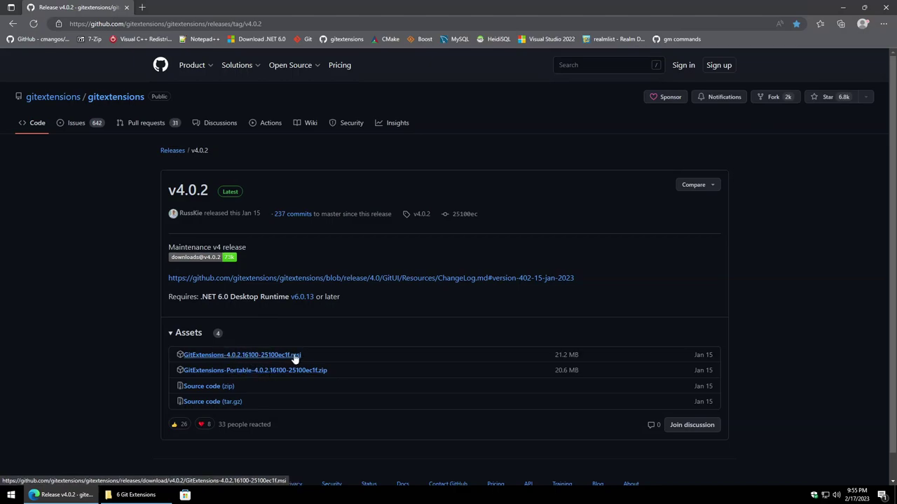
{"action": "left_click", "coordinate": [135, 500]}
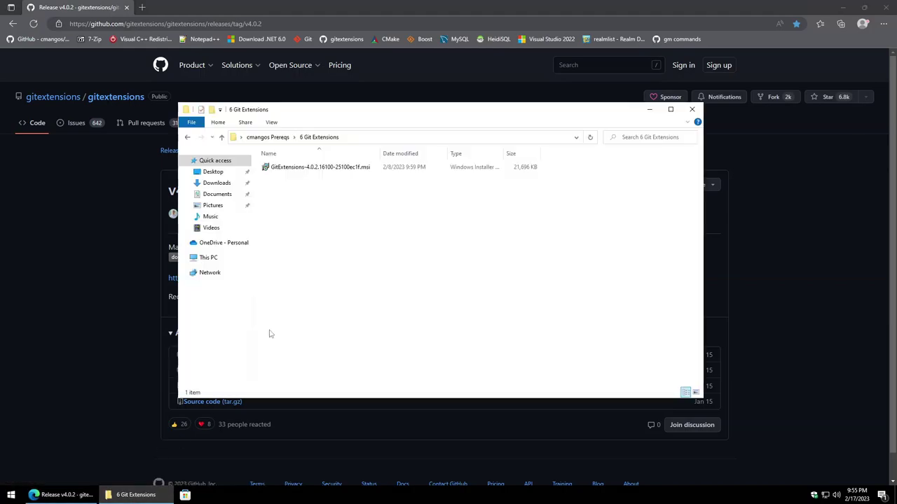
Step: Install Git Extensions 4.0.2 for all users with default folder and features, telemetry off
{"action": "double_click", "coordinate": [294, 169]}
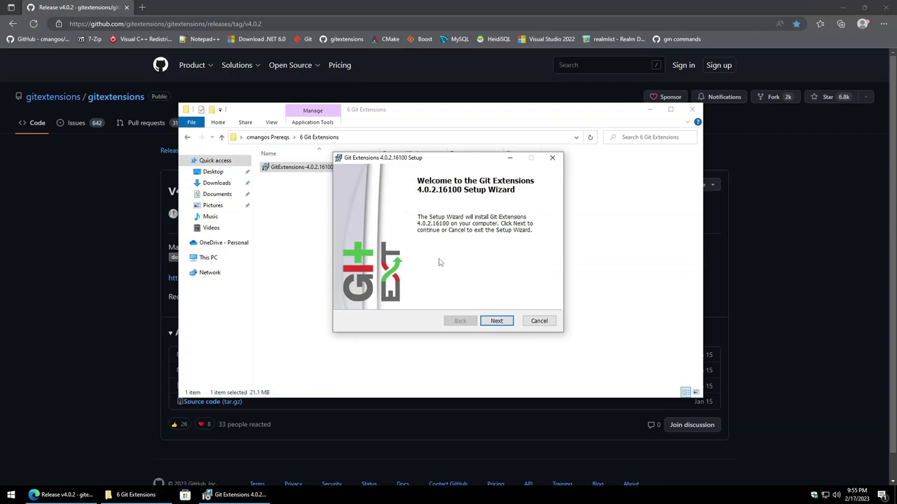
{"action": "left_click", "coordinate": [496, 322]}
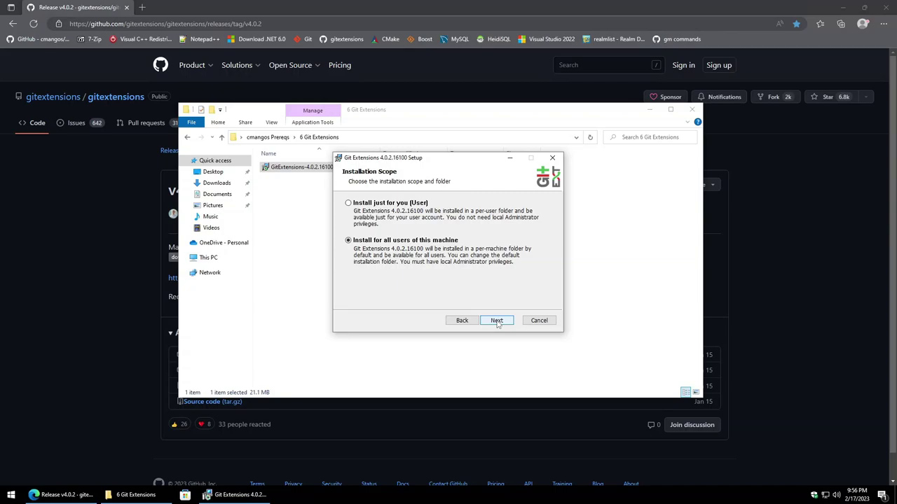
{"action": "left_click", "coordinate": [497, 321]}
{"action": "left_click", "coordinate": [497, 321]}
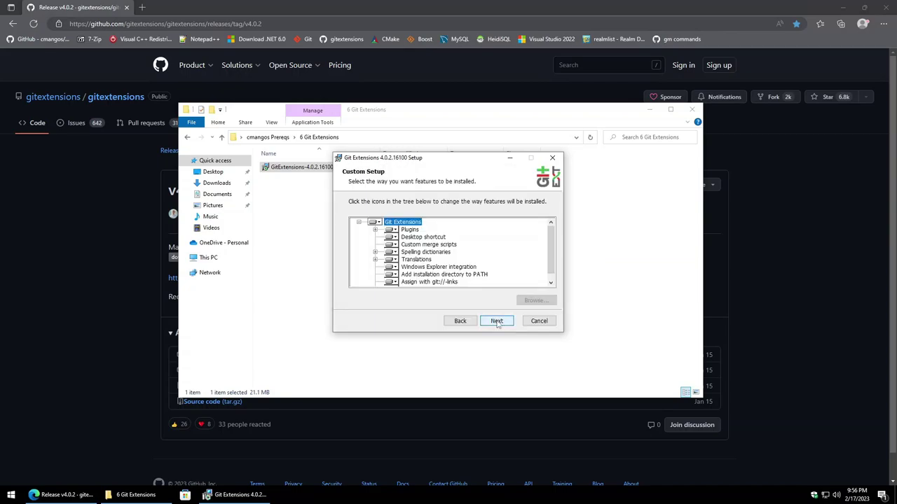
{"action": "left_click", "coordinate": [497, 322]}
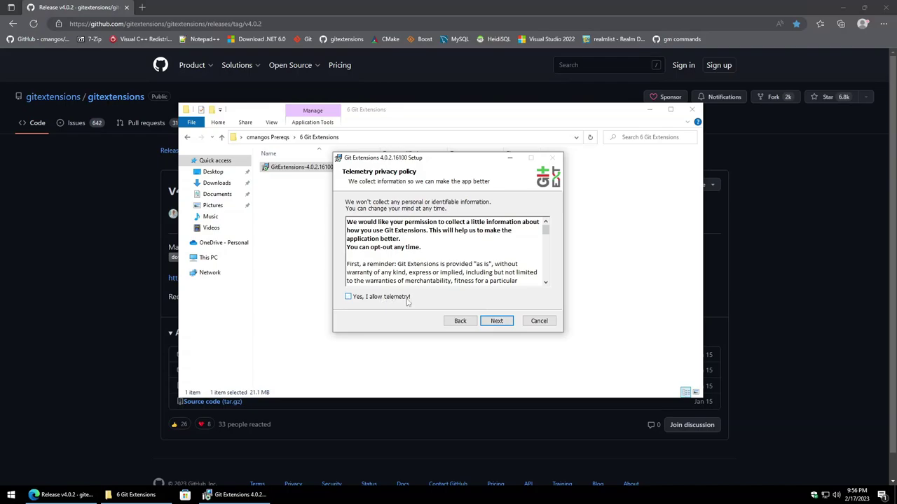
{"action": "left_click", "coordinate": [498, 321]}
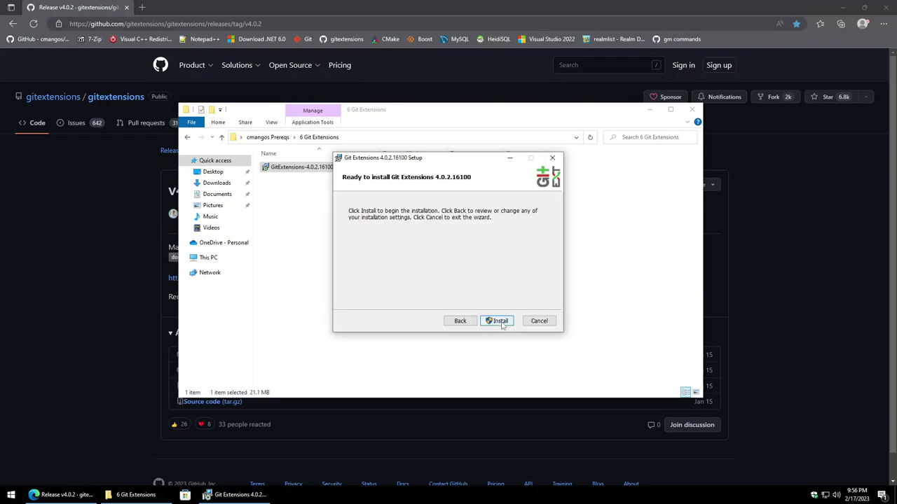
{"action": "left_click", "coordinate": [501, 321]}
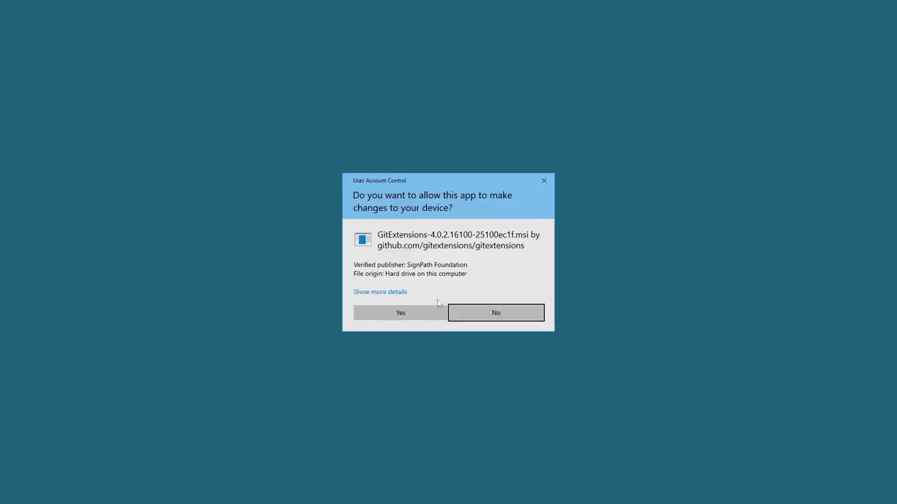
{"action": "left_click", "coordinate": [415, 313]}
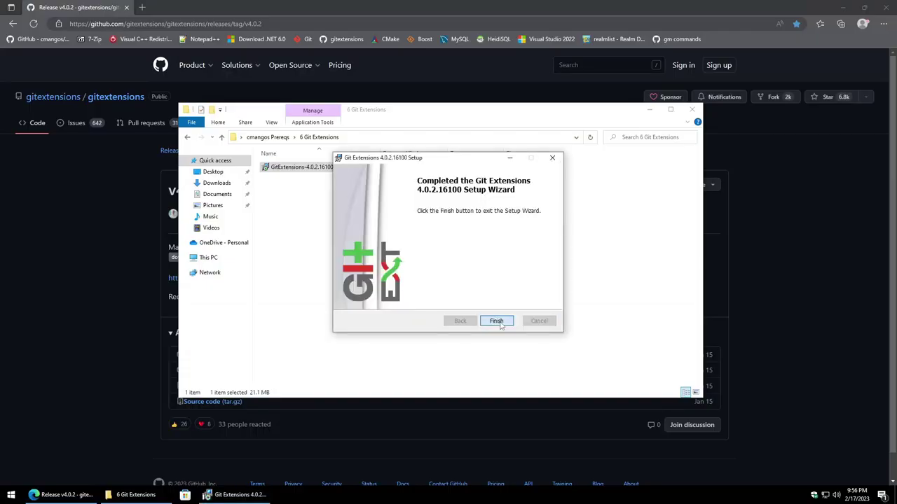
{"action": "left_click", "coordinate": [494, 321]}
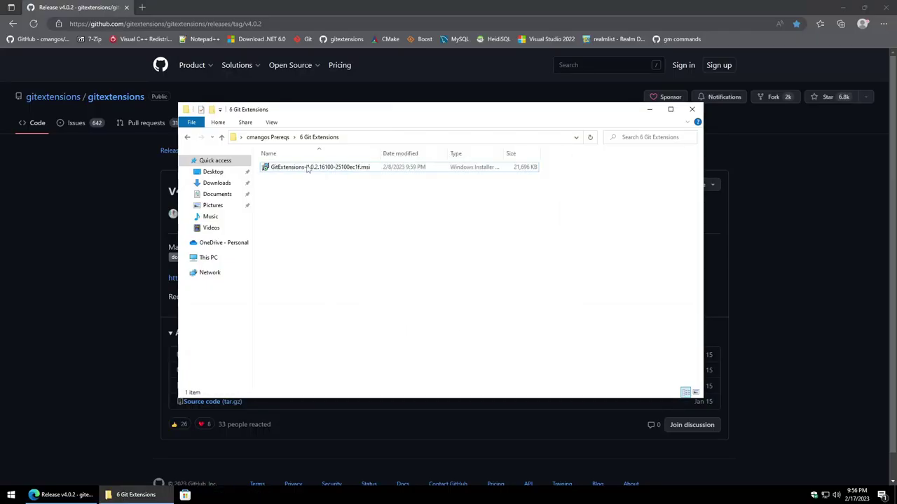
Step: Open the 7 cmake folder from cmangos Prereqs
{"action": "left_click", "coordinate": [267, 138]}
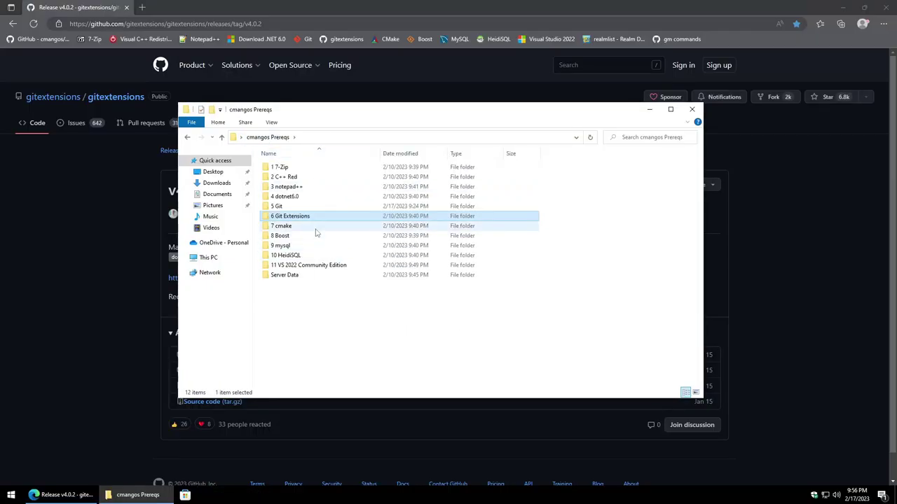
{"action": "left_click", "coordinate": [315, 228]}
{"action": "double_click", "coordinate": [316, 227]}
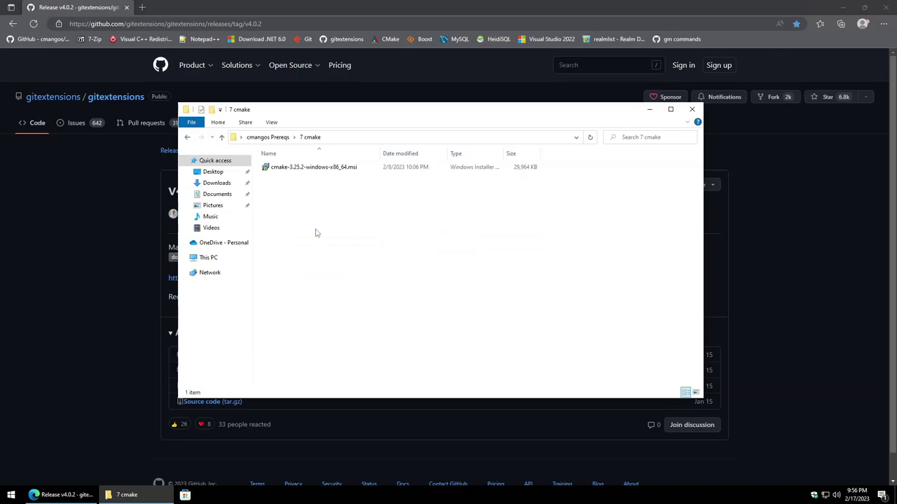
Step: Locate the Latest Release 3.25.2 Windows x64 Installer on the CMake download page
{"action": "left_click", "coordinate": [392, 40]}
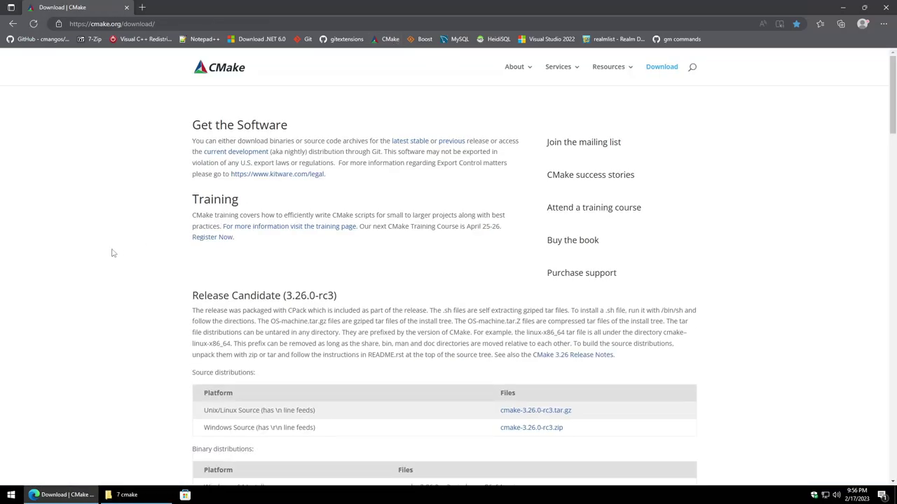
{"action": "scroll", "coordinate": [112, 253], "scroll_direction": "down", "scroll_amount": 5}
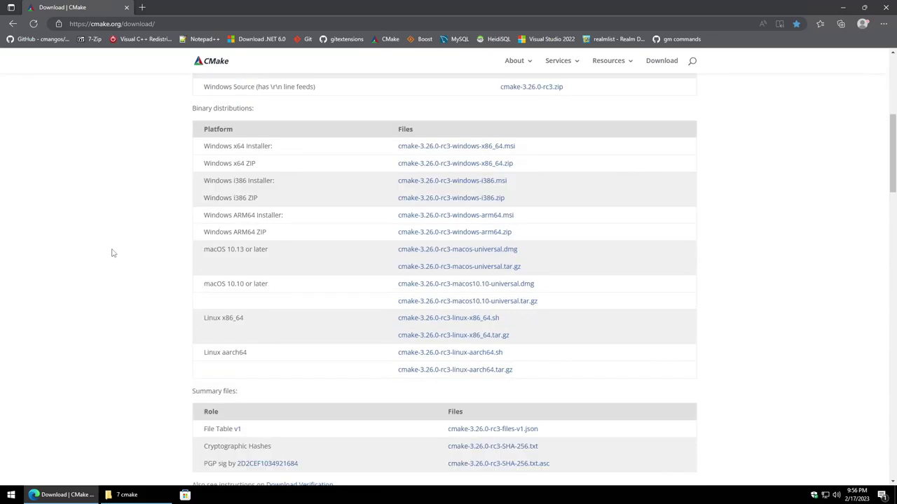
{"action": "scroll", "coordinate": [112, 253], "scroll_direction": "down", "scroll_amount": 2}
{"action": "scroll", "coordinate": [112, 253], "scroll_direction": "up", "scroll_amount": 5}
{"action": "left_click_drag", "start_coordinate": [192, 151], "coordinate": [356, 152]}
{"action": "left_click", "coordinate": [137, 264]}
{"action": "scroll", "coordinate": [139, 262], "scroll_direction": "down", "scroll_amount": 6}
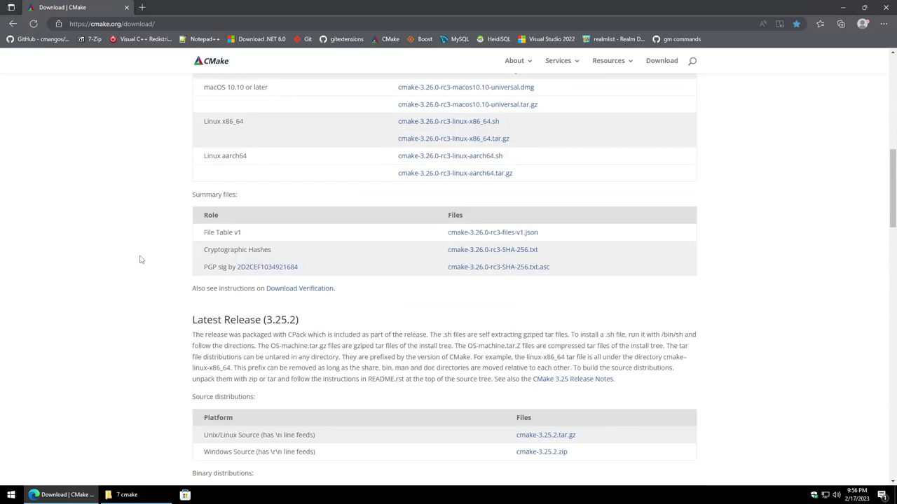
{"action": "scroll", "coordinate": [139, 260], "scroll_direction": "down", "scroll_amount": 2}
{"action": "left_click_drag", "start_coordinate": [192, 188], "coordinate": [301, 189]}
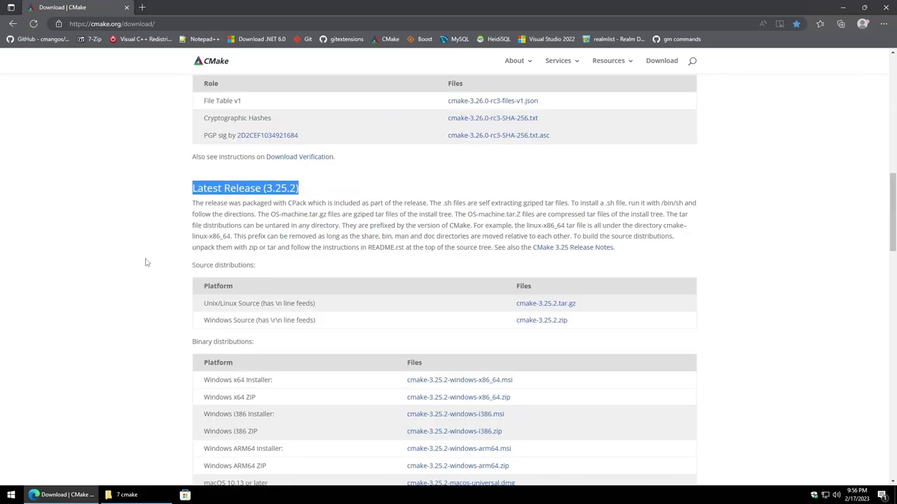
{"action": "left_click", "coordinate": [122, 332]}
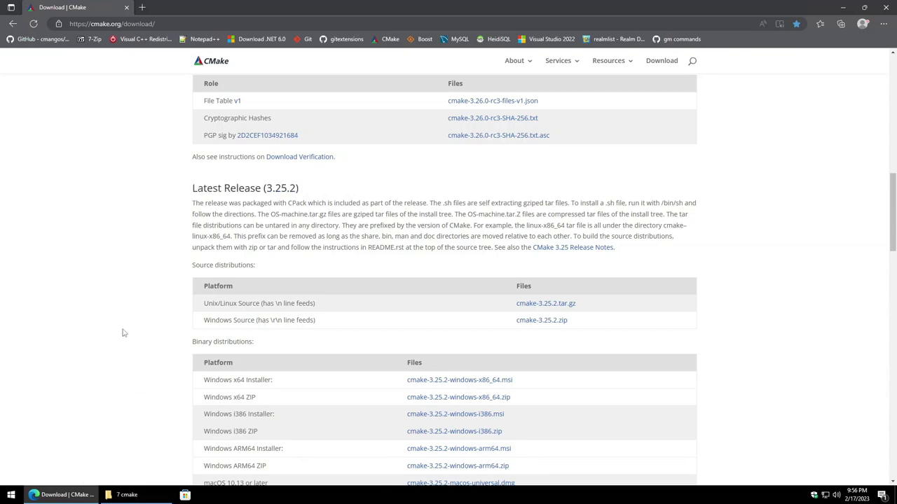
{"action": "scroll", "coordinate": [122, 333], "scroll_direction": "down", "scroll_amount": 1}
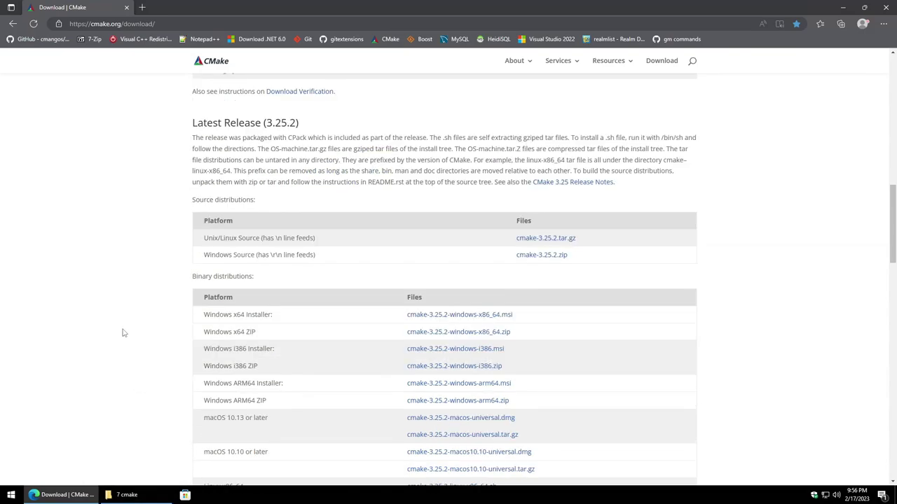
{"action": "scroll", "coordinate": [123, 329], "scroll_direction": "down", "scroll_amount": 1}
{"action": "left_click_drag", "start_coordinate": [204, 250], "coordinate": [272, 250]}
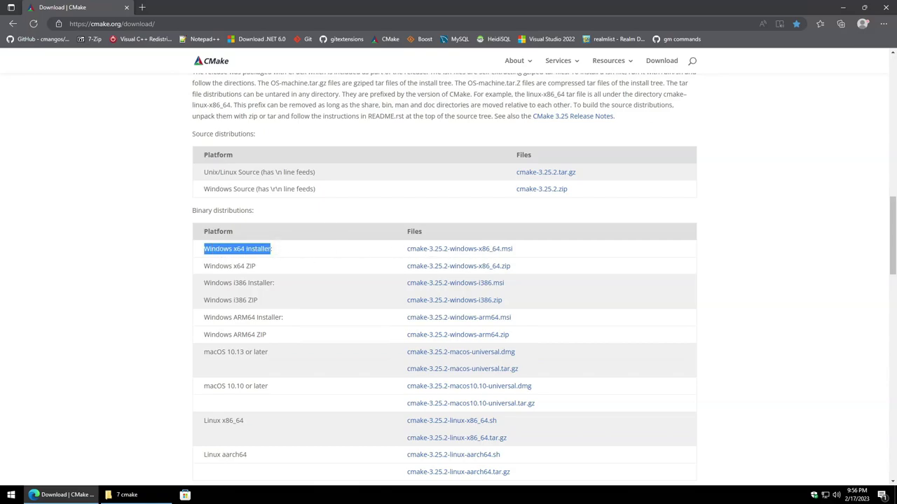
{"action": "left_click", "coordinate": [128, 296]}
{"action": "left_click", "coordinate": [134, 496]}
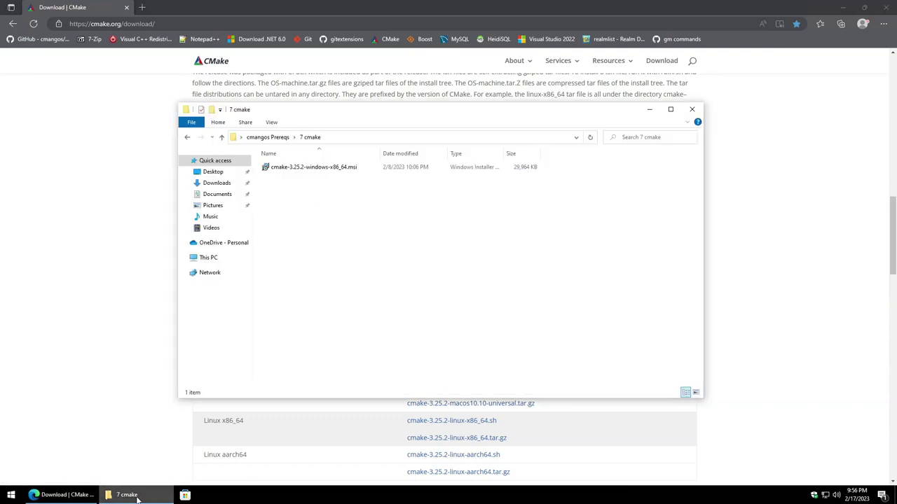
Step: Install CMake 3.25.2 with default folder, not added to PATH, then return to cmangos Prereqs
{"action": "double_click", "coordinate": [312, 168]}
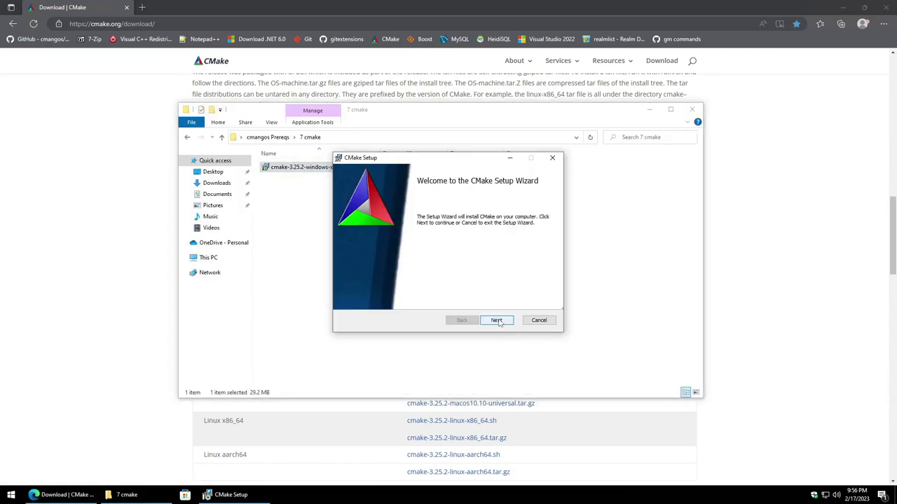
{"action": "left_click", "coordinate": [497, 321]}
{"action": "left_click", "coordinate": [413, 298]}
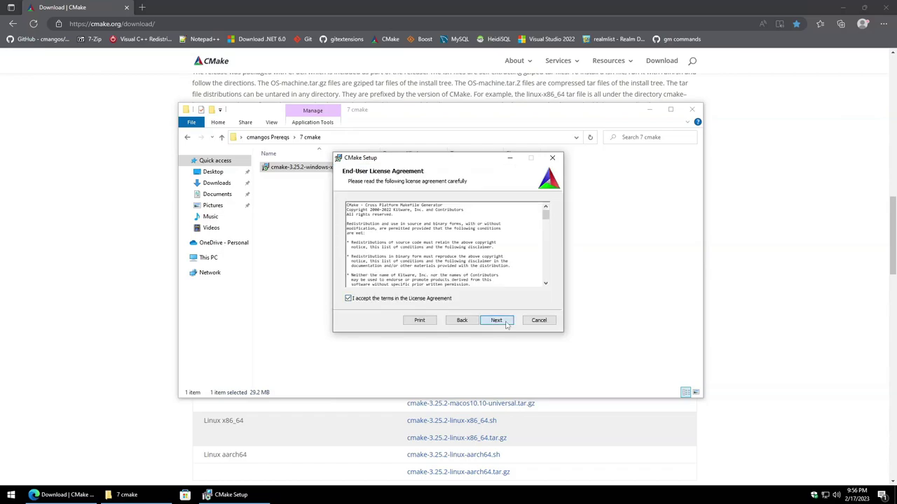
{"action": "left_click", "coordinate": [497, 320]}
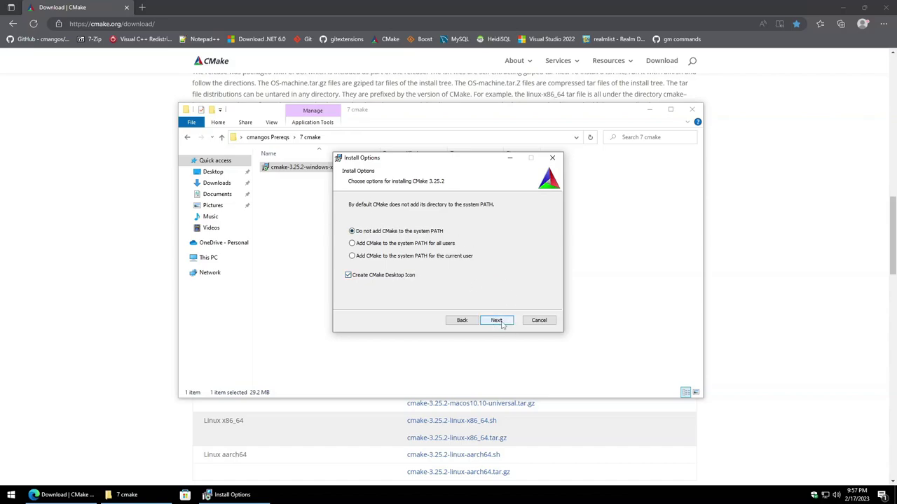
{"action": "left_click", "coordinate": [502, 325]}
{"action": "left_click", "coordinate": [501, 325]}
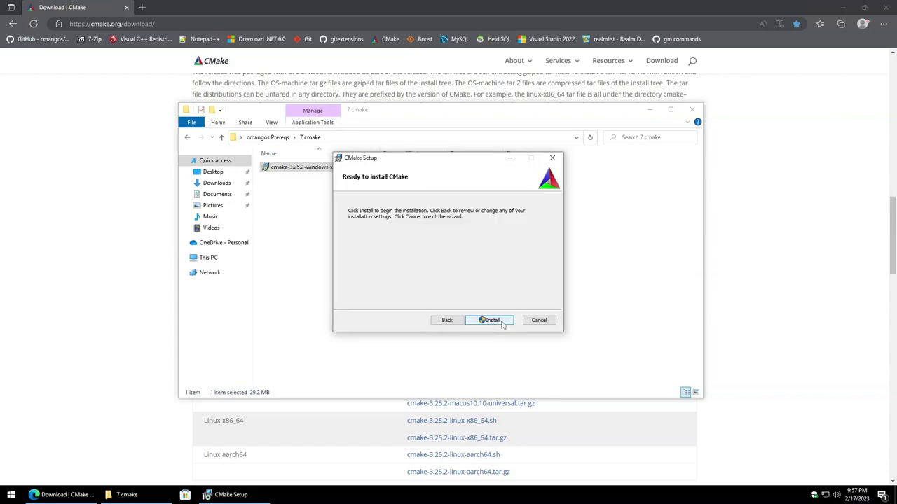
{"action": "left_click", "coordinate": [502, 325]}
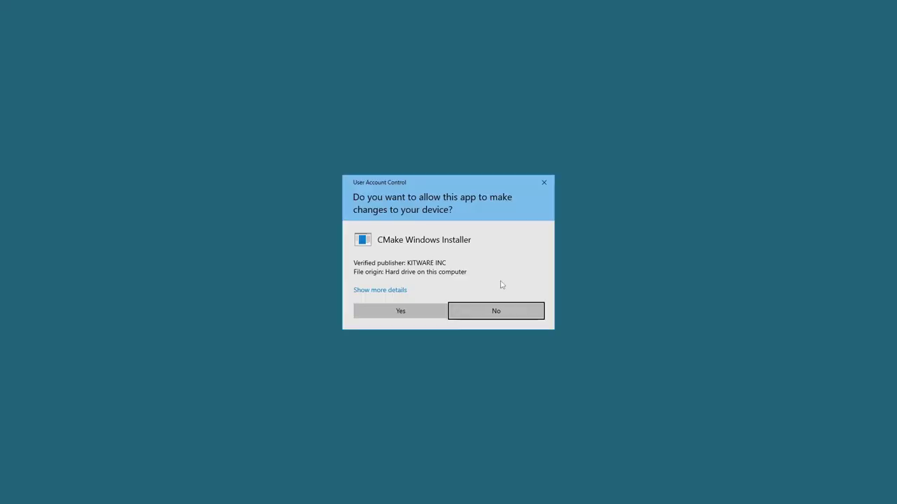
{"action": "left_click", "coordinate": [426, 313]}
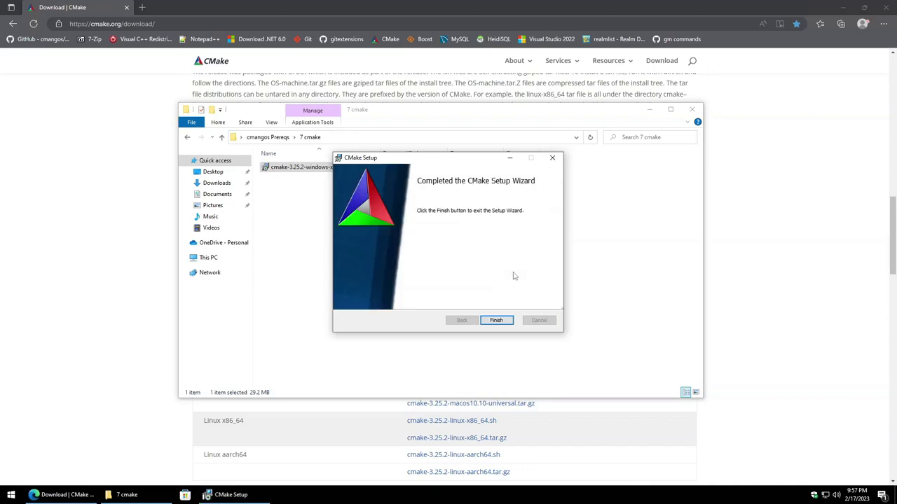
{"action": "left_click", "coordinate": [496, 320]}
{"action": "left_click", "coordinate": [268, 137]}
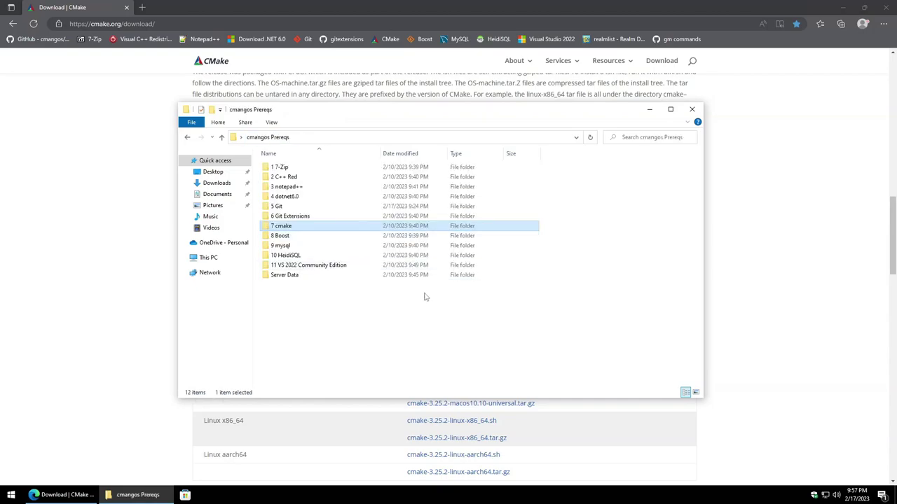
Step: Open the local 8 Boost folder and the SourceForge Boost binaries download page
{"action": "double_click", "coordinate": [319, 238]}
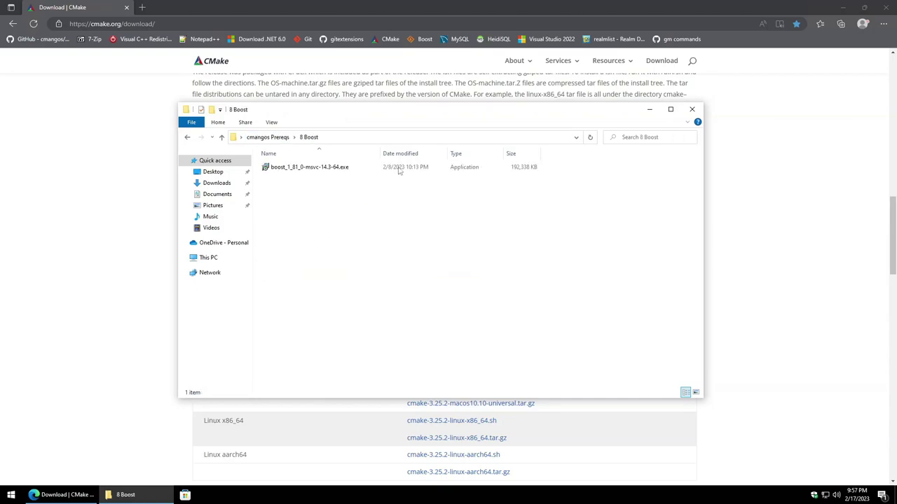
{"action": "left_click", "coordinate": [425, 39]}
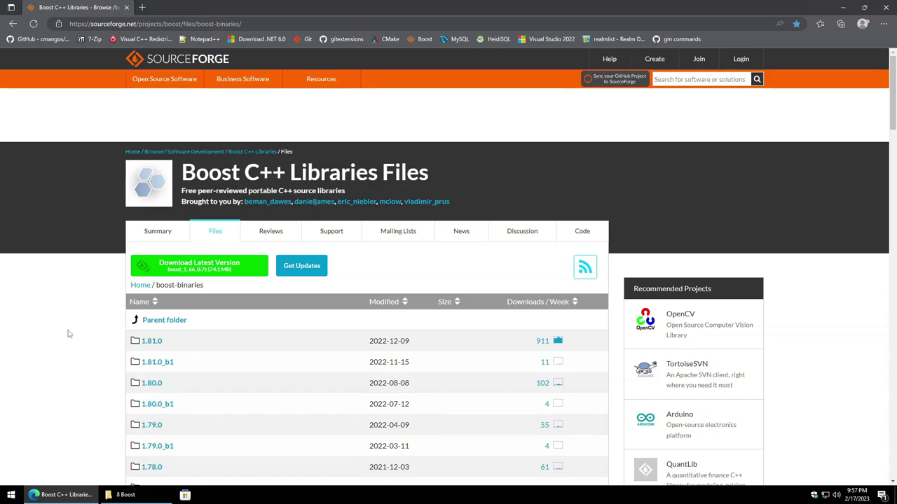
{"action": "scroll", "coordinate": [70, 332], "scroll_direction": "down", "scroll_amount": 1}
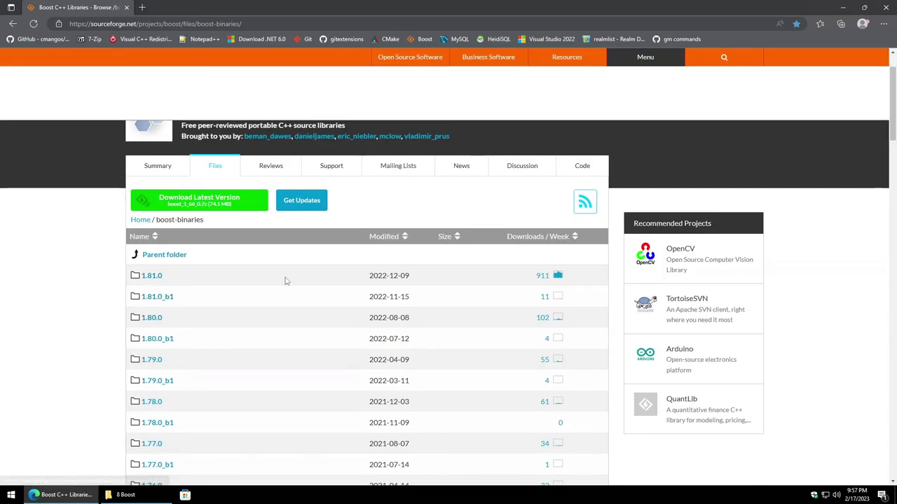
Step: Show the Boost 1.81.0 binaries list, then bring the 8 Boost folder back in front
{"action": "left_click", "coordinate": [150, 277]}
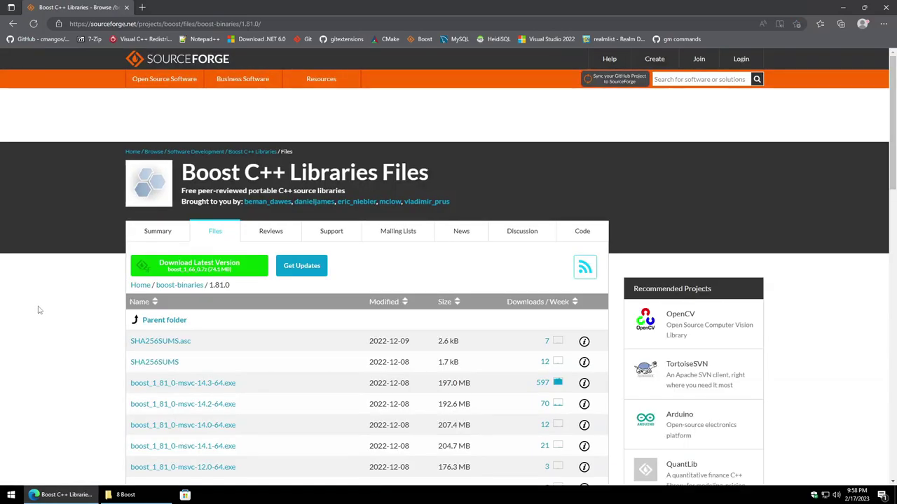
{"action": "scroll", "coordinate": [43, 311], "scroll_direction": "down", "scroll_amount": 1}
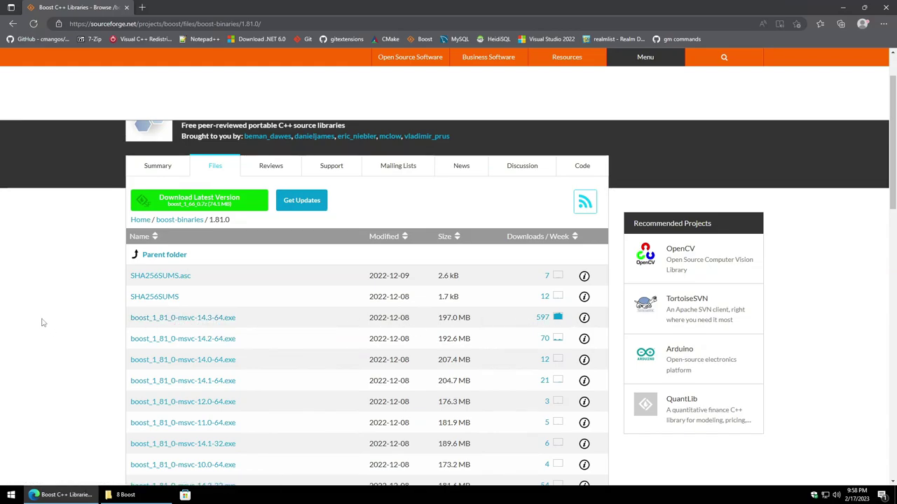
{"action": "left_click", "coordinate": [131, 495]}
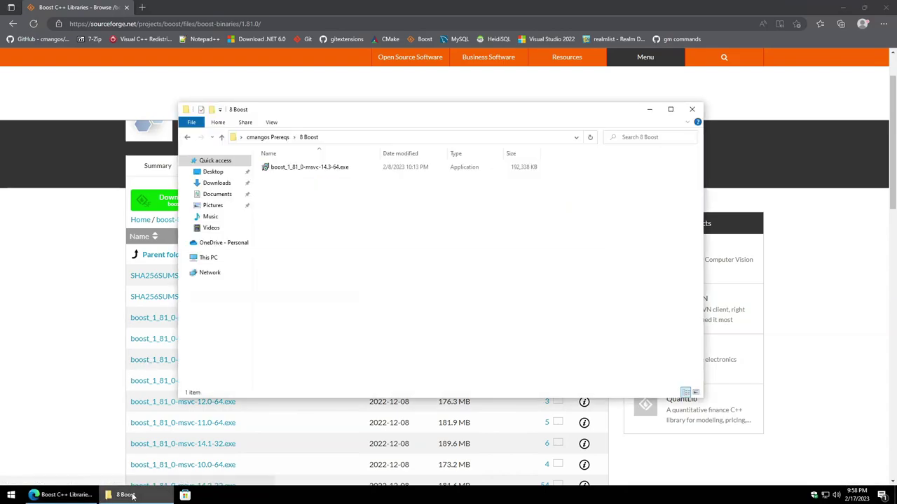
Step: Run boost_1_81_0-msvc-14.3-64.exe and install Boost into the default C:\local\boost_1_81_0 folder
{"action": "double_click", "coordinate": [311, 167]}
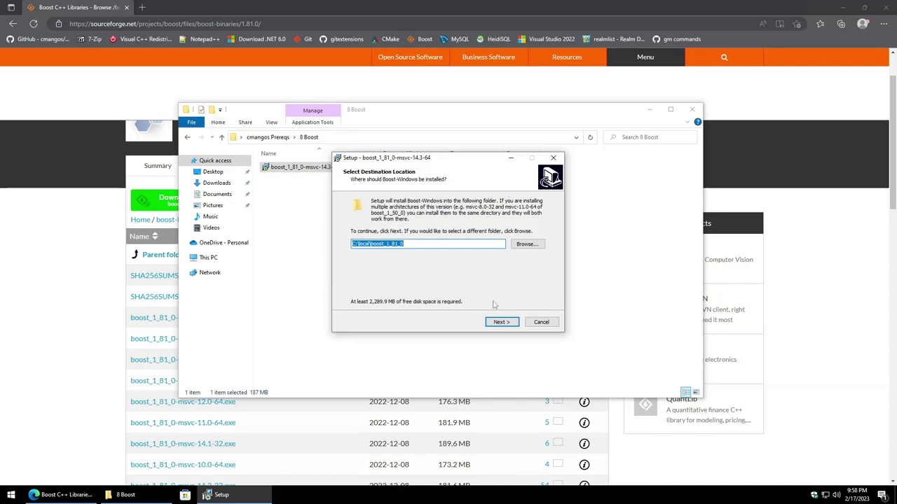
{"action": "left_click", "coordinate": [502, 322]}
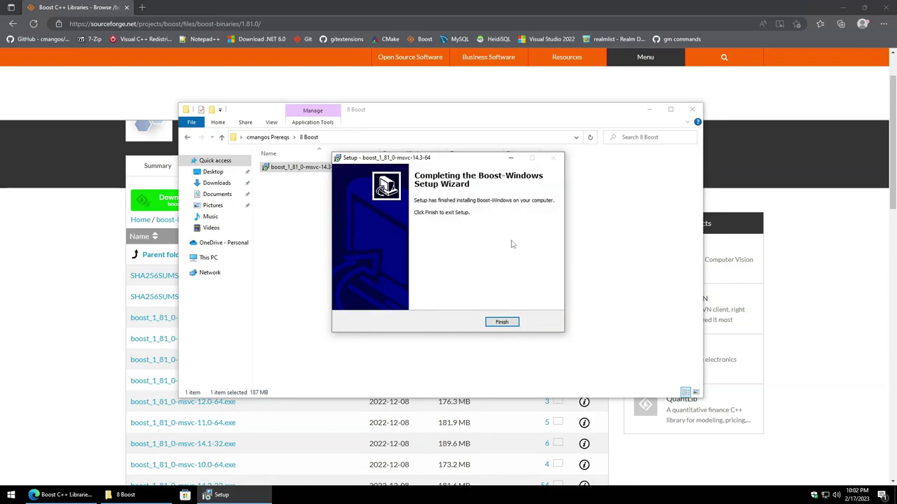
{"action": "left_click", "coordinate": [513, 326]}
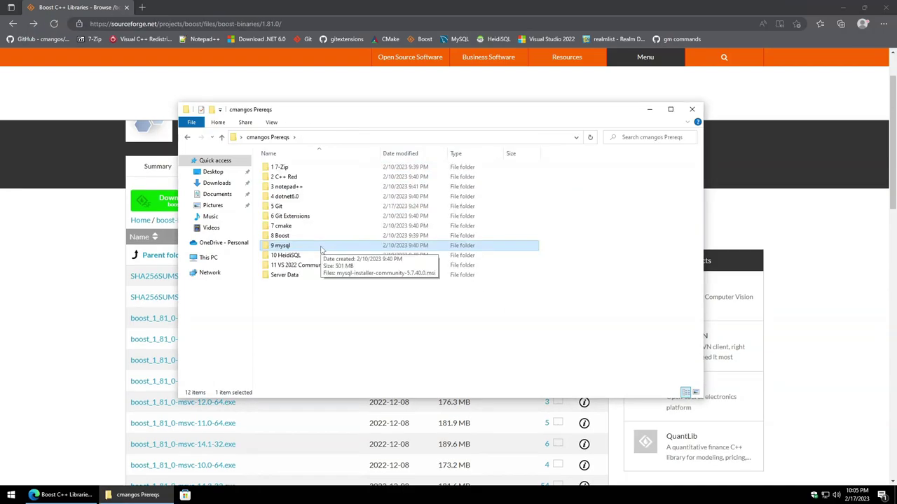
Step: Launch mysql-installer-community-5.7.40.0.msi from the 9 mysql folder and apply the mandatory upgrade
{"action": "double_click", "coordinate": [321, 247]}
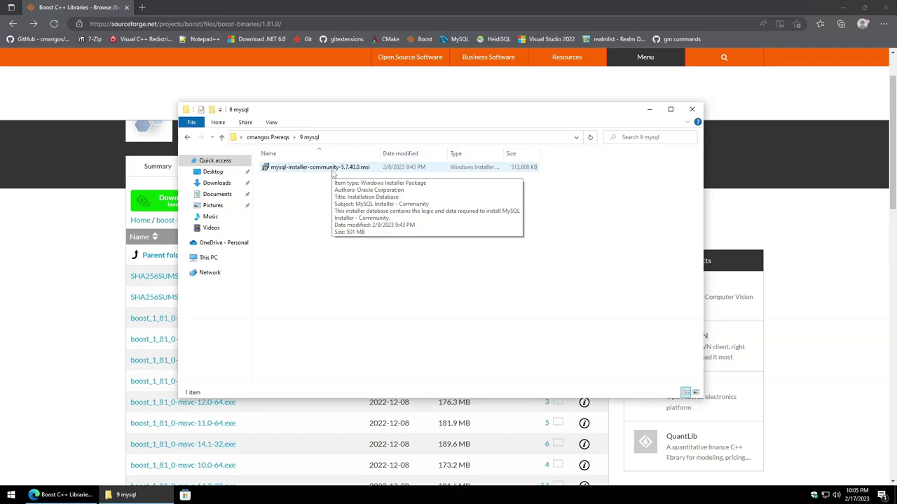
{"action": "double_click", "coordinate": [332, 172]}
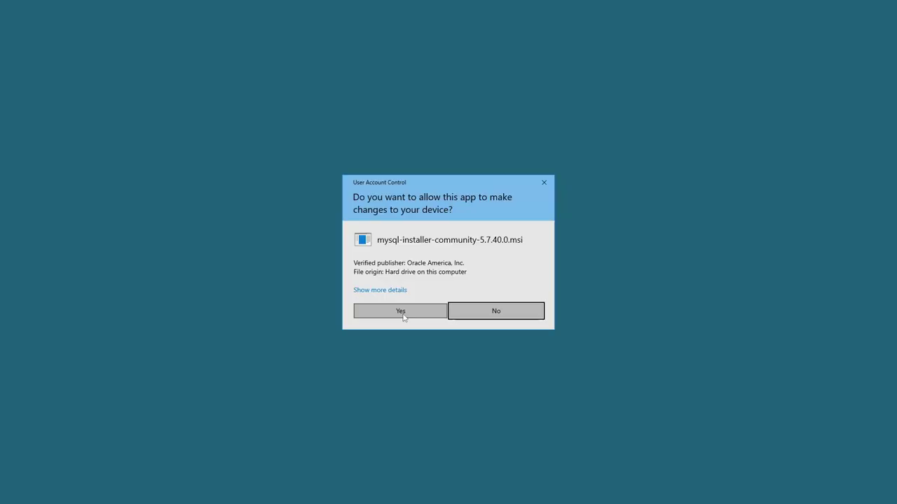
{"action": "left_click", "coordinate": [407, 316]}
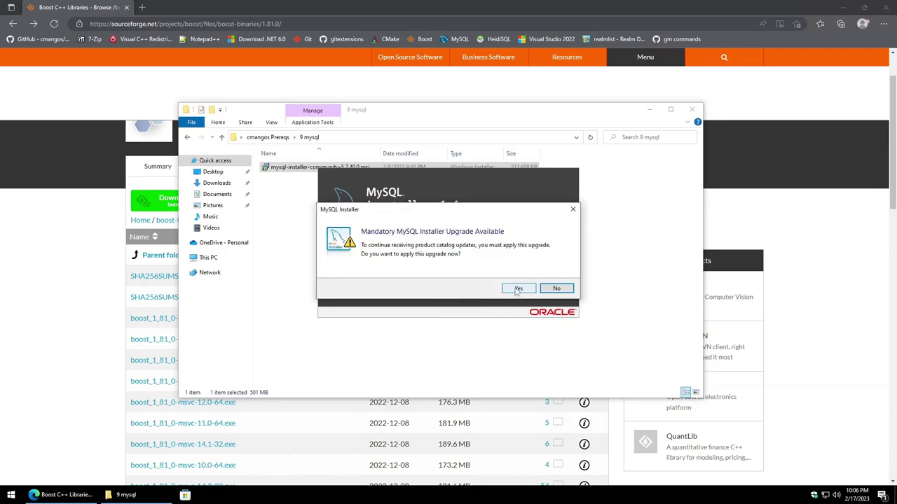
{"action": "left_click", "coordinate": [518, 288]}
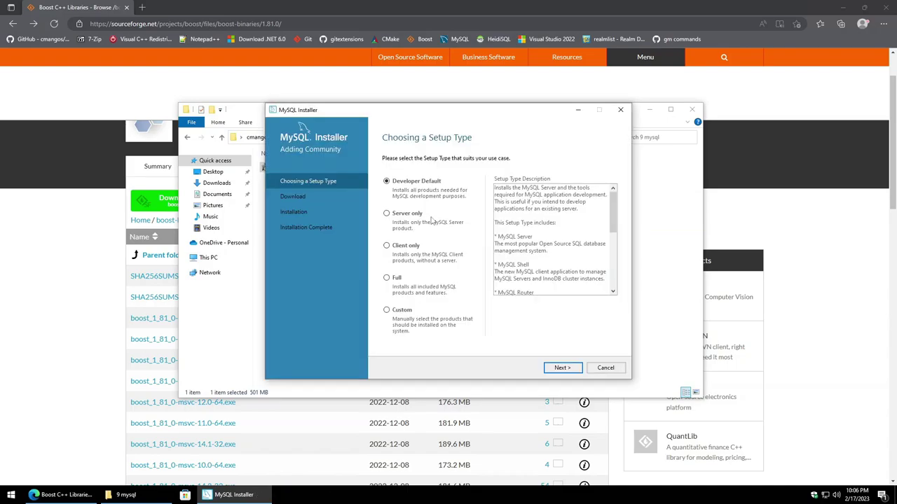
Step: Install MySQL Server 5.7.40 with the Server only setup type, showing installation details
{"action": "left_click", "coordinate": [402, 217]}
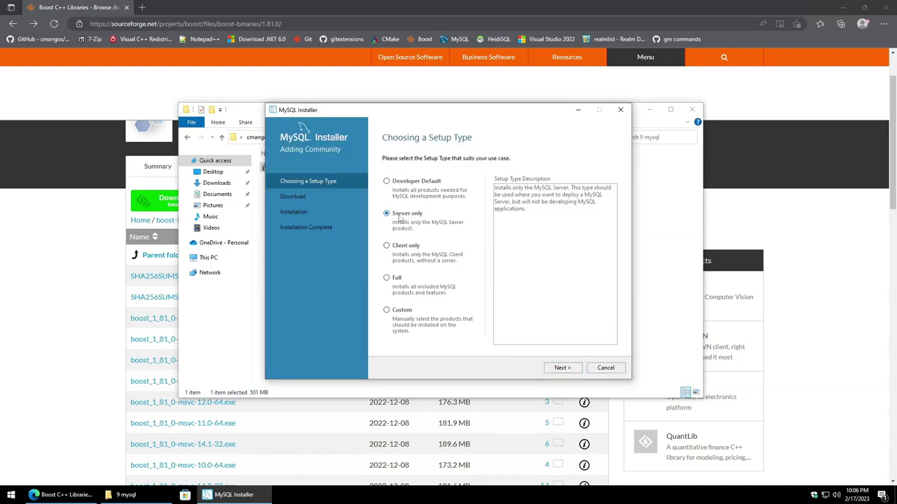
{"action": "left_click", "coordinate": [559, 369]}
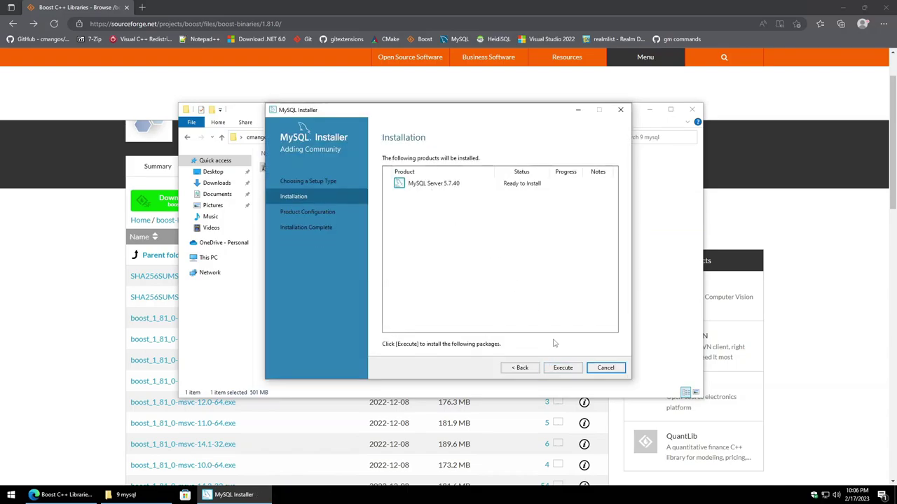
{"action": "left_click", "coordinate": [563, 369]}
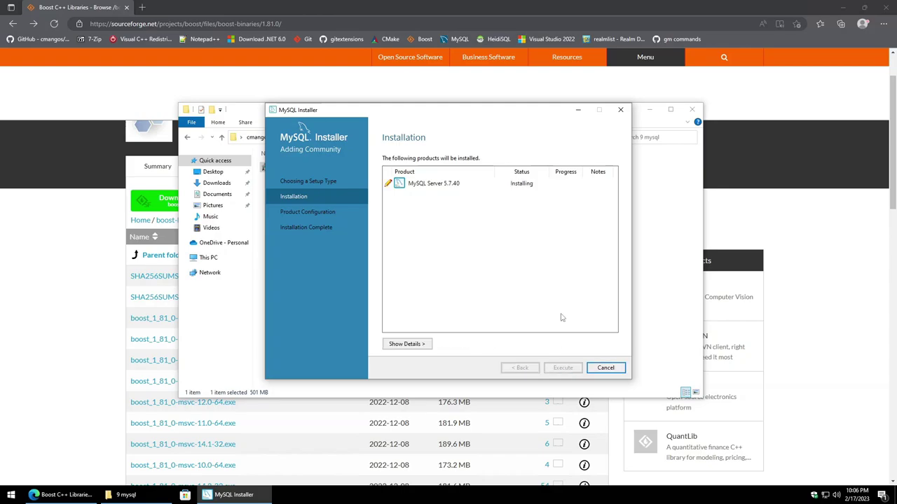
{"action": "left_click", "coordinate": [408, 346]}
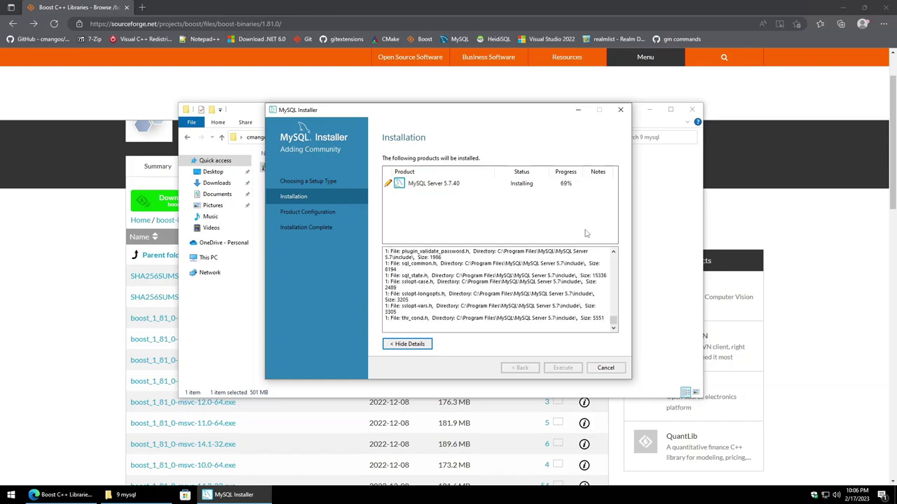
{"action": "left_click", "coordinate": [563, 368]}
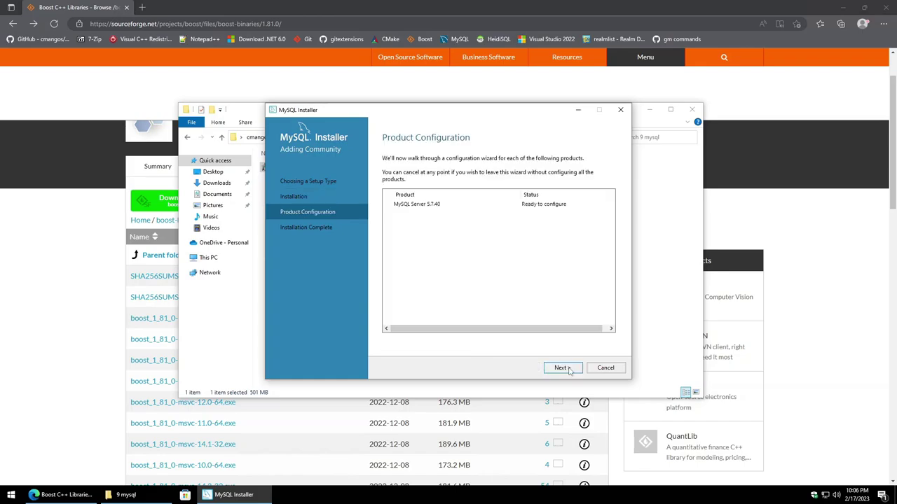
{"action": "left_click", "coordinate": [567, 369]}
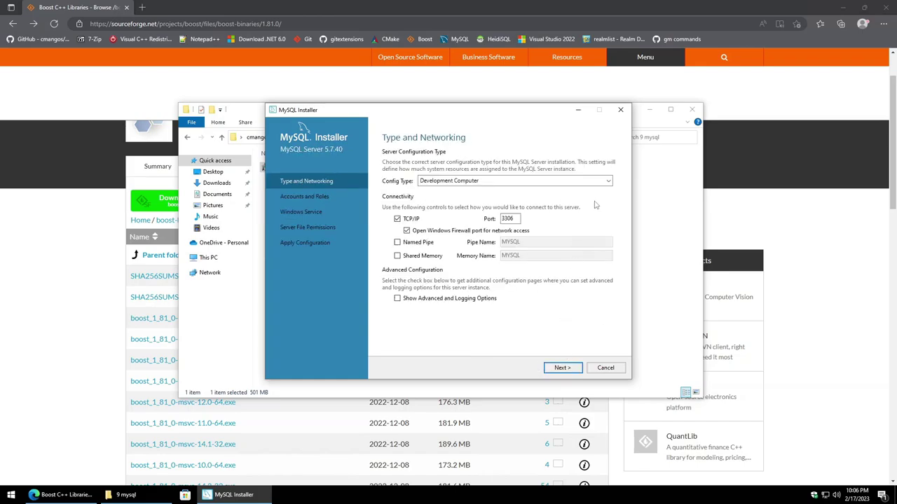
Step: Set the MySQL server configuration type to Server Computer
{"action": "left_click", "coordinate": [607, 182]}
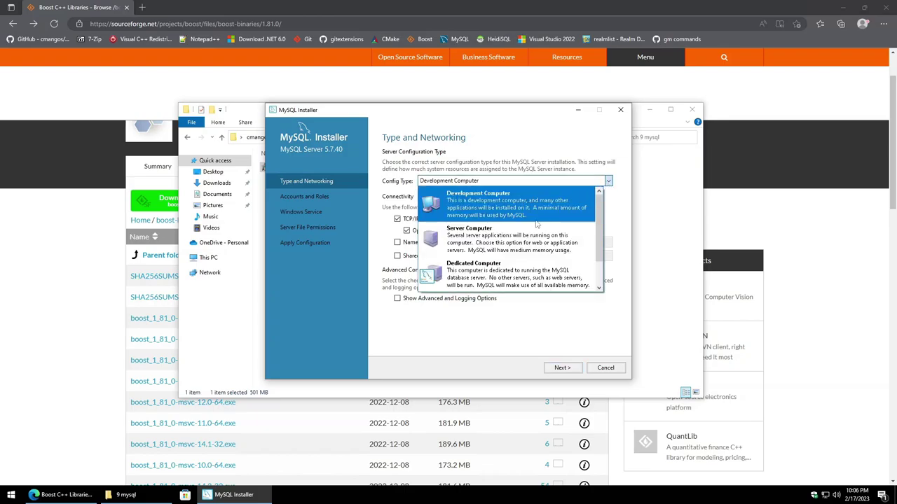
{"action": "left_click", "coordinate": [506, 243]}
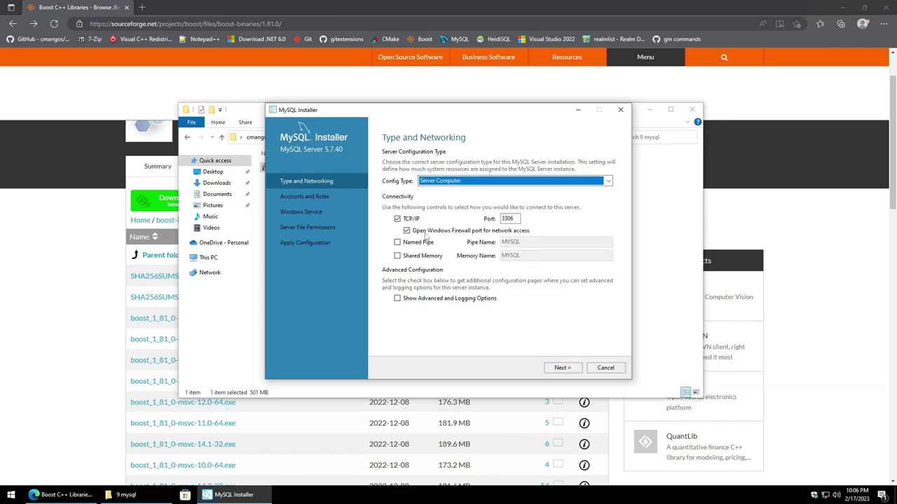
{"action": "left_click", "coordinate": [562, 367]}
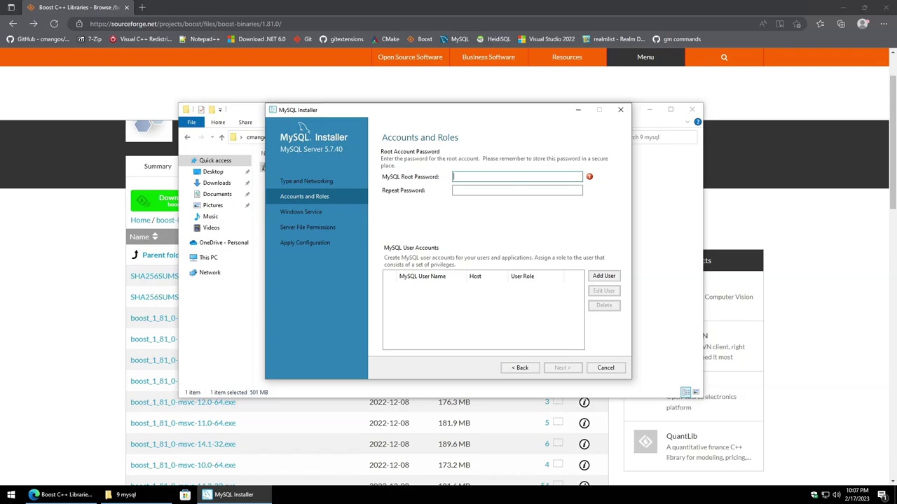
Step: Enter and repeat the MySQL root account password
{"action": "type", "text": "mysql"}
{"action": "key", "text": "Tab"}
{"action": "type", "text": "mysql1"}
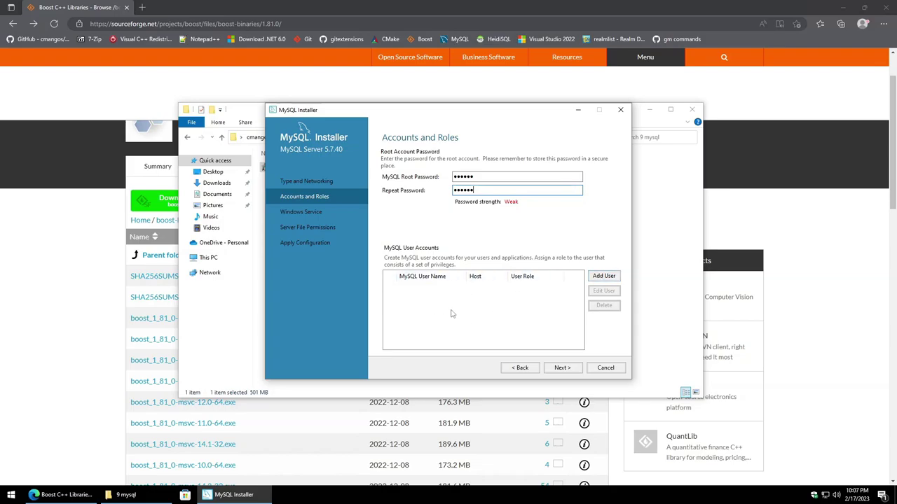
Step: Add a 'mangos' DB Admin user for all hosts, entering its password
{"action": "left_click", "coordinate": [604, 276]}
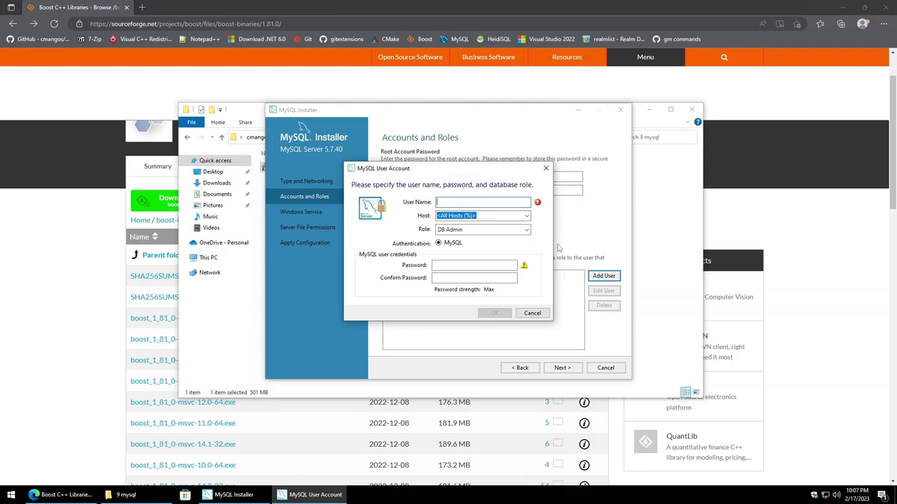
{"action": "type", "text": "mangos"}
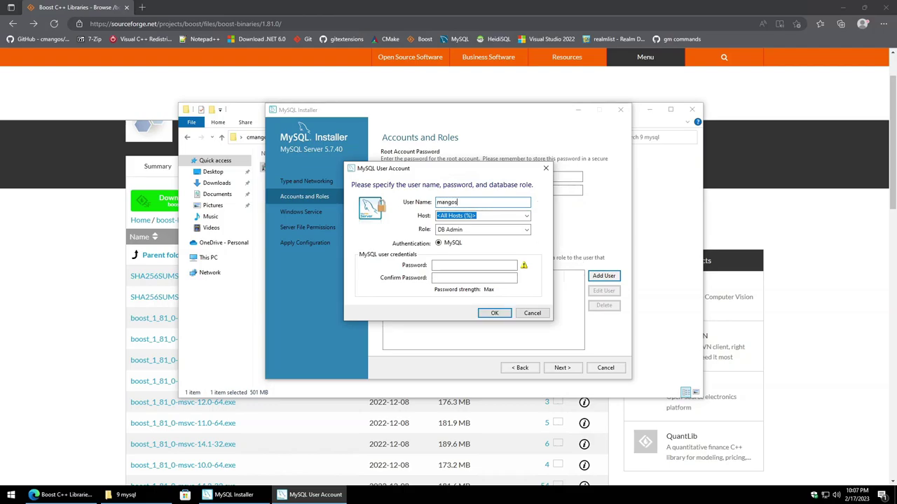
{"action": "left_click", "coordinate": [446, 265]}
{"action": "type", "text": "mango"}
{"action": "left_click", "coordinate": [448, 278]}
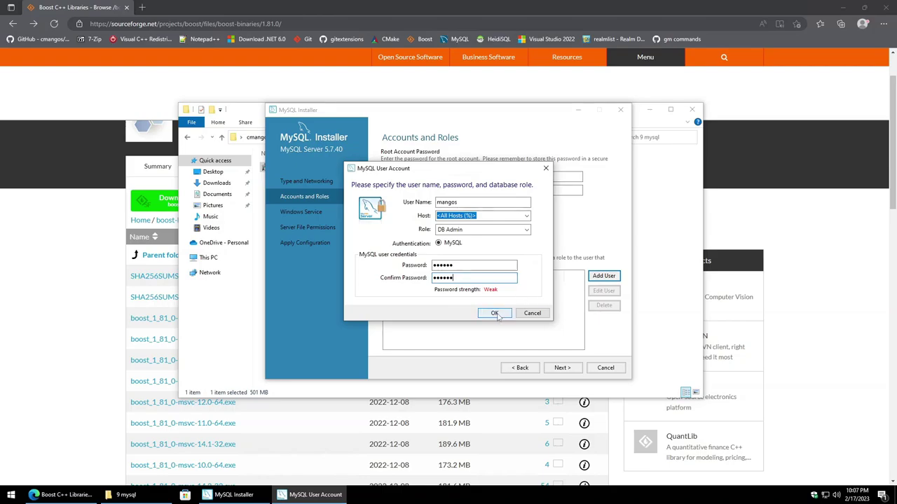
{"action": "left_click", "coordinate": [496, 313]}
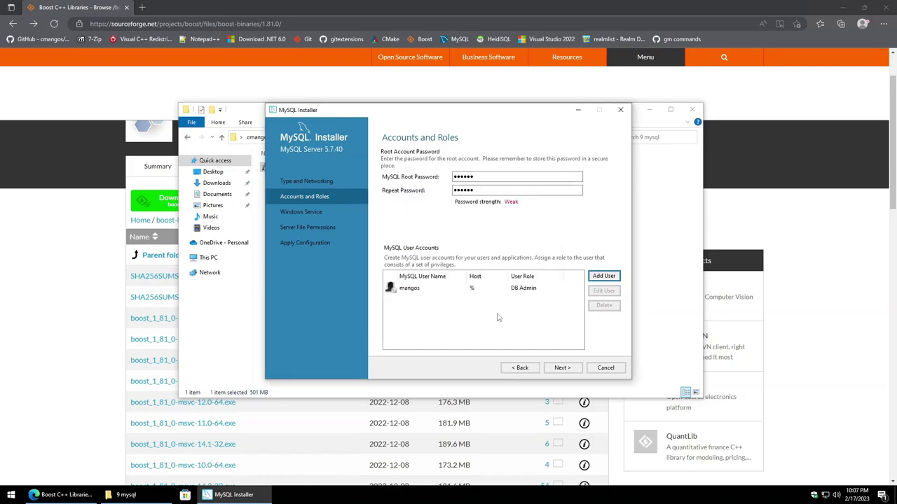
{"action": "left_click", "coordinate": [564, 368]}
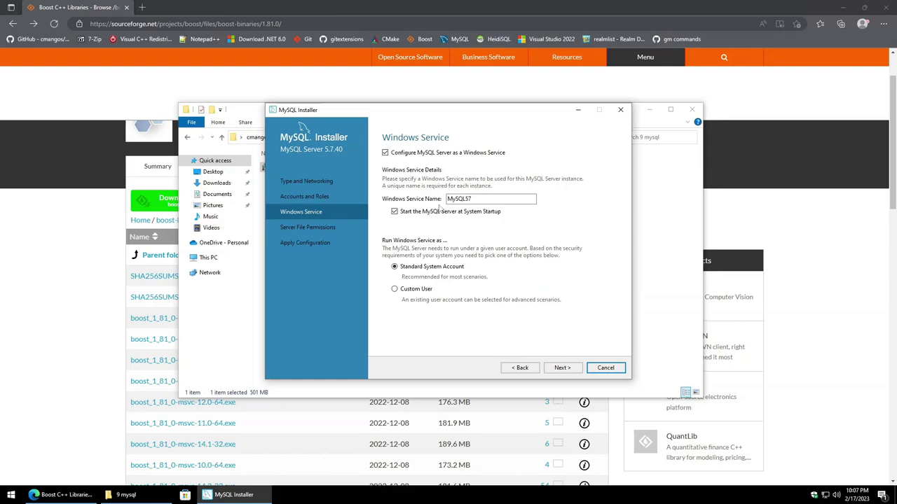
Step: Keep default service and file permission settings, apply the configuration, and close MySQL Installer
{"action": "left_click", "coordinate": [564, 370]}
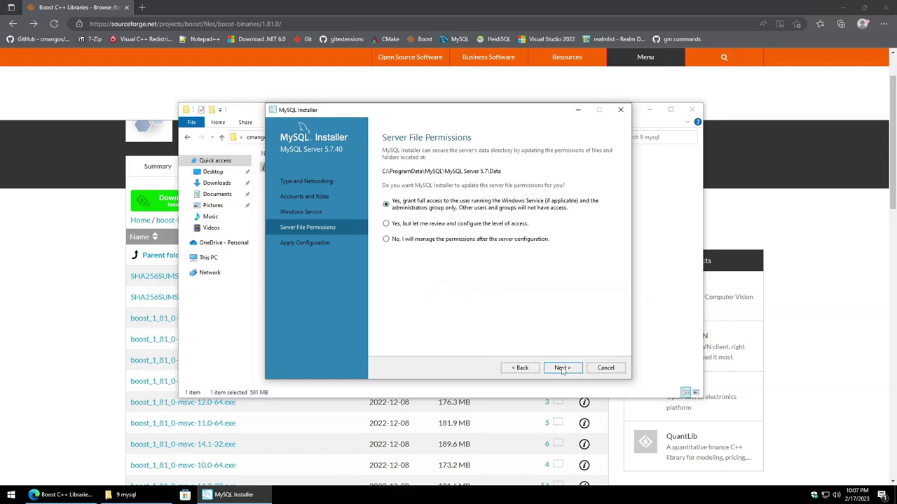
{"action": "left_click", "coordinate": [563, 369]}
{"action": "left_click", "coordinate": [563, 369]}
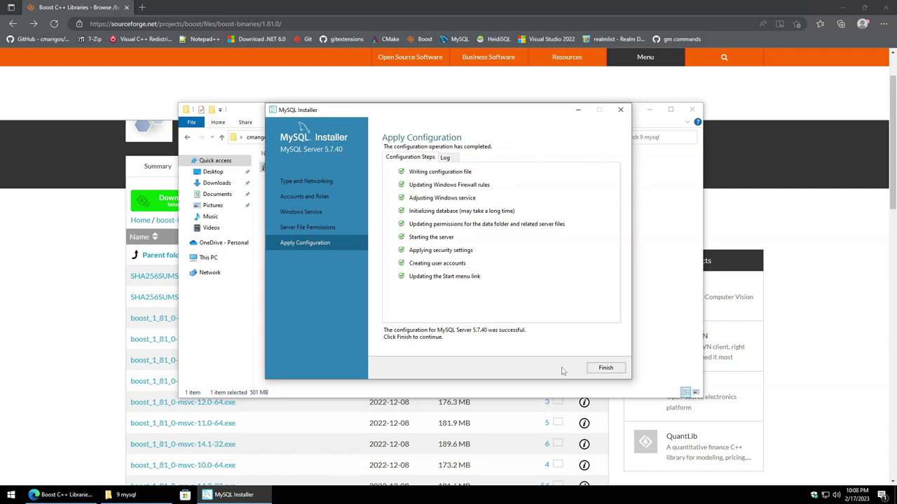
{"action": "left_click", "coordinate": [606, 370]}
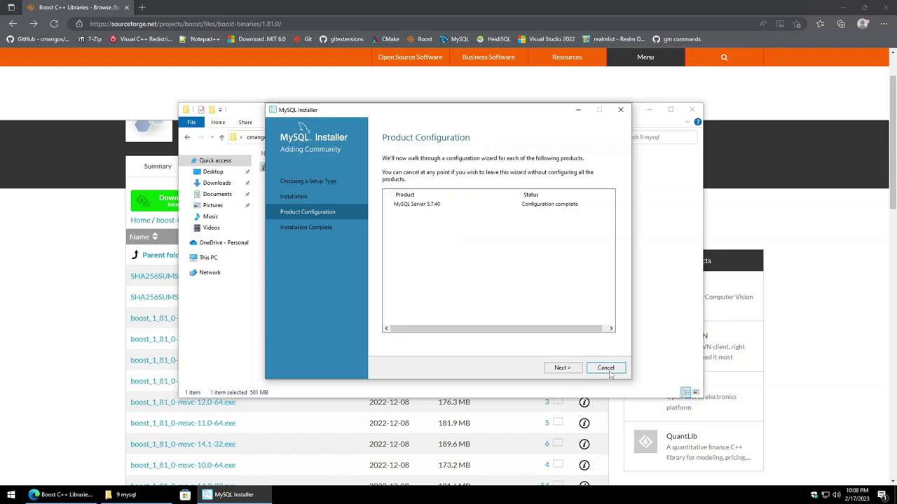
{"action": "left_click", "coordinate": [563, 368]}
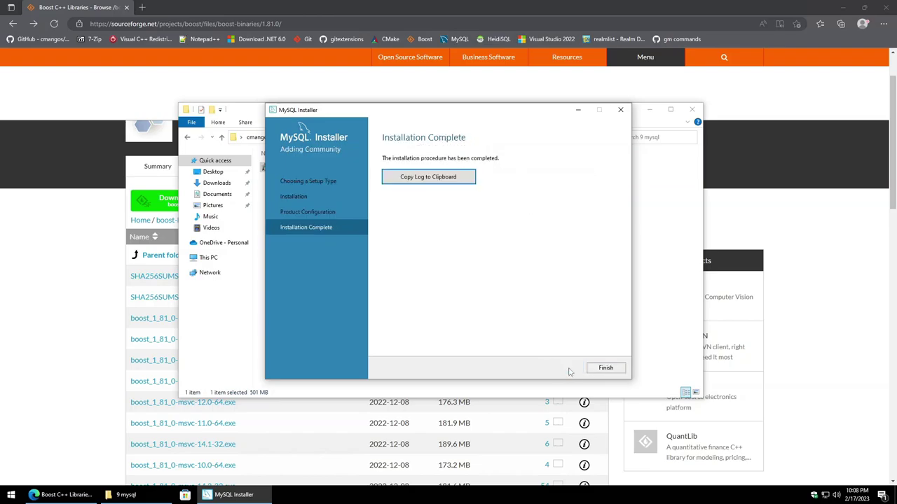
{"action": "left_click", "coordinate": [606, 367]}
{"action": "left_click", "coordinate": [495, 272]}
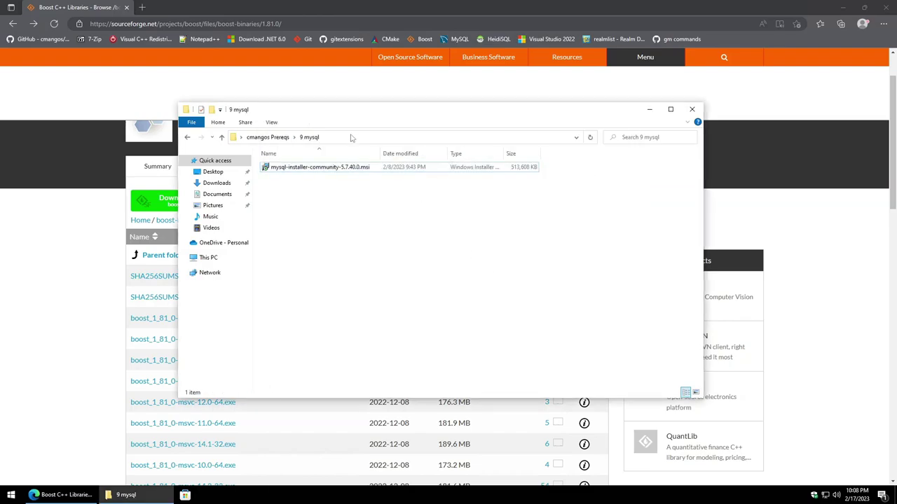
Step: From cmangos Prereqs, open the 10 HeidiSQL folder and launch its setup program
{"action": "left_click", "coordinate": [287, 139]}
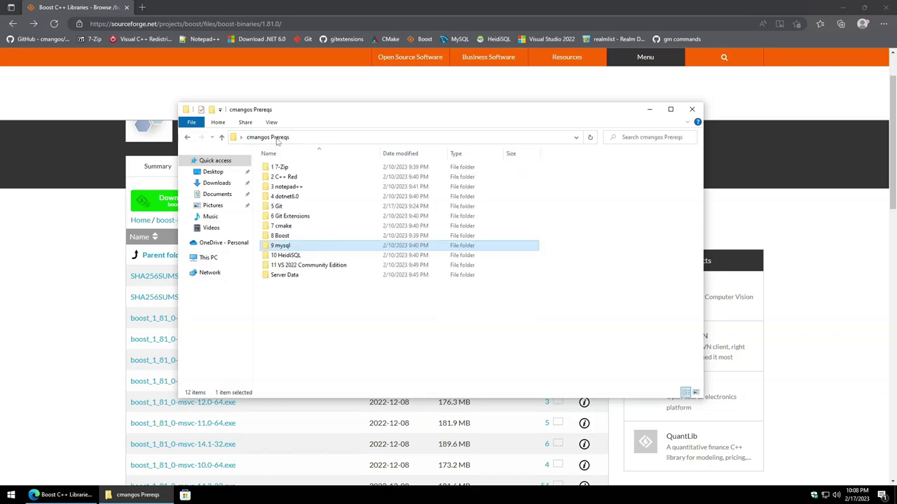
{"action": "double_click", "coordinate": [323, 257]}
{"action": "double_click", "coordinate": [332, 169]}
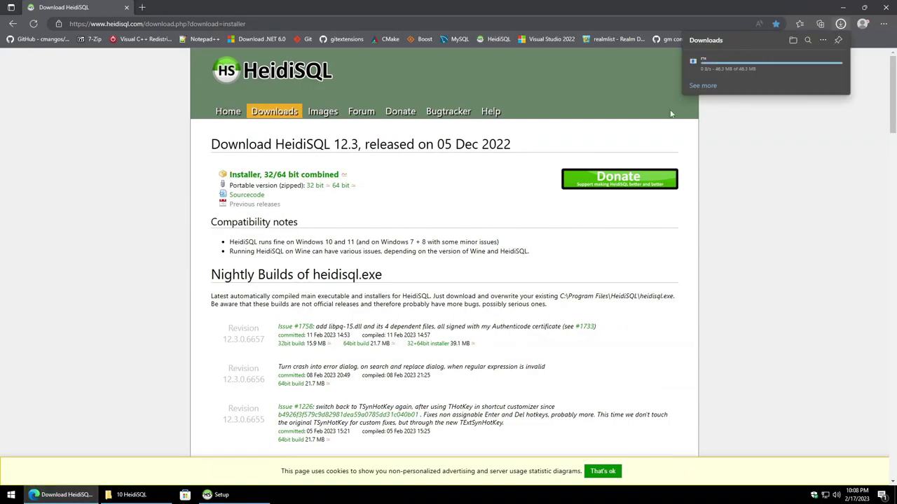
Step: Cancel the extra browser HeidiSQL download, open the HeidiSQL downloads page, and return to Setup
{"action": "mouse_move", "coordinate": [831, 65]}
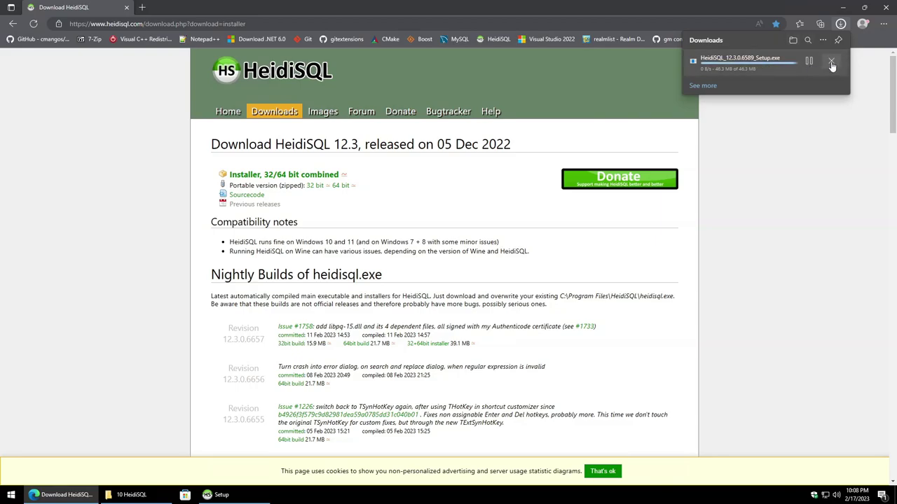
{"action": "left_click", "coordinate": [832, 65]}
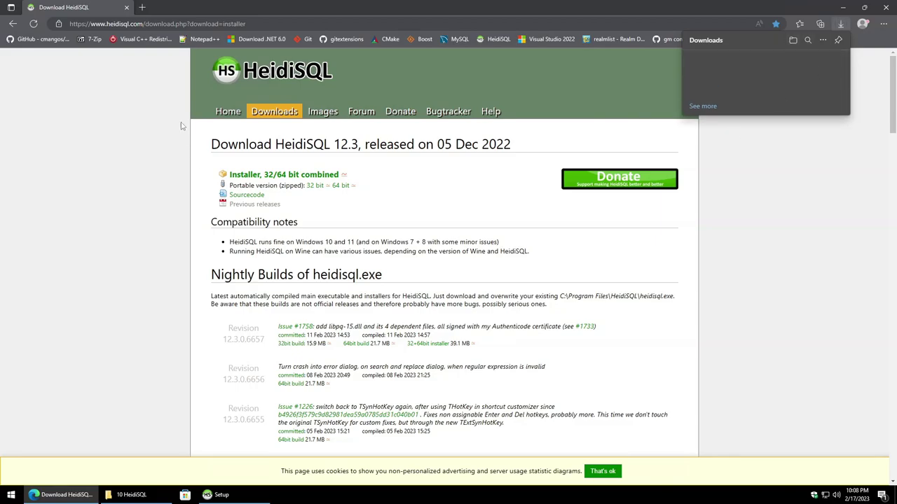
{"action": "left_click", "coordinate": [238, 113]}
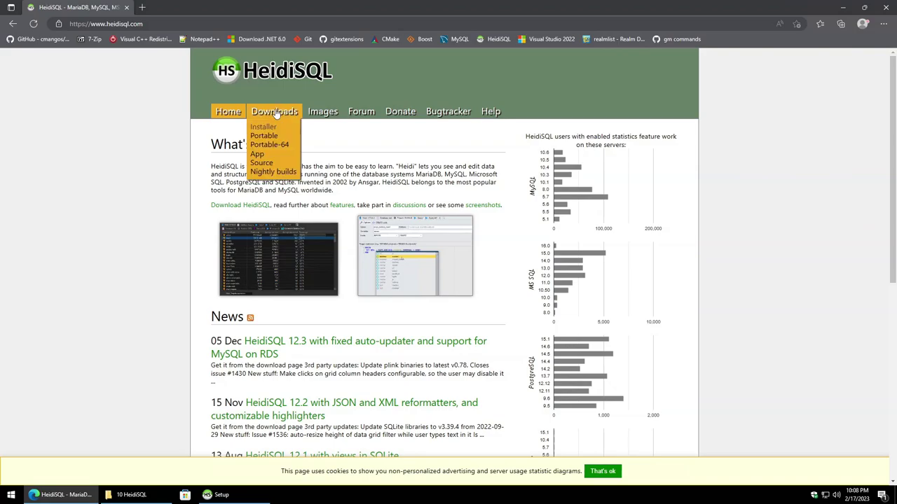
{"action": "left_click", "coordinate": [277, 112]}
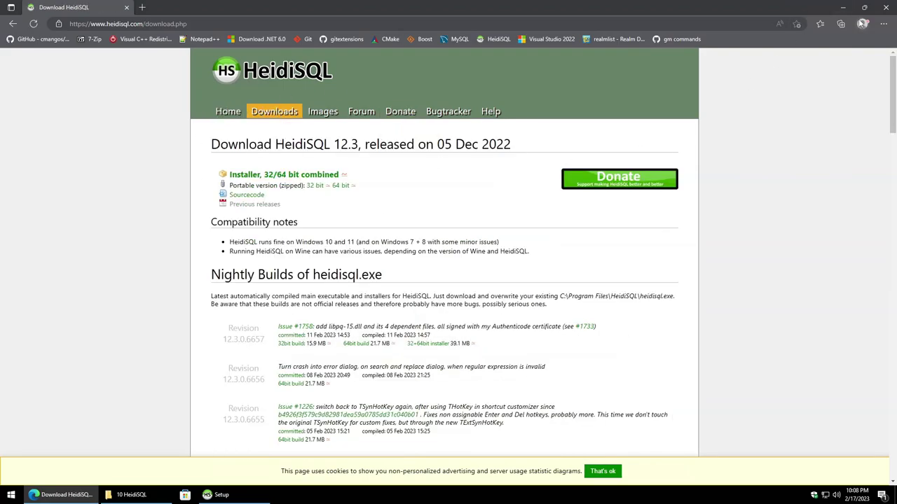
{"action": "left_click", "coordinate": [131, 494]}
{"action": "left_click", "coordinate": [219, 495]}
Step: Accept the HeidiSQL license, keep default folders, and turn off automatic version reporting
{"action": "left_click", "coordinate": [378, 311]}
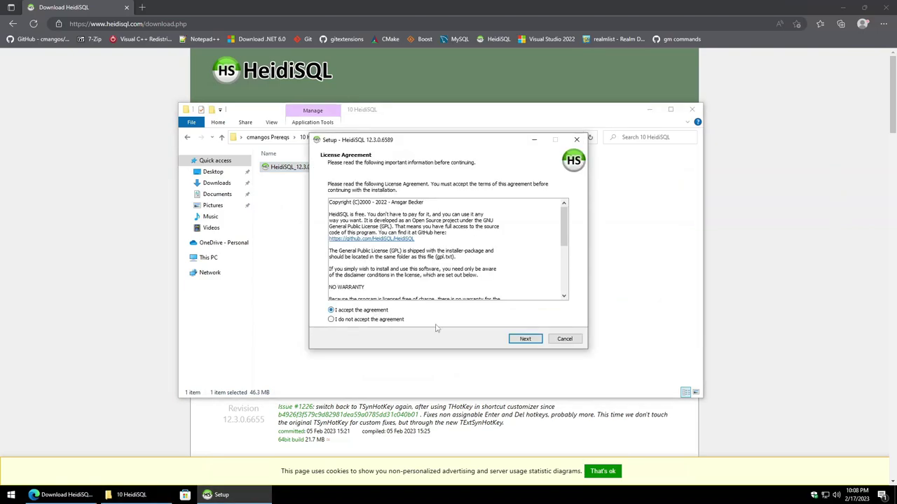
{"action": "left_click", "coordinate": [526, 339]}
{"action": "left_click", "coordinate": [525, 340]}
{"action": "left_click", "coordinate": [526, 339]}
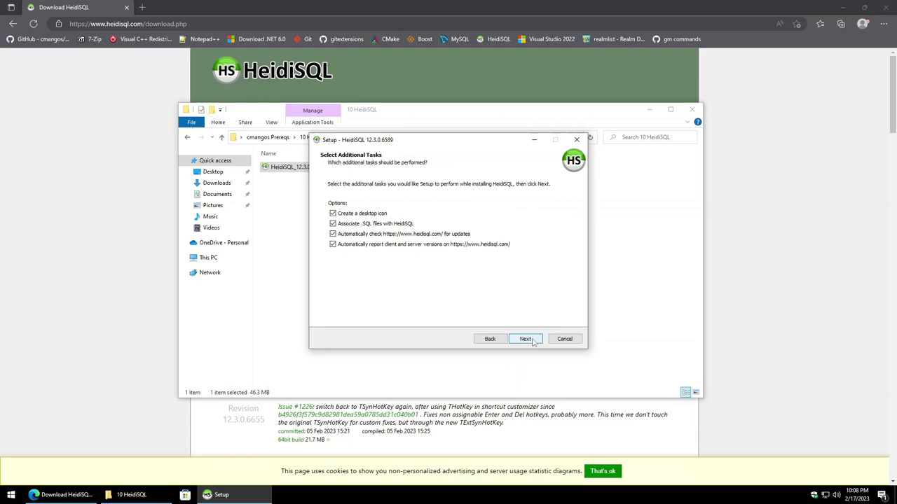
{"action": "left_click", "coordinate": [370, 244]}
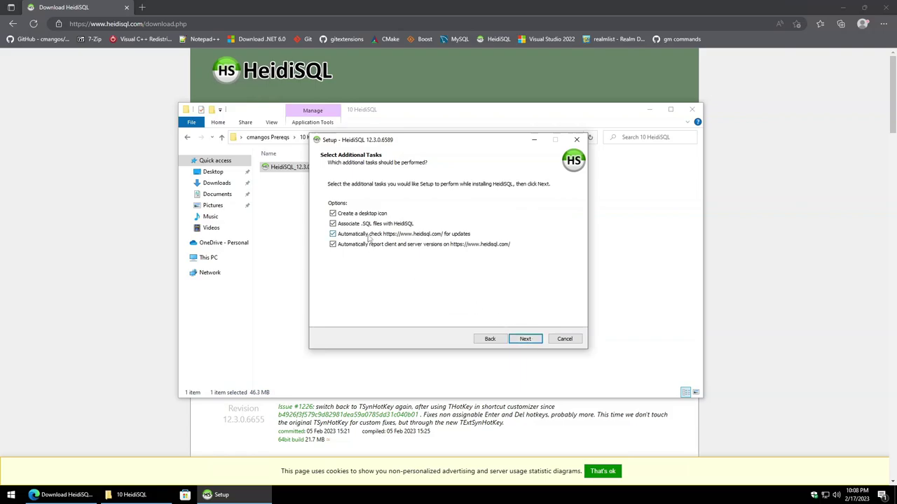
{"action": "left_click", "coordinate": [334, 245]}
Step: Install HeidiSQL 12.3.0.6589, finish setup, and return to the cmangos Prereqs folder
{"action": "left_click", "coordinate": [525, 339]}
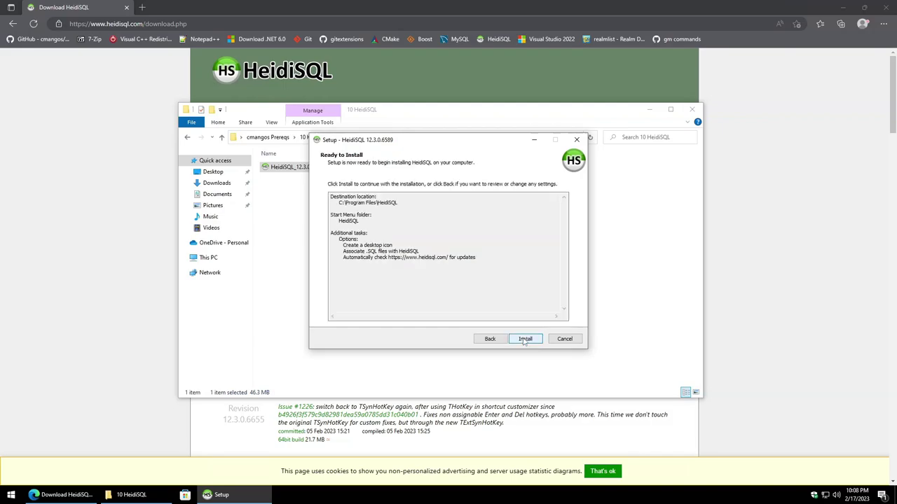
{"action": "left_click", "coordinate": [525, 340]}
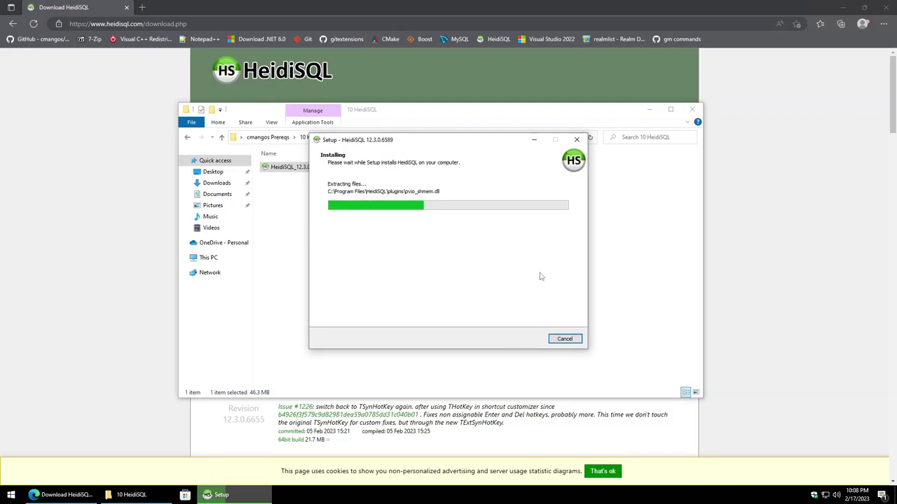
{"action": "left_click", "coordinate": [524, 339]}
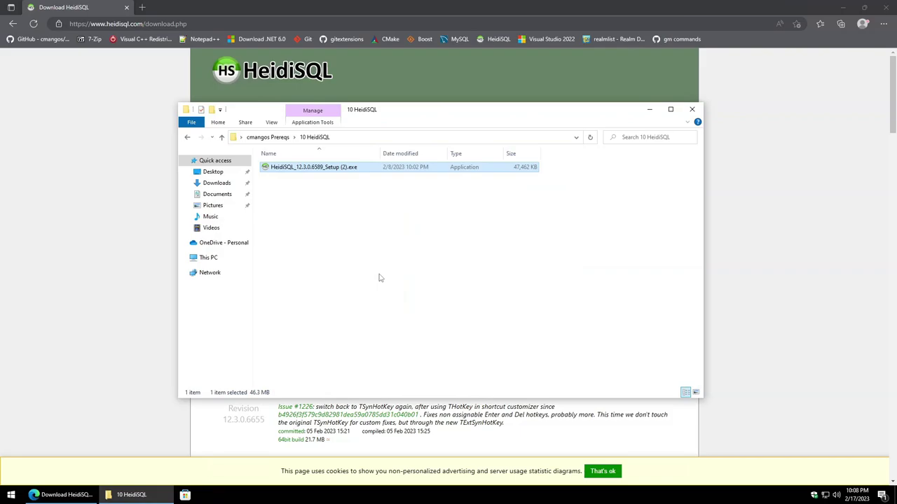
{"action": "left_click", "coordinate": [269, 138]}
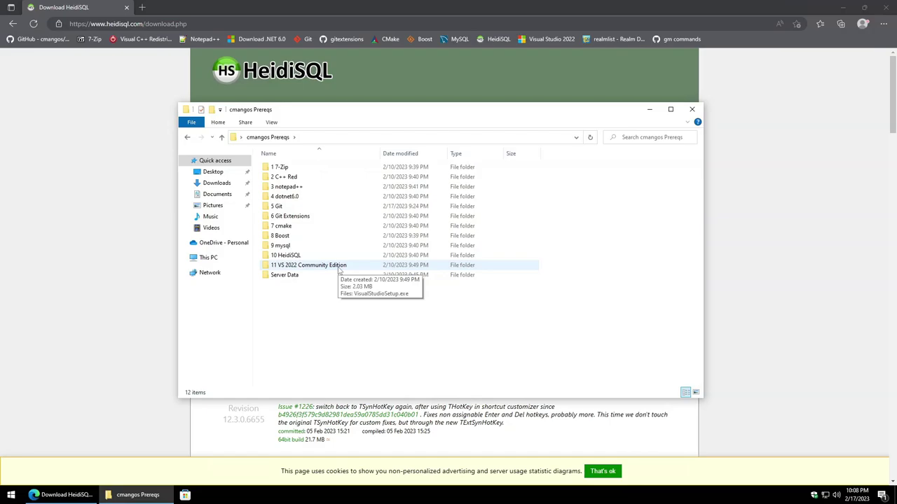
Step: Open the 11 VS 2022 Community Edition folder and view the Visual Studio 2022 download editions
{"action": "double_click", "coordinate": [340, 266]}
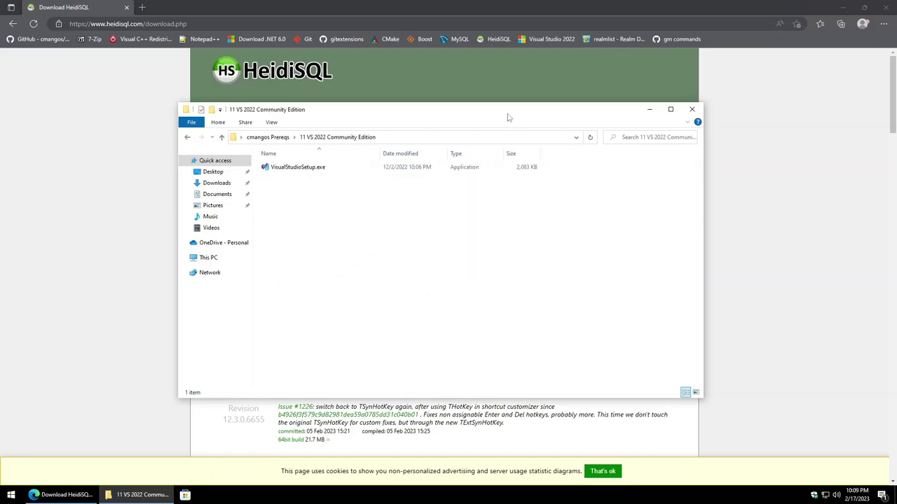
{"action": "left_click", "coordinate": [543, 41]}
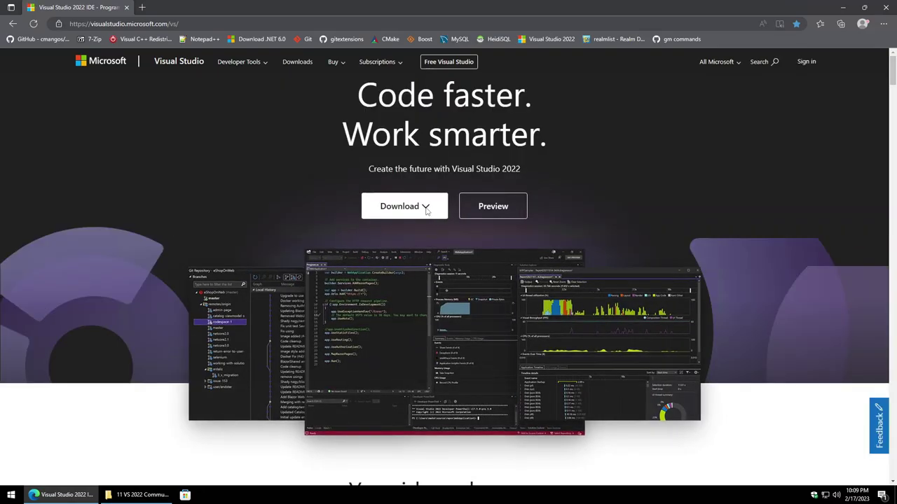
{"action": "left_click", "coordinate": [426, 209]}
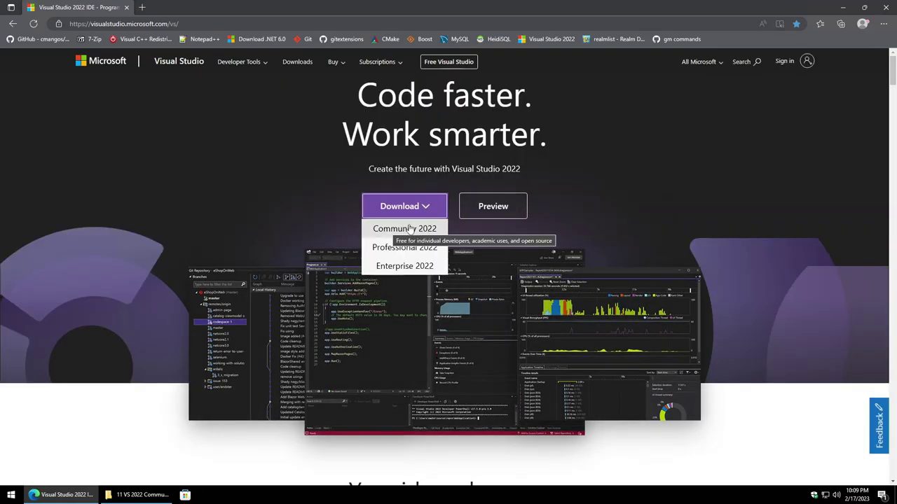
{"action": "left_click", "coordinate": [128, 495]}
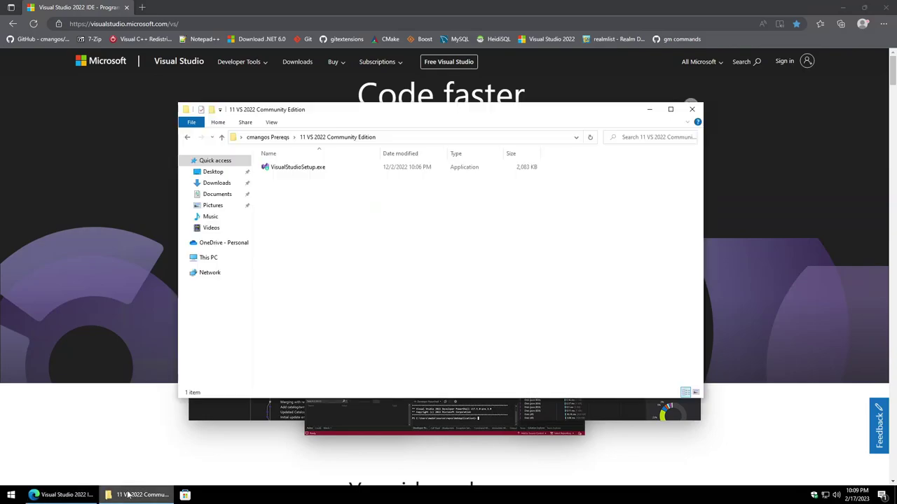
Step: Run VisualStudioSetup.exe and select the Desktop development with C++ workload (9.42 GB)
{"action": "double_click", "coordinate": [327, 170]}
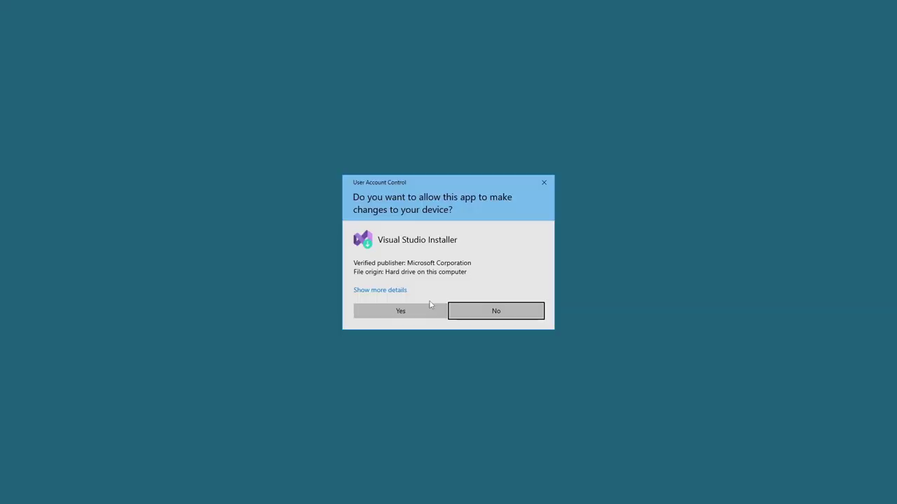
{"action": "left_click", "coordinate": [411, 311]}
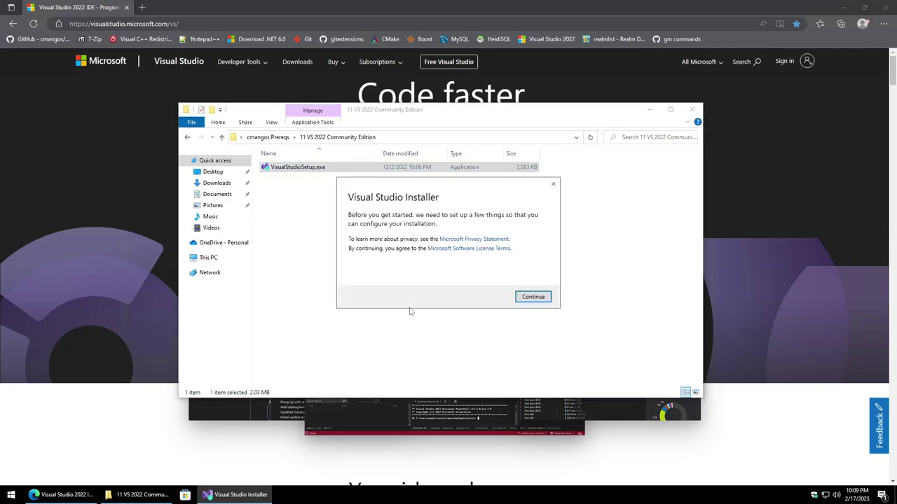
{"action": "left_click", "coordinate": [534, 297]}
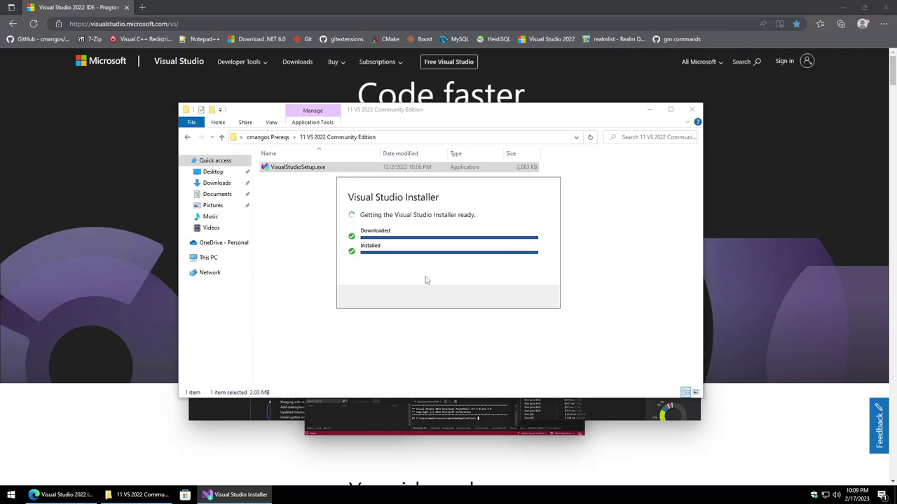
{"action": "scroll", "coordinate": [371, 204], "scroll_direction": "down", "scroll_amount": 1}
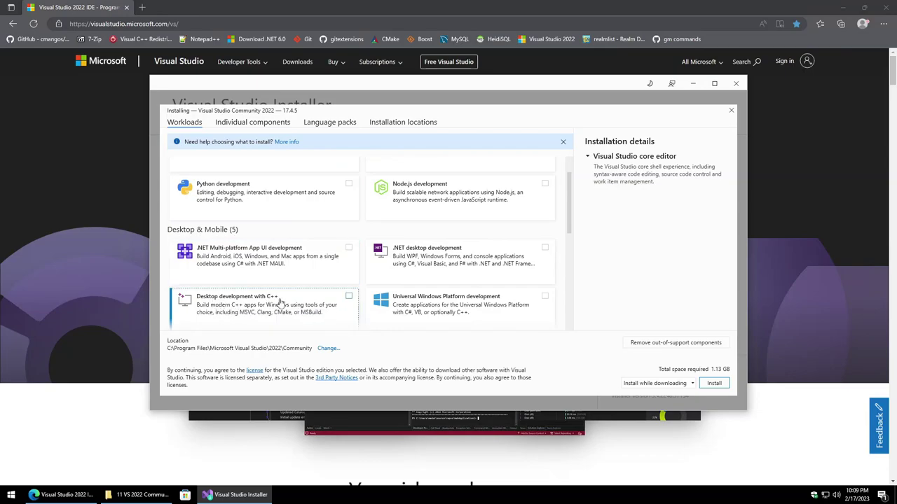
{"action": "left_click", "coordinate": [349, 297]}
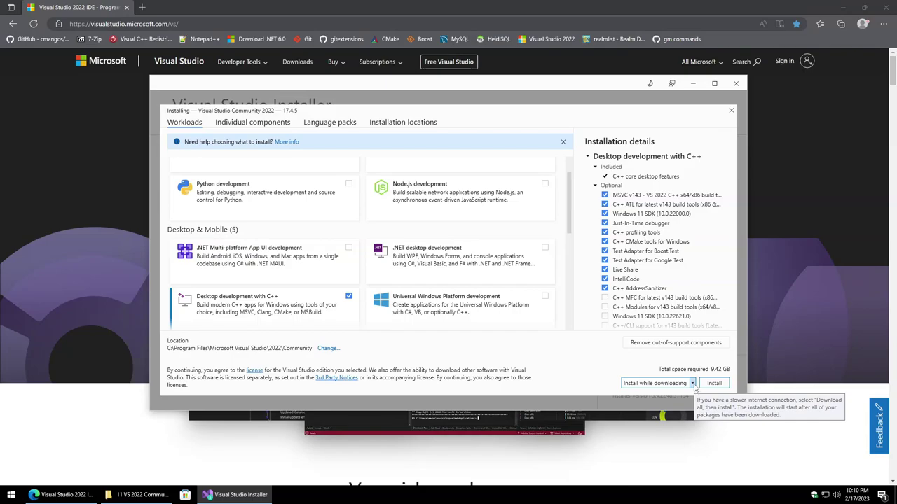
Step: Install Visual Studio Community 2022 17.4.5 using the 'Download all, then install' mode
{"action": "left_click", "coordinate": [692, 383]}
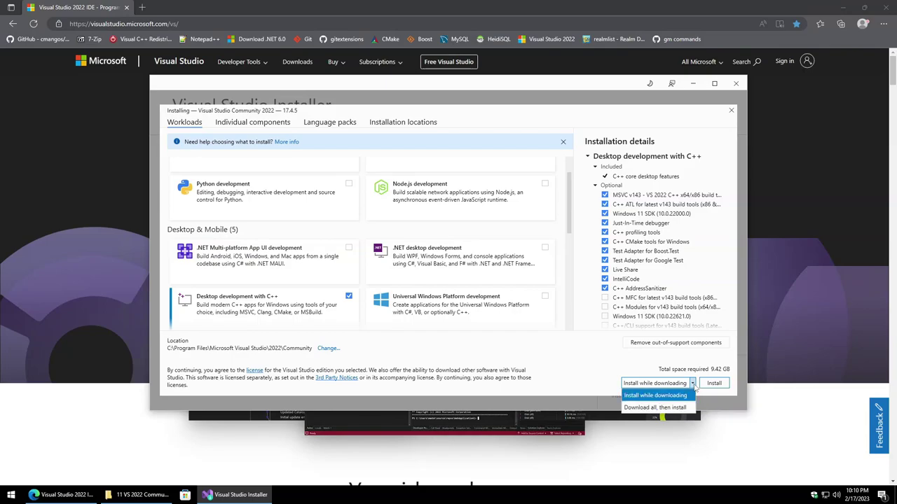
{"action": "left_click", "coordinate": [654, 407]}
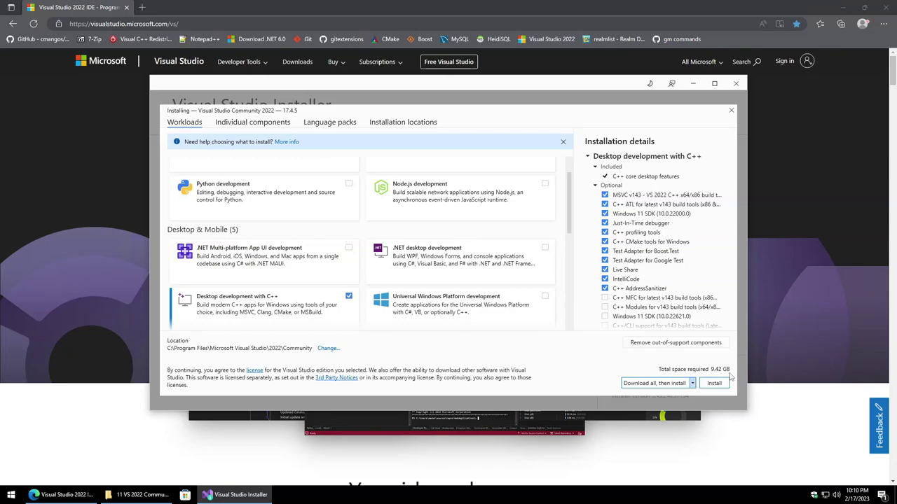
{"action": "left_click", "coordinate": [715, 384]}
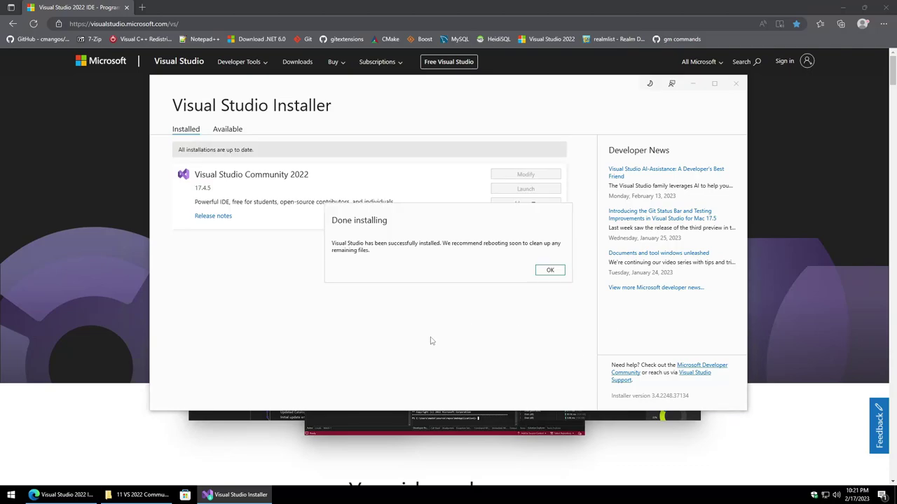
Step: Launch Visual Studio Community 2022 for the first time, skipping sign-in and the start window
{"action": "left_click", "coordinate": [546, 272]}
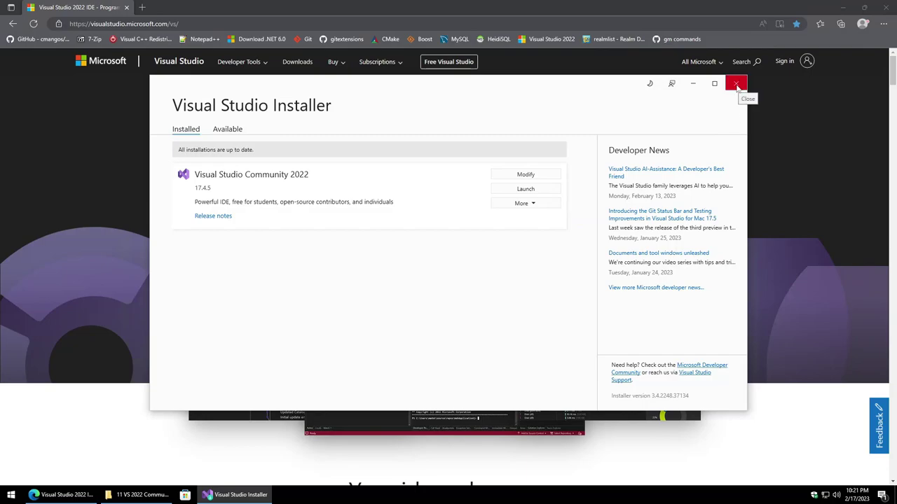
{"action": "left_click", "coordinate": [526, 189]}
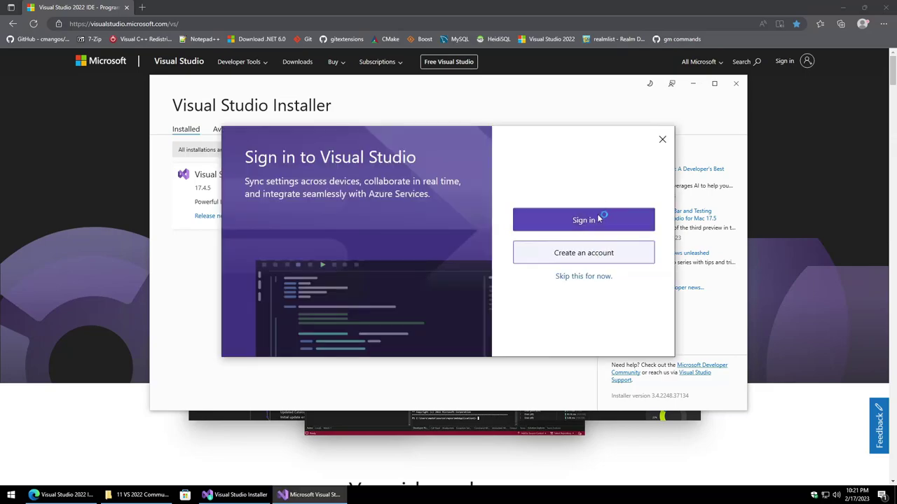
{"action": "left_click", "coordinate": [588, 277]}
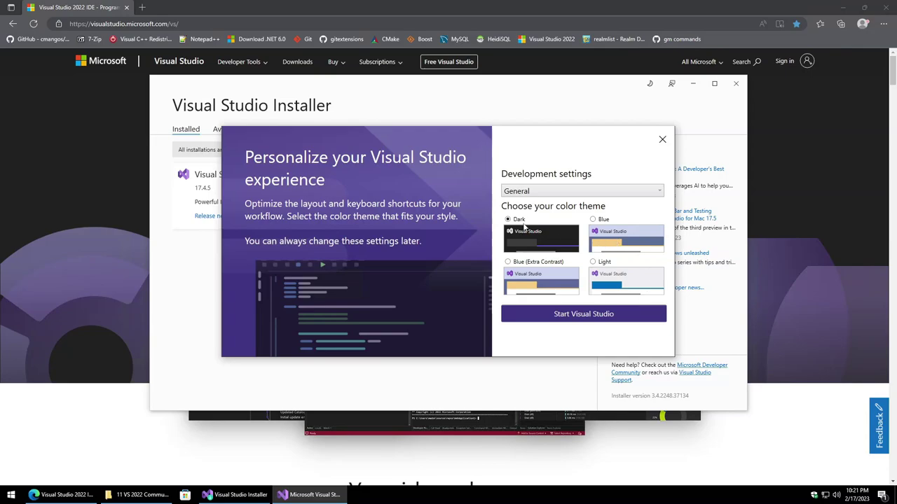
{"action": "left_click", "coordinate": [587, 317]}
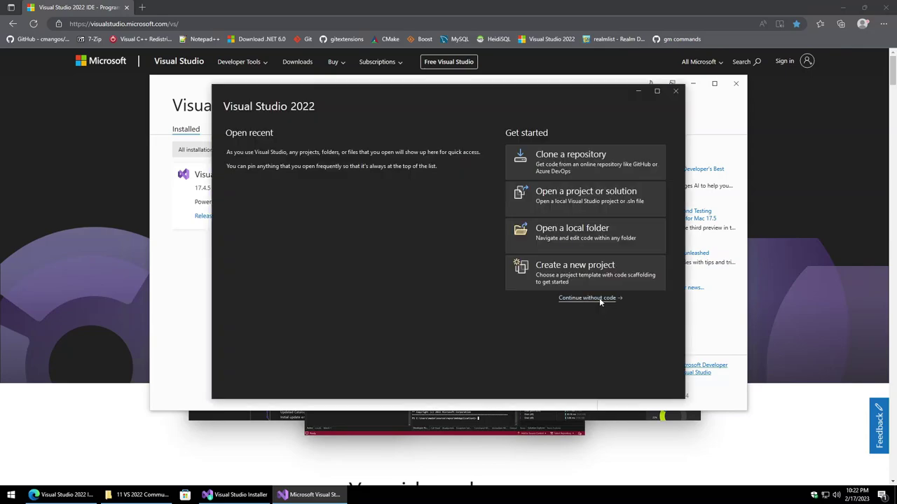
{"action": "left_click", "coordinate": [601, 355]}
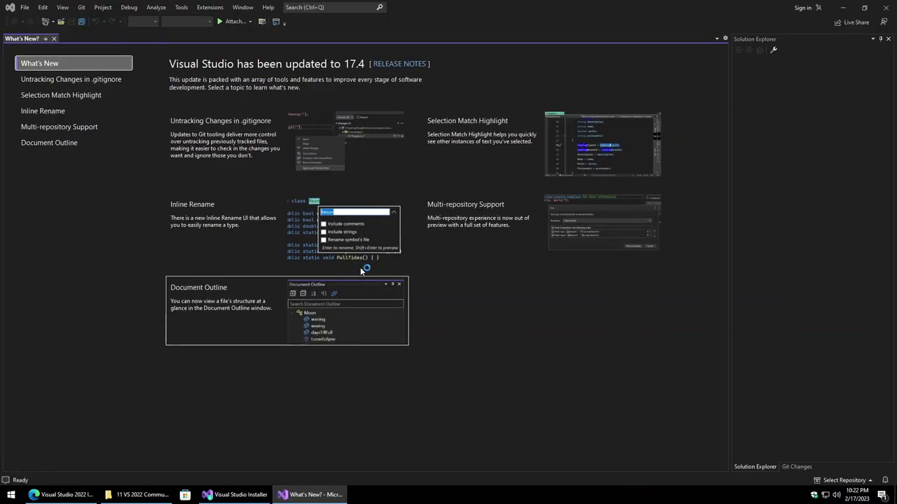
Step: Close the What's New page and exit Visual Studio via File > Exit
{"action": "left_click", "coordinate": [54, 39]}
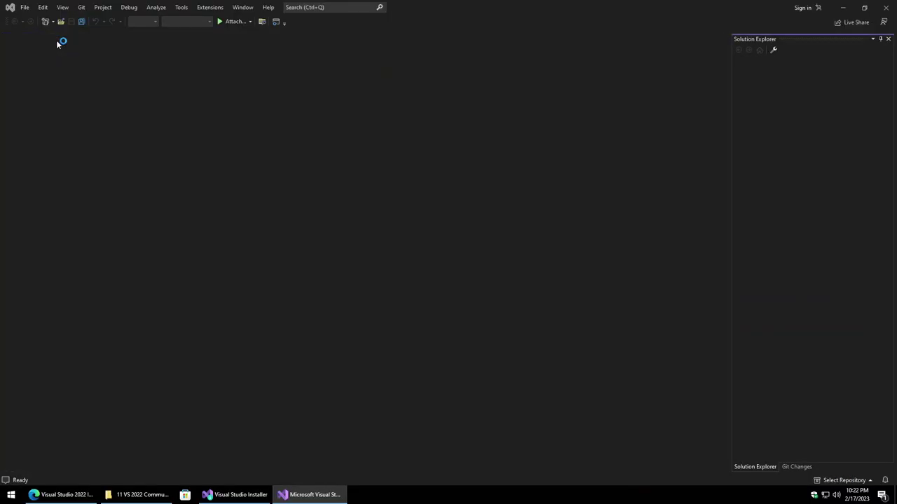
{"action": "left_click", "coordinate": [25, 7]}
{"action": "left_click", "coordinate": [42, 176]}
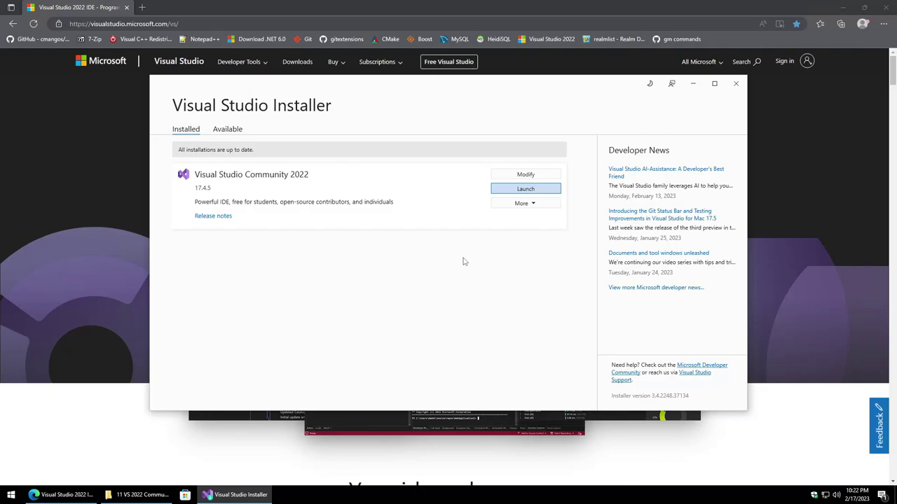
Step: Close the Visual Studio Installer, the setup-file folder and the browser, leaving the desktop
{"action": "left_click", "coordinate": [737, 84]}
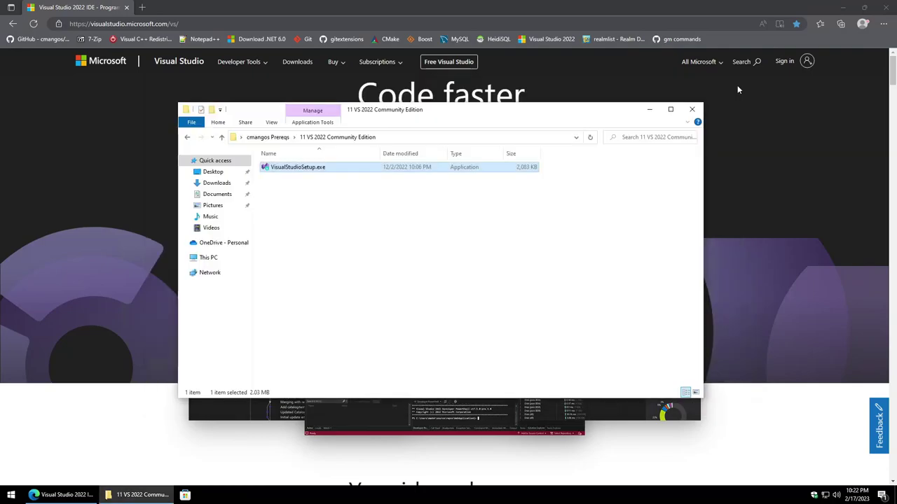
{"action": "left_click", "coordinate": [693, 109]}
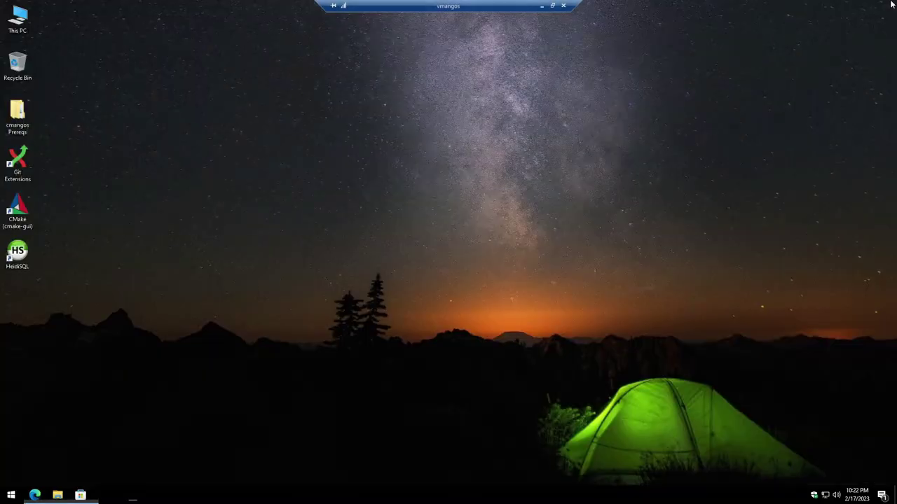
{"action": "left_click", "coordinate": [884, 7]}
{"action": "right_click", "coordinate": [20, 27]}
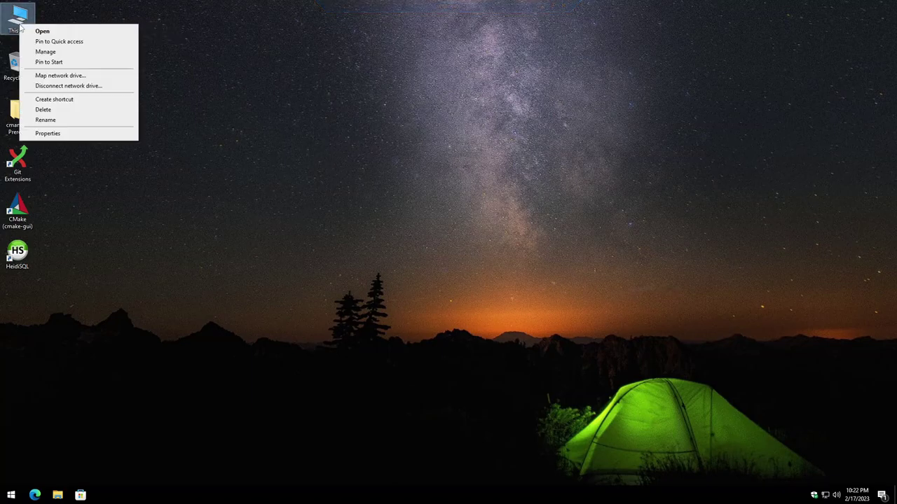
{"action": "left_click", "coordinate": [47, 133]}
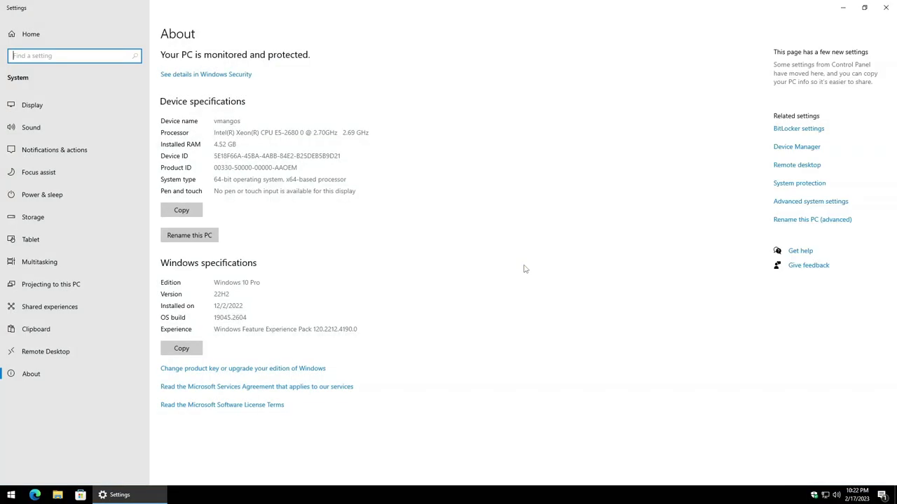
{"action": "key", "text": "alt+F4"}
Step: Open Environment Variables via Settings > System > About > Advanced system settings
{"action": "left_click", "coordinate": [9, 495]}
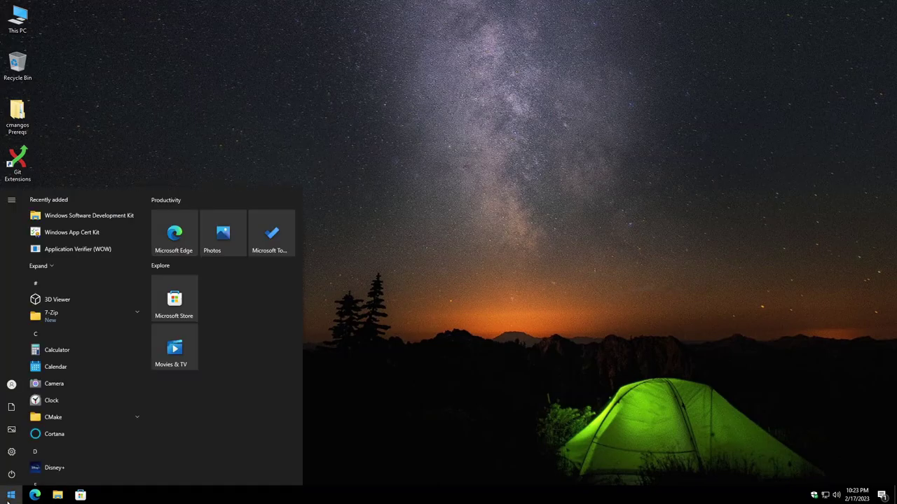
{"action": "left_click", "coordinate": [5, 456]}
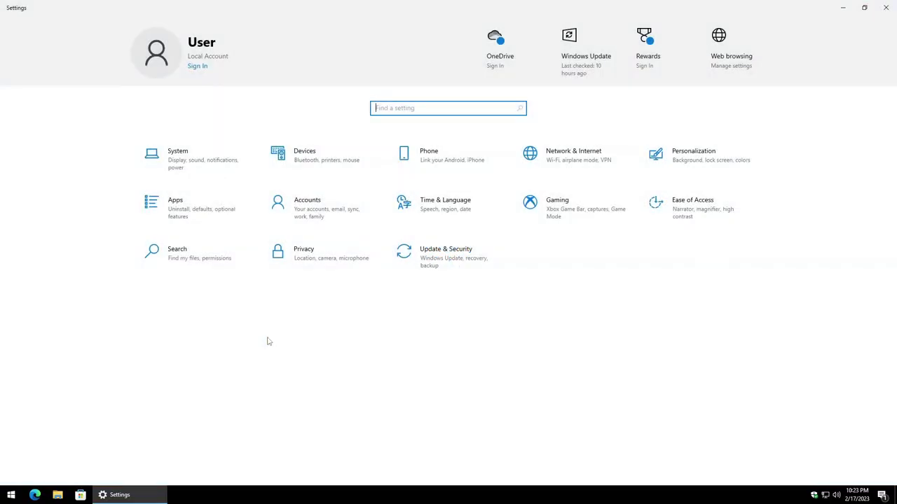
{"action": "left_click", "coordinate": [197, 160]}
{"action": "left_click", "coordinate": [66, 372]}
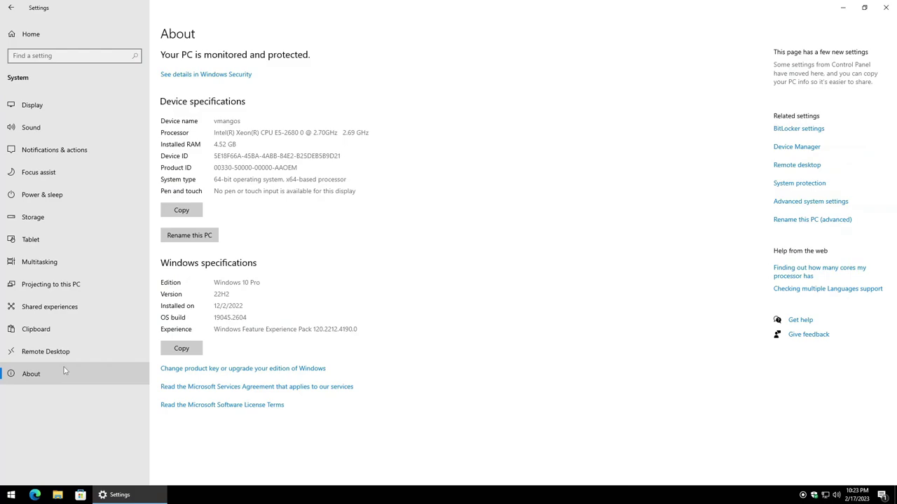
{"action": "left_click", "coordinate": [811, 201]}
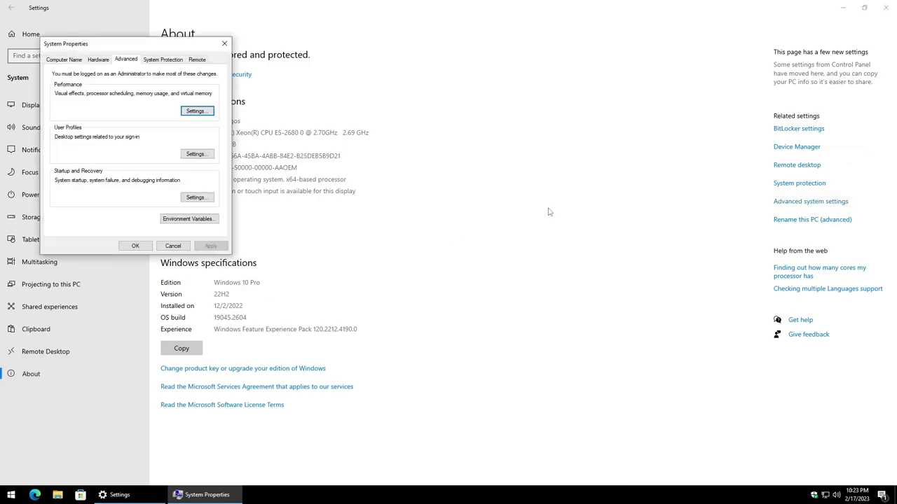
{"action": "left_click", "coordinate": [184, 220]}
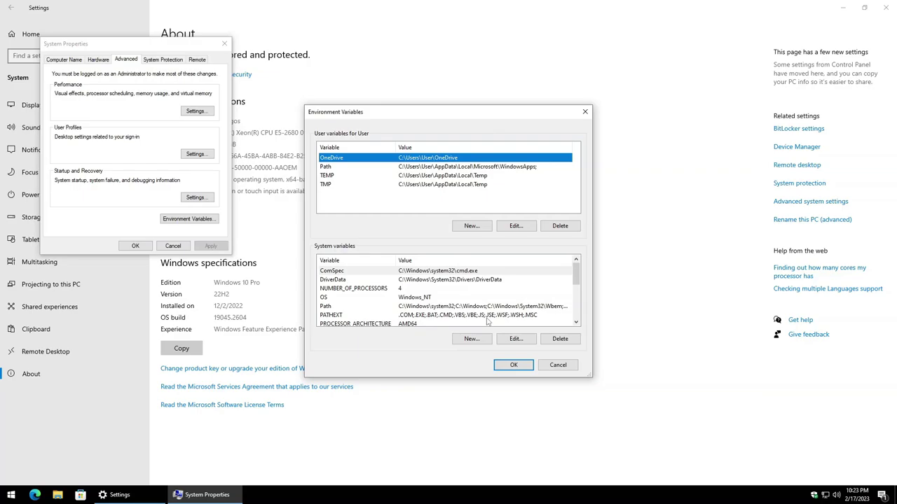
Step: Add a new system variable BOOST_ROOT with the value C:\local\boost_1_81_0
{"action": "left_click", "coordinate": [470, 339]}
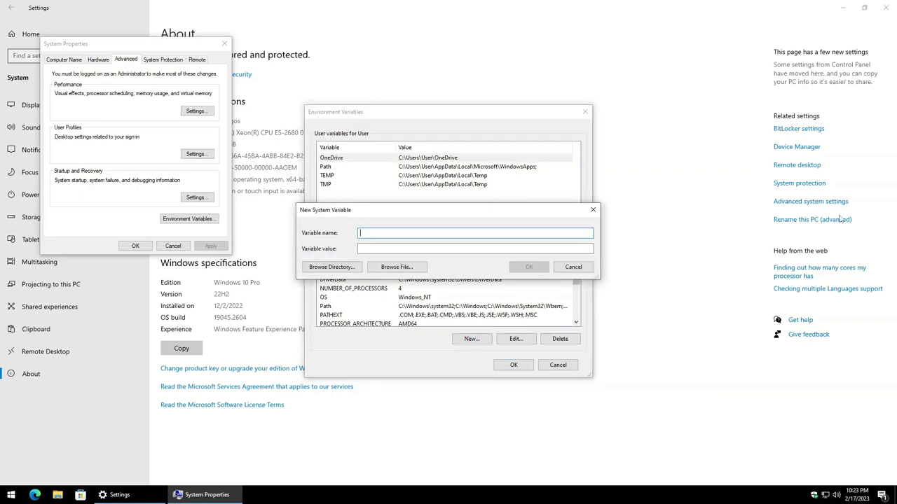
{"action": "type", "text": "BOOST_ROOT"}
{"action": "left_click", "coordinate": [360, 248]}
{"action": "type", "text": "C:\\local\\boost_1_81_0"}
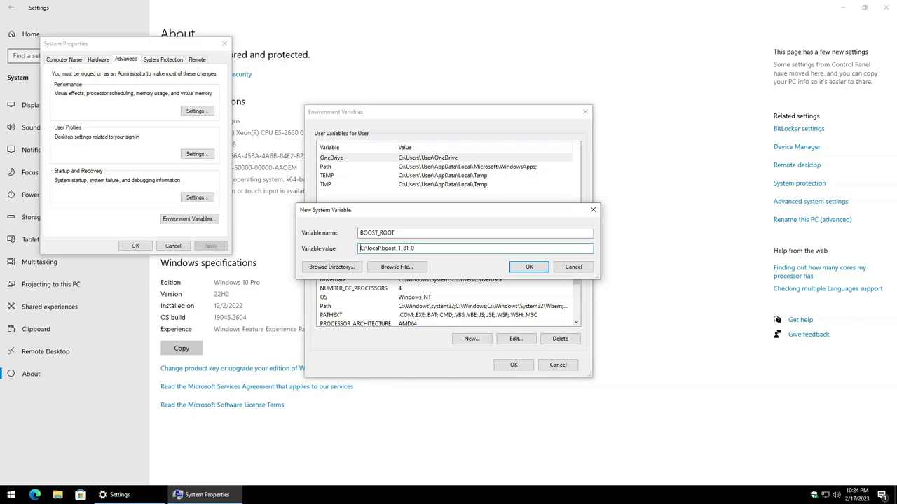
{"action": "key", "text": "shift+Left"}
{"action": "key", "text": "shift+Left"}
{"action": "key", "text": "shift+Left"}
{"action": "key", "text": "shift+Left"}
{"action": "key", "text": "shift+Left"}
{"action": "key", "text": "shift+Left"}
{"action": "key", "text": "End"}
{"action": "left_click", "coordinate": [527, 268]}
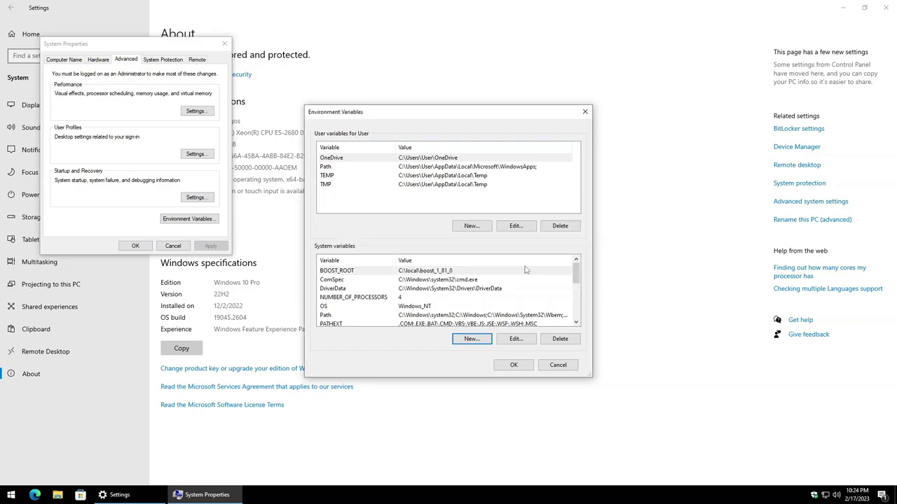
Step: Append C:\Program Files\MySQL\MySQL Server 5.7\bin to the system Path and confirm all dialogs
{"action": "left_click_drag", "start_coordinate": [577, 275], "coordinate": [578, 286]}
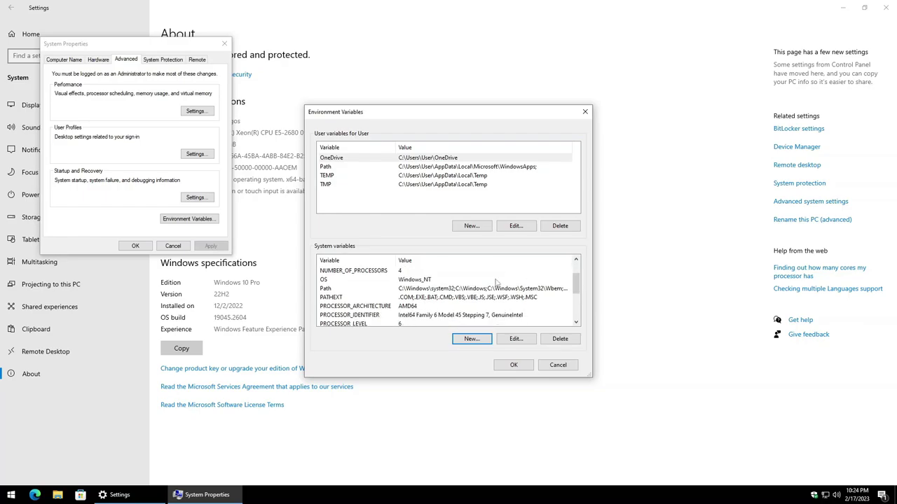
{"action": "left_click", "coordinate": [344, 290]}
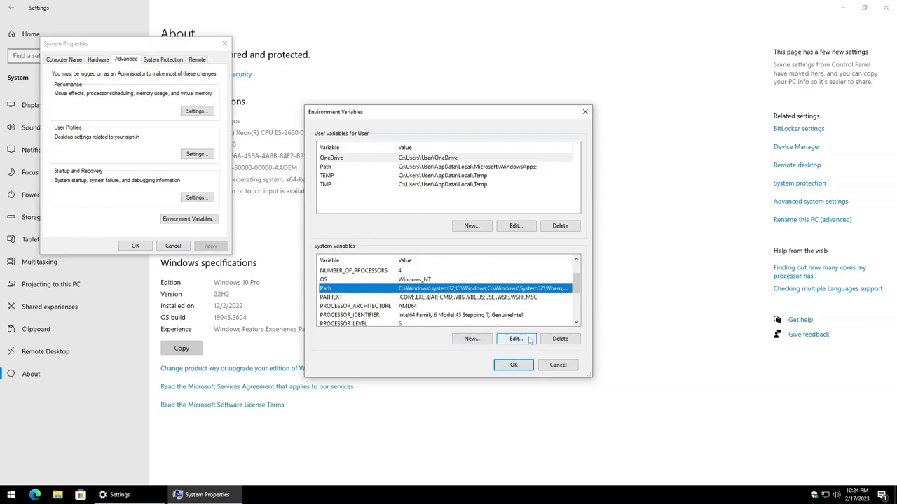
{"action": "left_click", "coordinate": [515, 338]}
{"action": "left_click", "coordinate": [422, 250]}
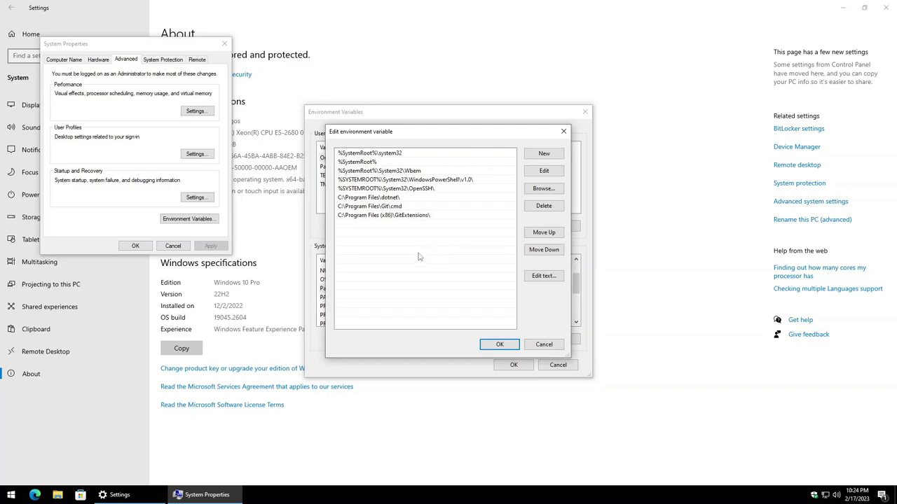
{"action": "left_click", "coordinate": [554, 155]}
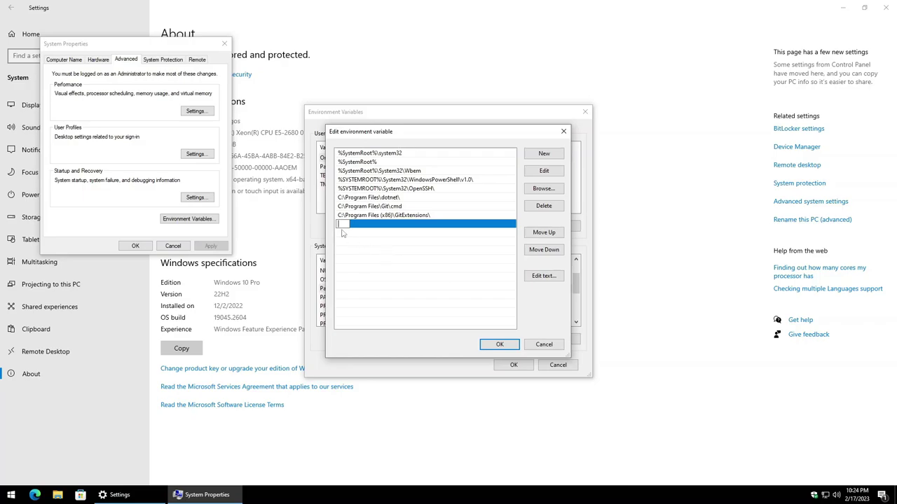
{"action": "type", "text": "C:\\Program Files\\MySQL\\MySQL Server 5.7\\bin"}
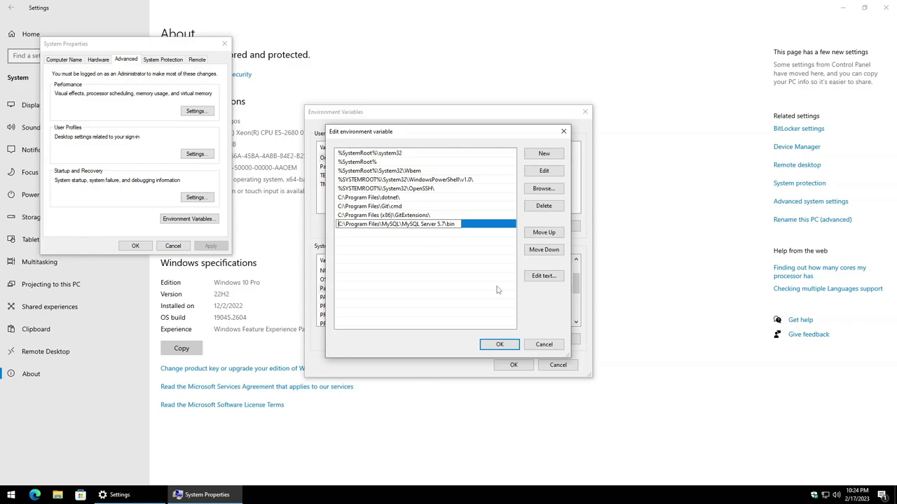
{"action": "left_click", "coordinate": [419, 267]}
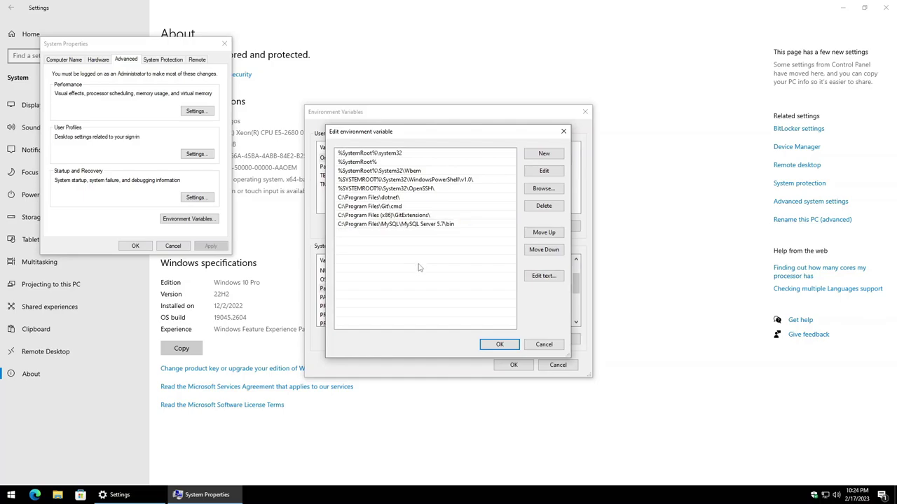
{"action": "left_click", "coordinate": [500, 344]}
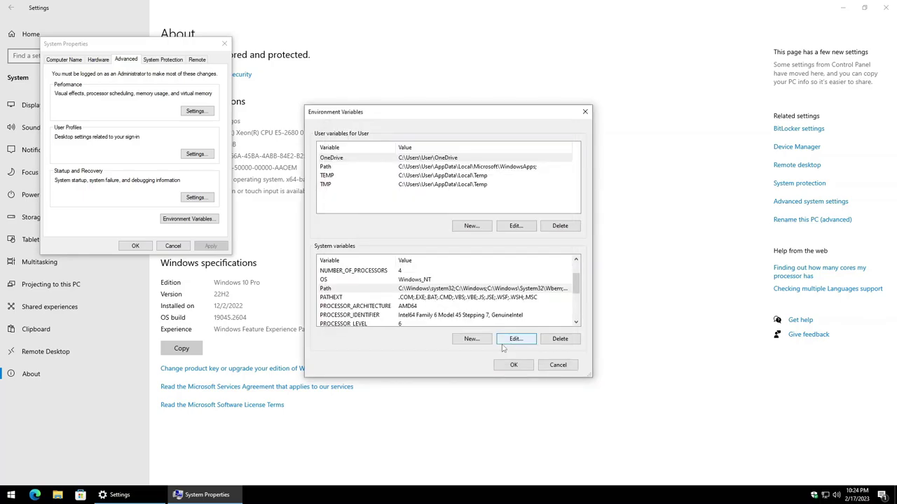
{"action": "left_click", "coordinate": [514, 365]}
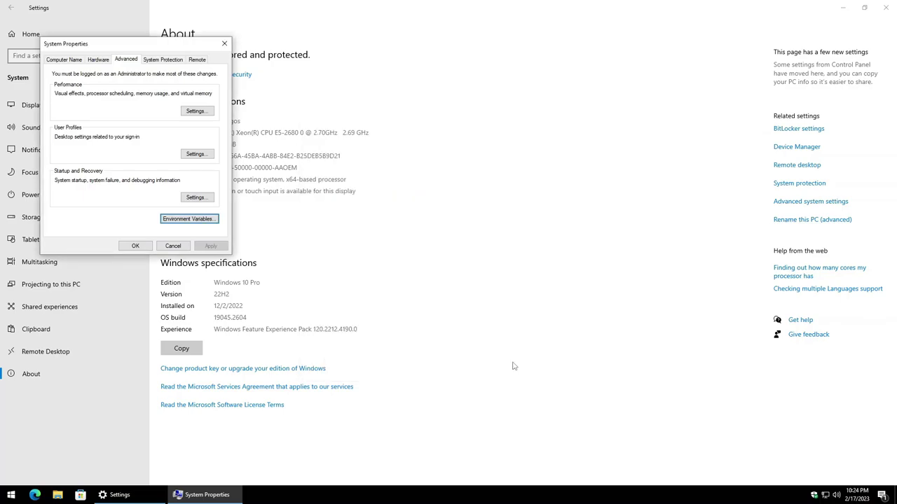
{"action": "left_click", "coordinate": [133, 246]}
Step: Close Settings and open Local Disk (C:) in File Explorer
{"action": "left_click", "coordinate": [881, 10]}
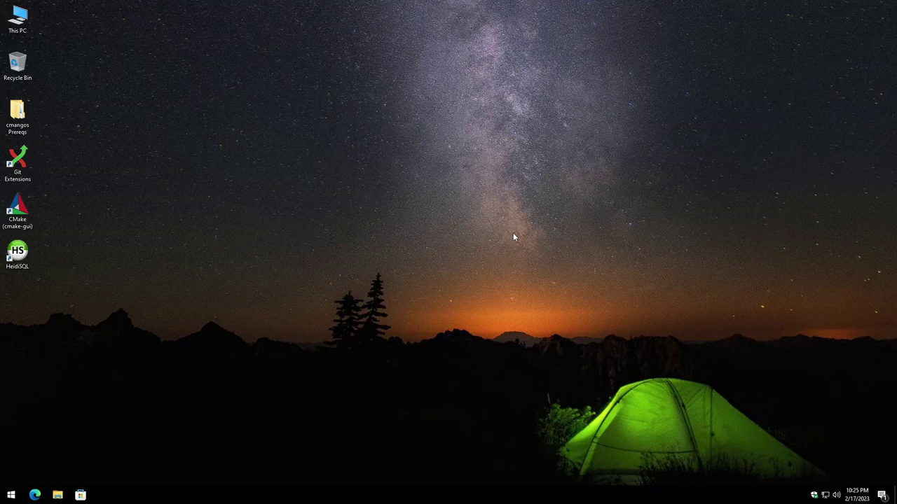
{"action": "key", "text": "super"}
{"action": "key", "text": "super"}
{"action": "left_click", "coordinate": [63, 499]}
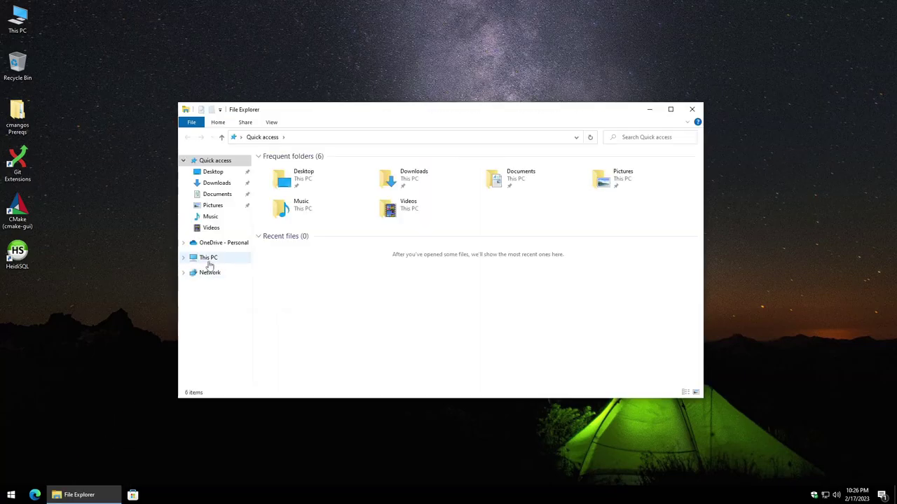
{"action": "left_click", "coordinate": [209, 258]}
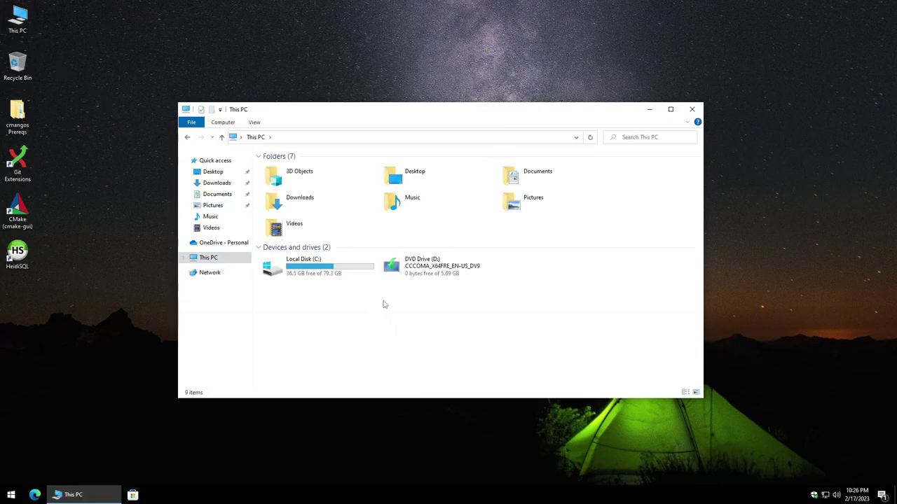
{"action": "left_click", "coordinate": [302, 273]}
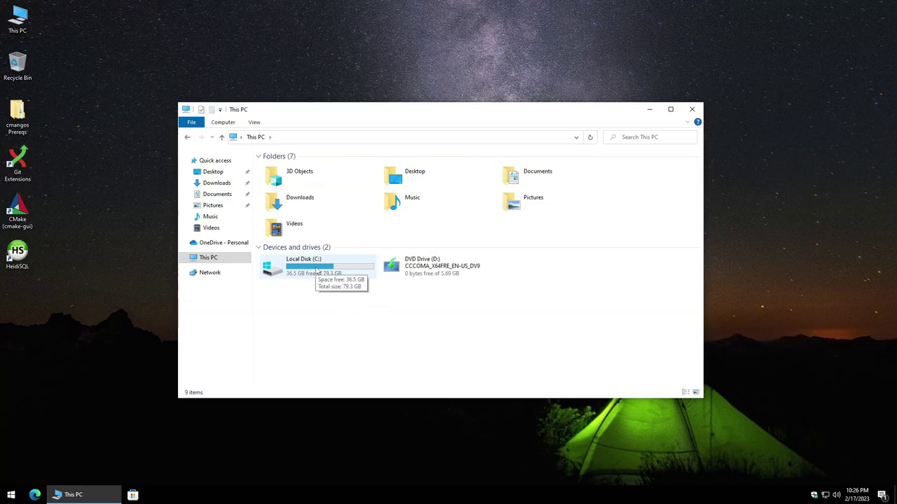
{"action": "double_click", "coordinate": [316, 272]}
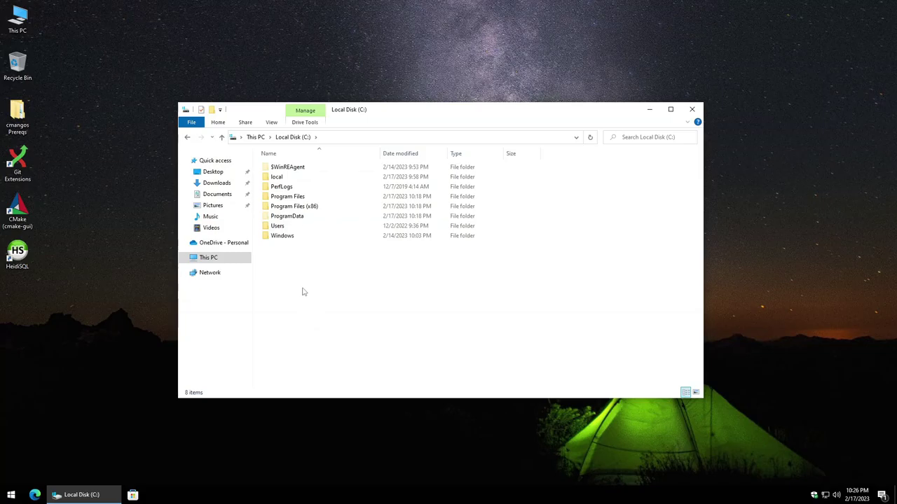
Step: Create a new folder named mangos at the root of C:
{"action": "right_click", "coordinate": [303, 291]}
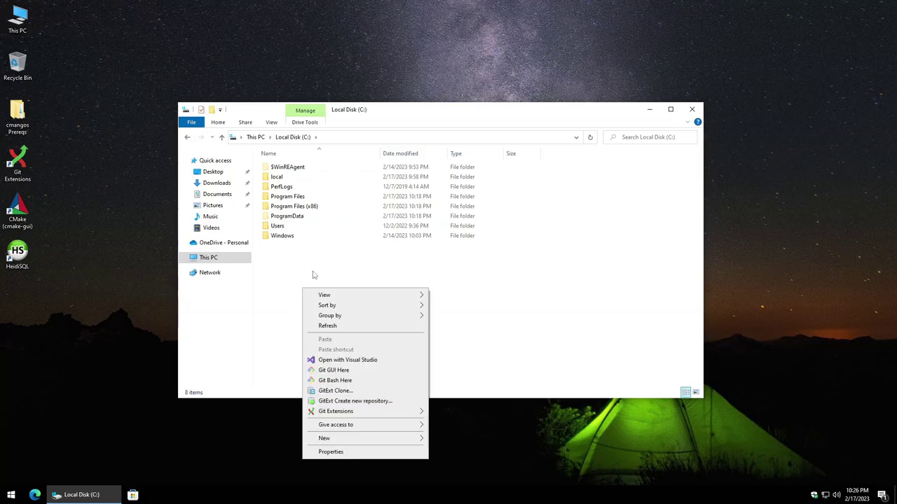
{"action": "mouse_move", "coordinate": [394, 440]}
{"action": "left_click", "coordinate": [449, 440]}
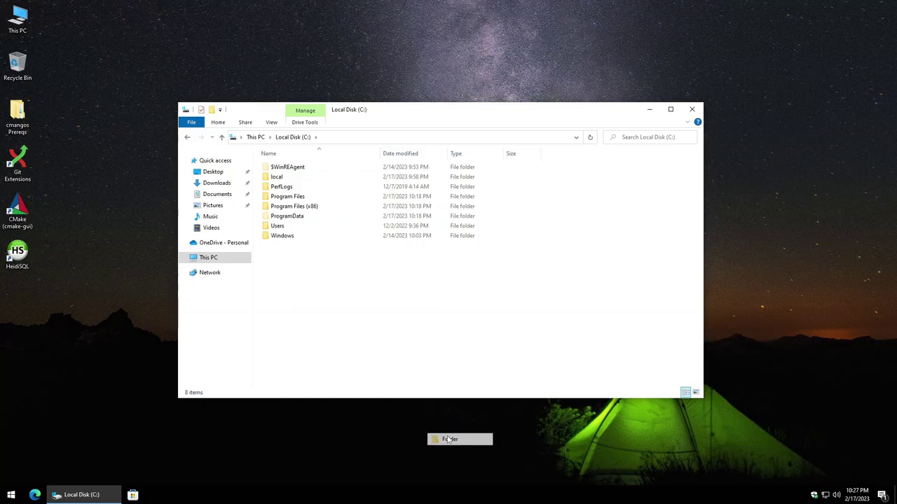
{"action": "type", "text": "mangos"}
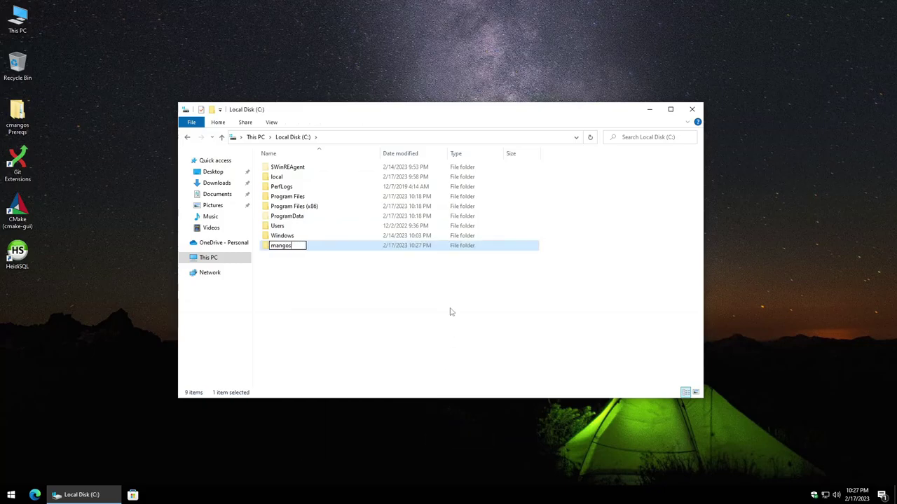
{"action": "key", "text": "Return"}
{"action": "left_click", "coordinate": [451, 312]}
{"action": "left_click", "coordinate": [305, 249]}
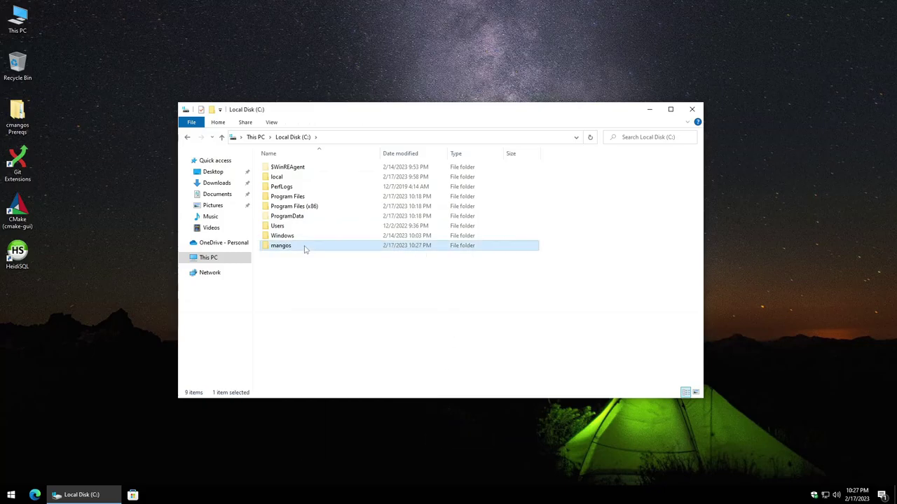
Step: Start a Git Extensions clone on the mangos folder, dismissing the language and settings prompts
{"action": "right_click", "coordinate": [305, 249]}
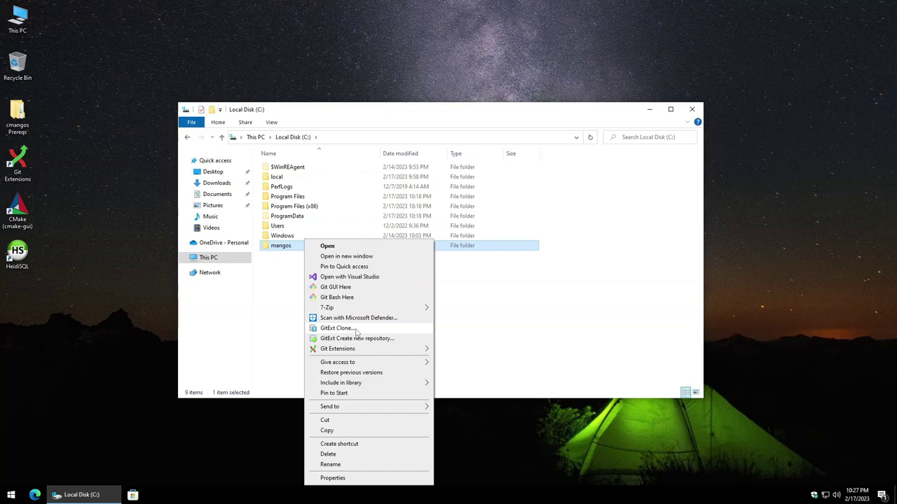
{"action": "left_click", "coordinate": [337, 328]}
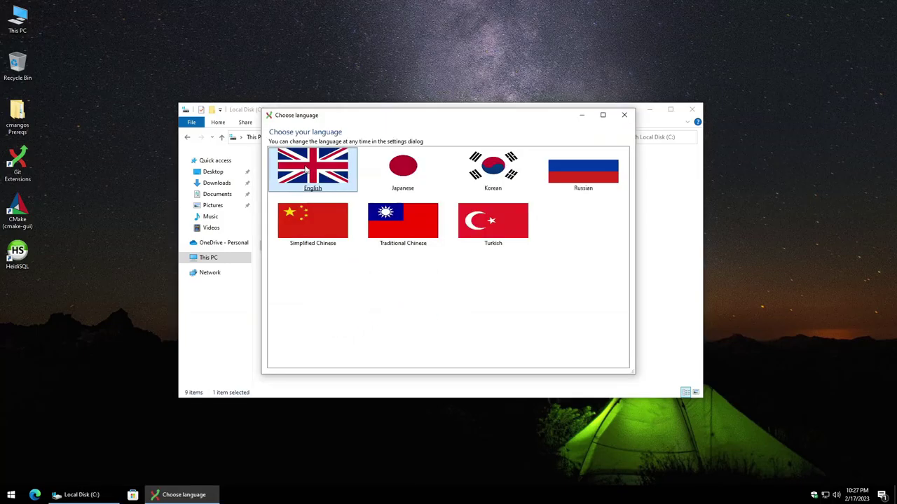
{"action": "key", "text": "Escape"}
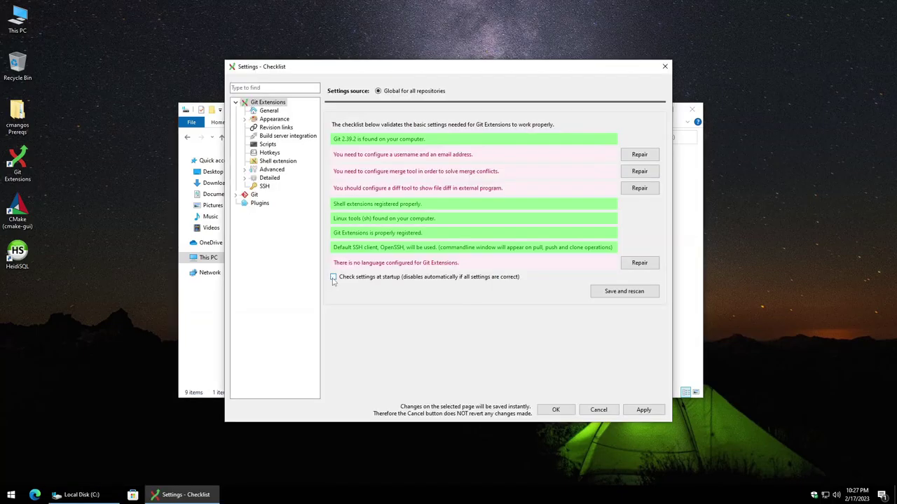
{"action": "left_click", "coordinate": [642, 411]}
{"action": "left_click", "coordinate": [565, 413]}
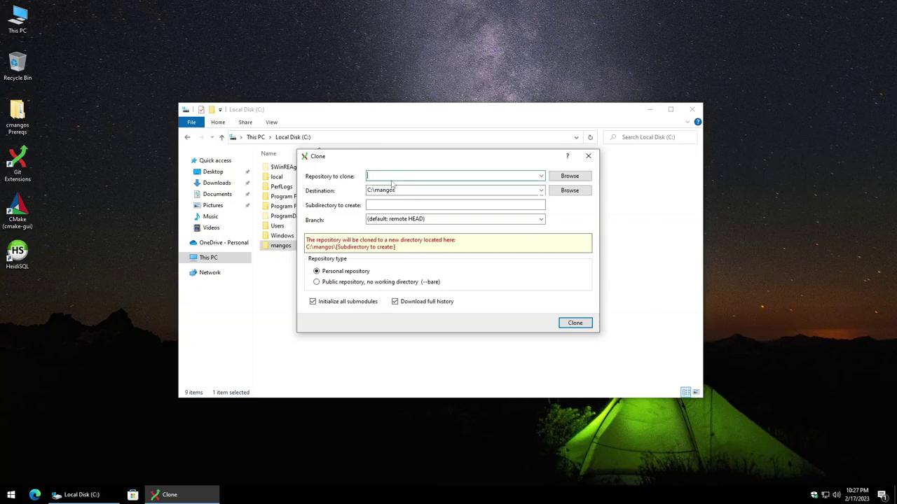
{"action": "type", "text": "https://github.com/cmangos/mangos-tbc.git"}
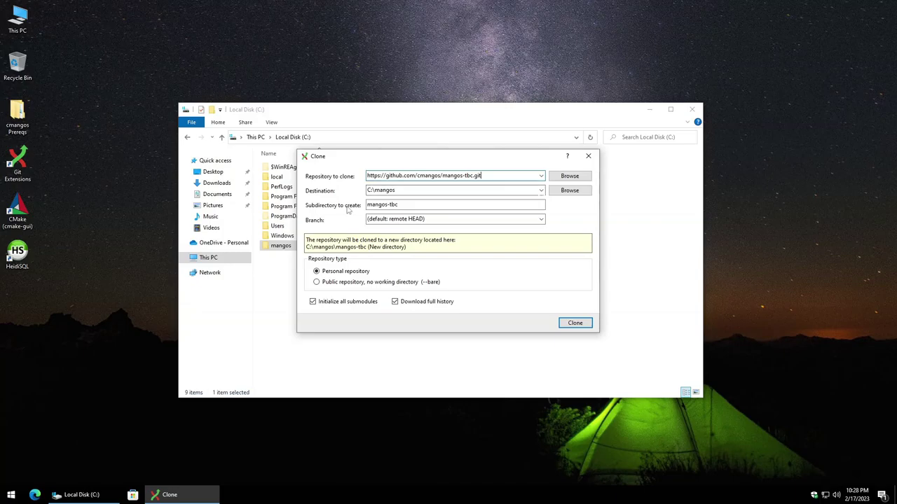
{"action": "left_click", "coordinate": [382, 205]}
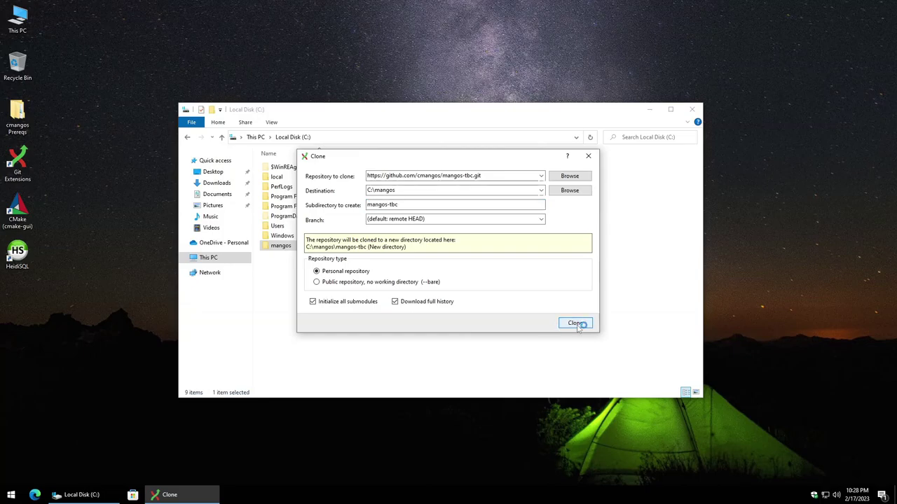
{"action": "left_click", "coordinate": [575, 325]}
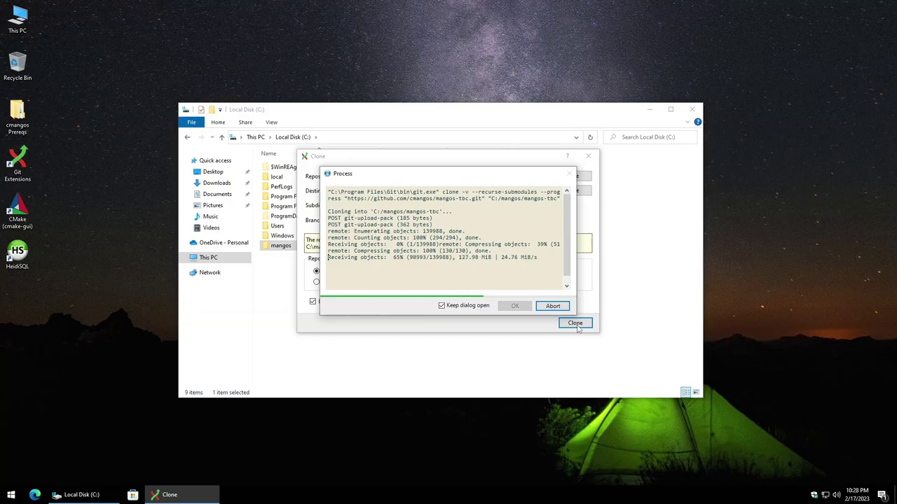
Step: Close the finished clone and start another Git Extensions clone on the mangos folder
{"action": "left_click", "coordinate": [517, 307]}
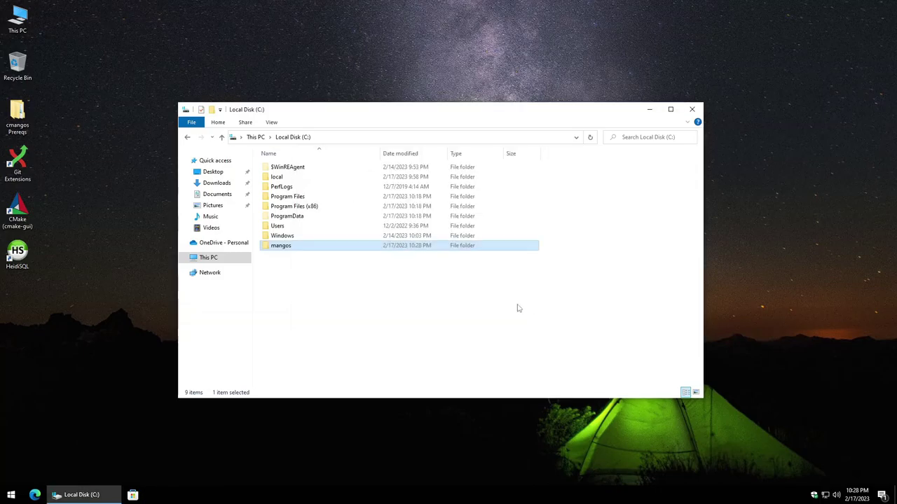
{"action": "left_click", "coordinate": [508, 341]}
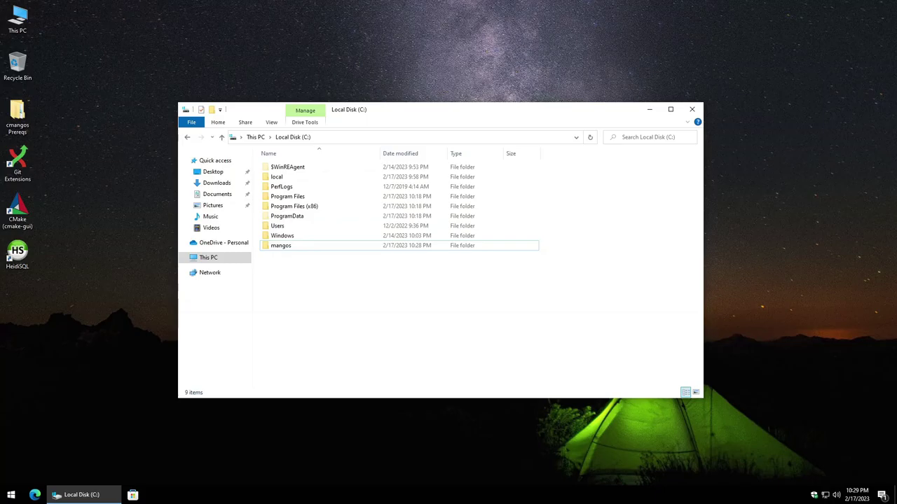
{"action": "left_click", "coordinate": [315, 247]}
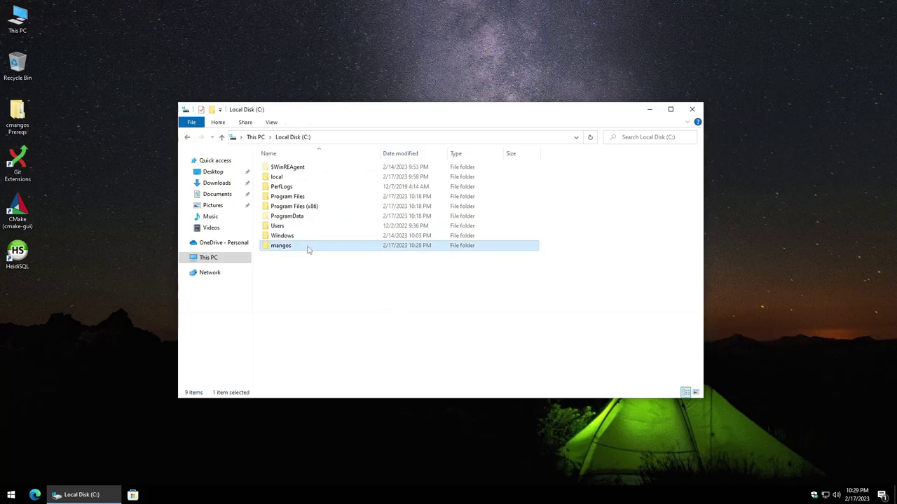
{"action": "right_click", "coordinate": [308, 250]}
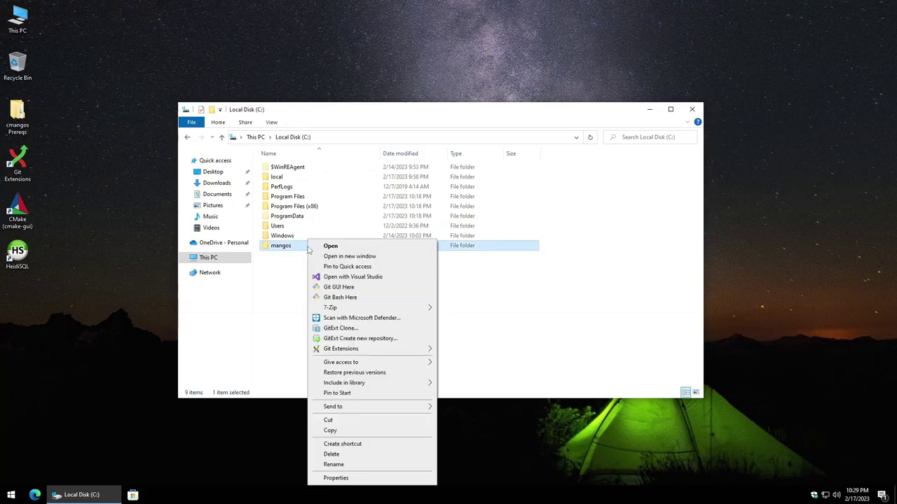
{"action": "left_click", "coordinate": [348, 329]}
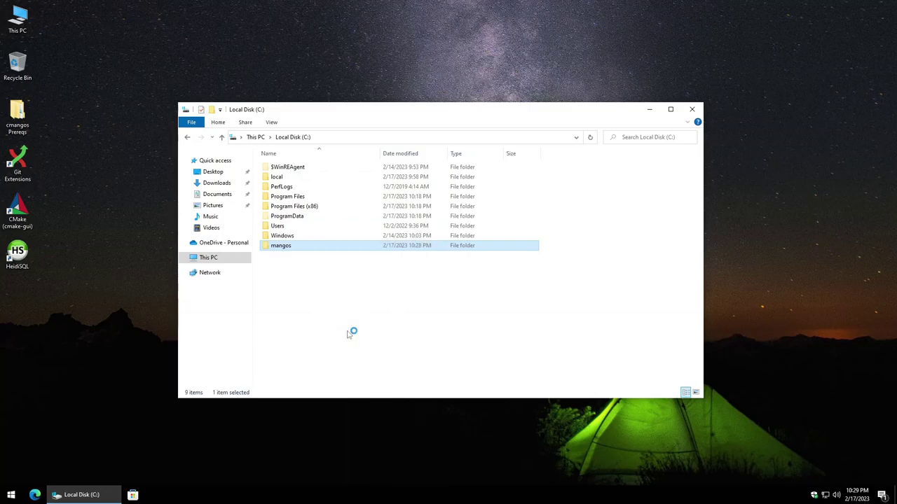
{"action": "left_click", "coordinate": [321, 210]}
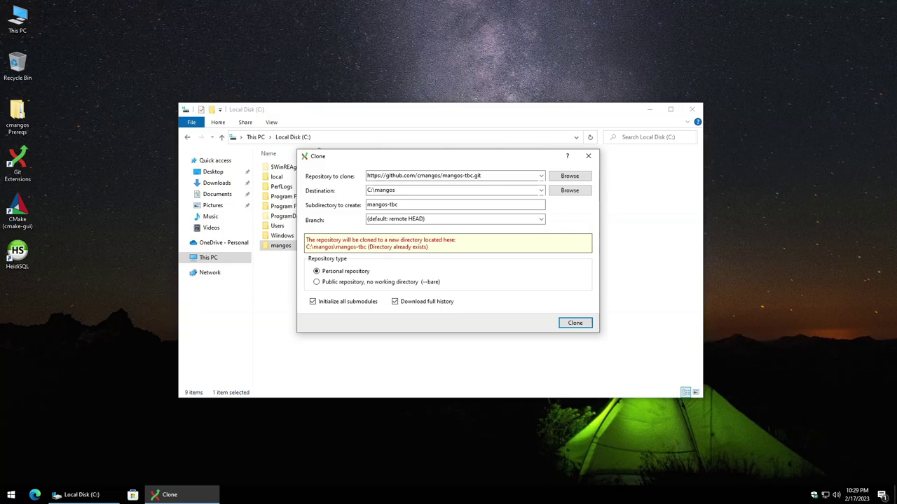
{"action": "triple_click", "coordinate": [492, 180]}
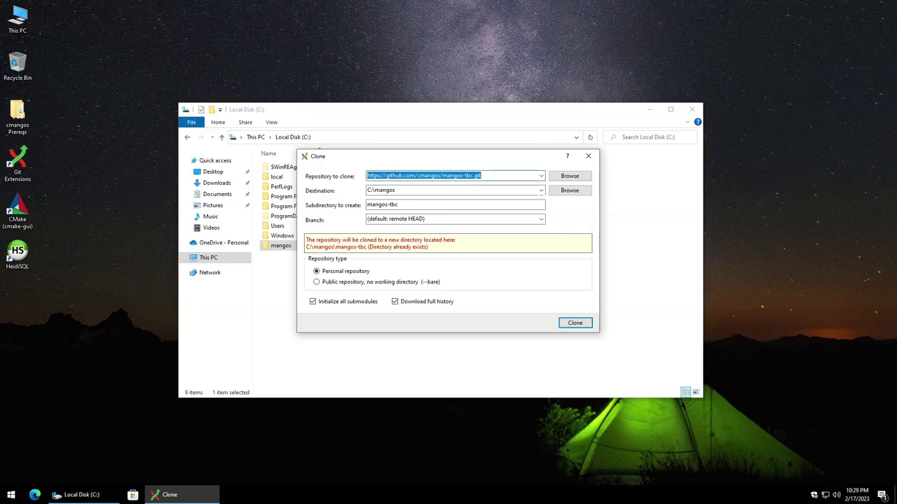
{"action": "type", "text": "https://github.com/cmangos/tbc-db.git"}
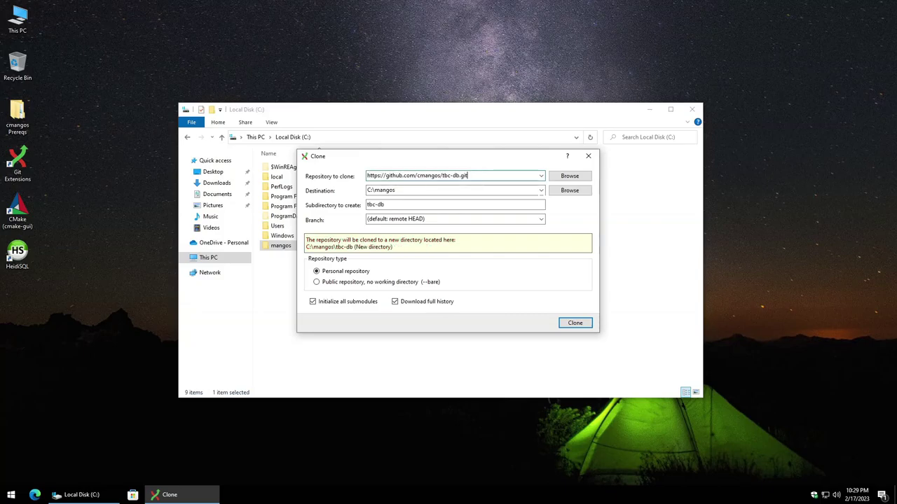
{"action": "key", "text": "Tab"}
{"action": "key", "text": "Tab"}
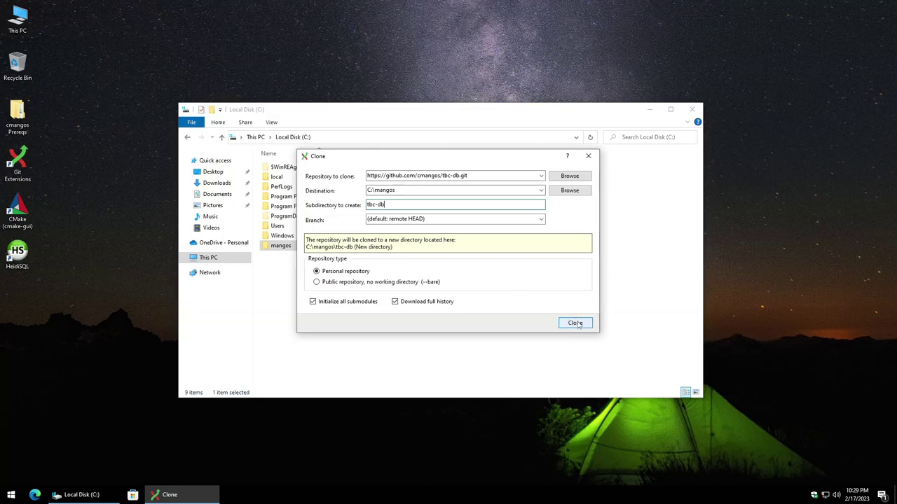
{"action": "left_click", "coordinate": [574, 323]}
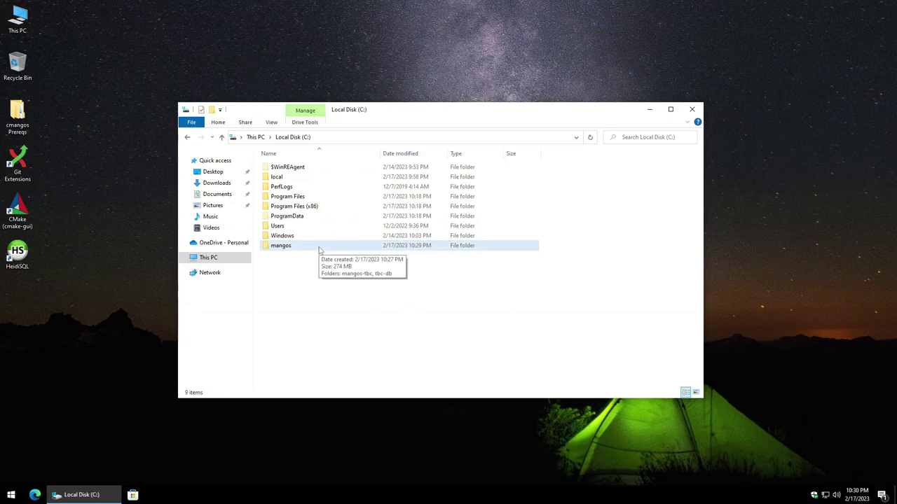
Step: Create a new folder named run inside C:\mangos
{"action": "double_click", "coordinate": [319, 247]}
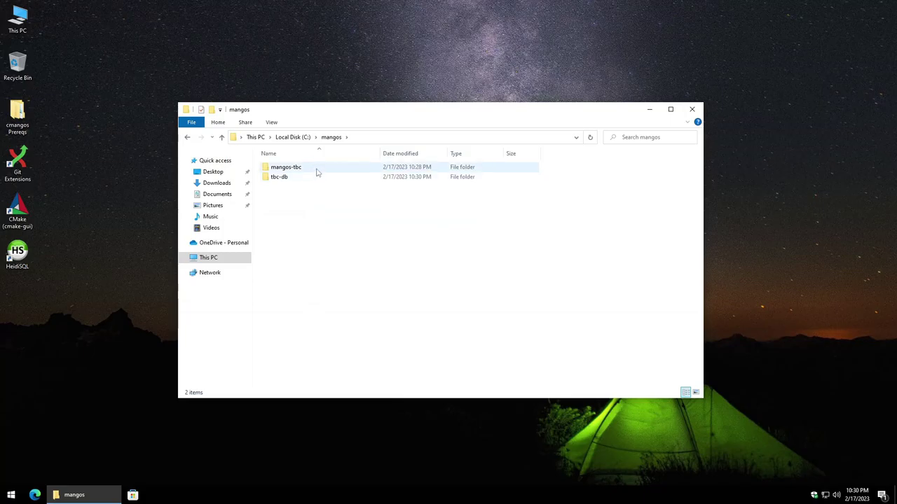
{"action": "left_click", "coordinate": [316, 172]}
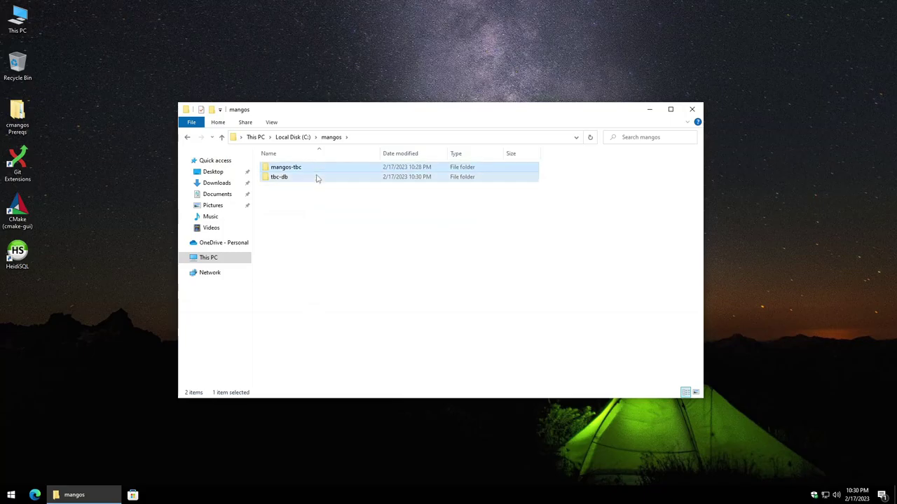
{"action": "left_click", "coordinate": [316, 178]}
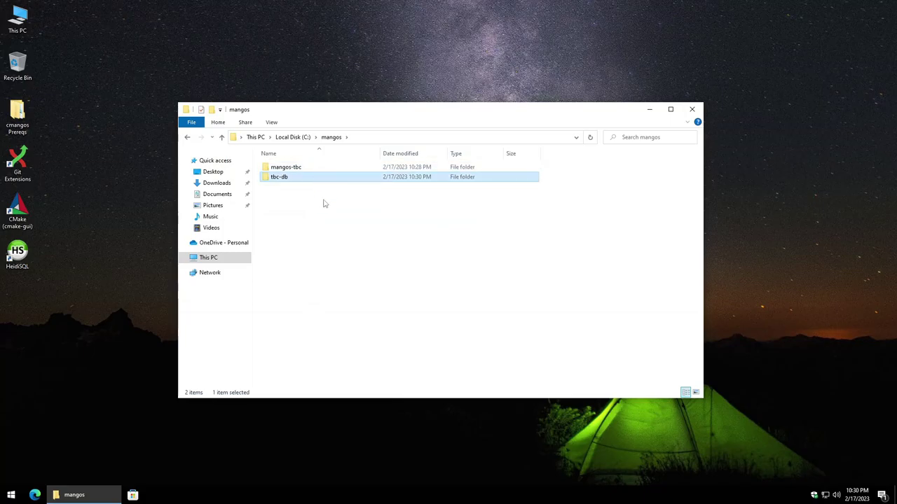
{"action": "left_click", "coordinate": [331, 222]}
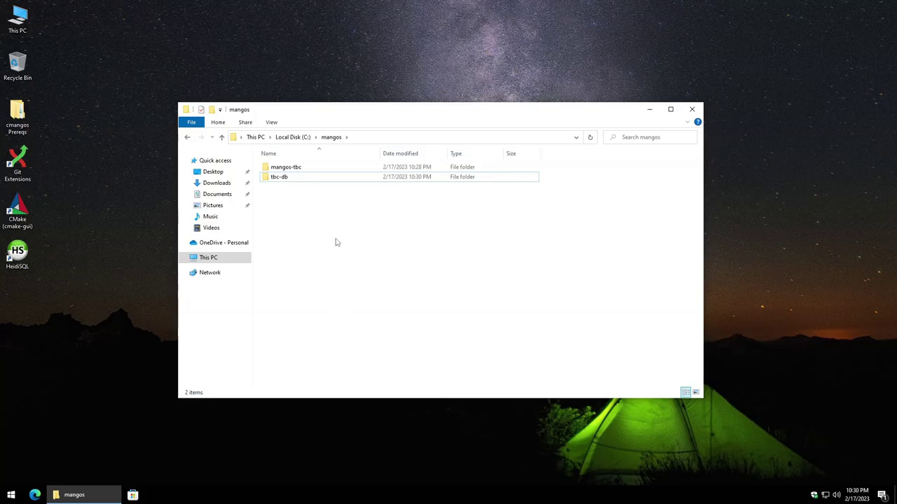
{"action": "right_click", "coordinate": [336, 239]}
{"action": "mouse_move", "coordinate": [378, 413]}
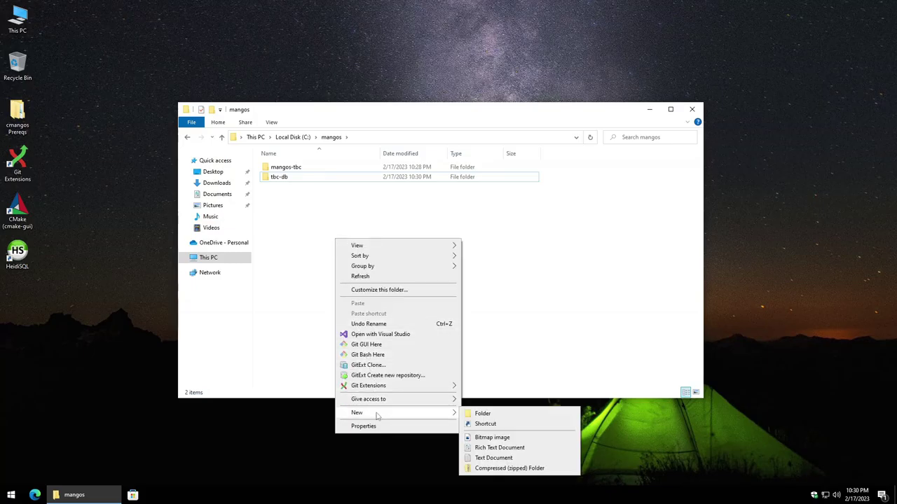
{"action": "left_click", "coordinate": [504, 413]}
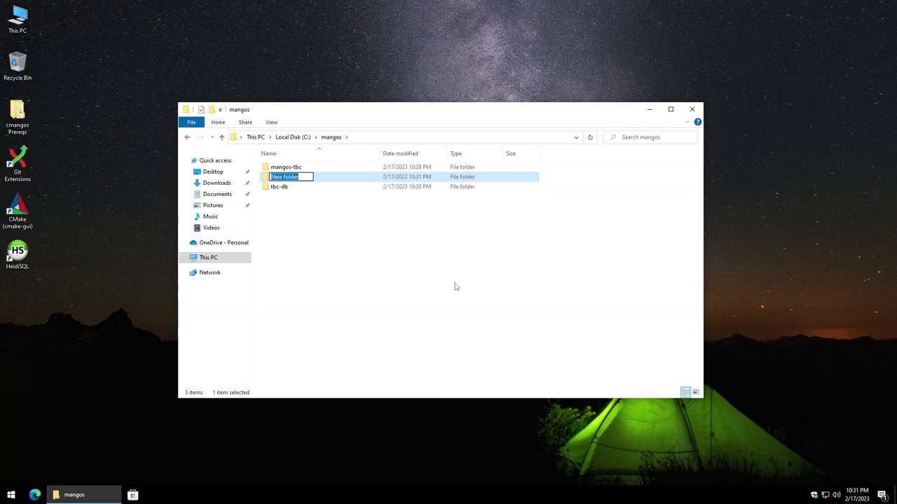
{"action": "type", "text": "run"}
{"action": "left_click", "coordinate": [469, 277]}
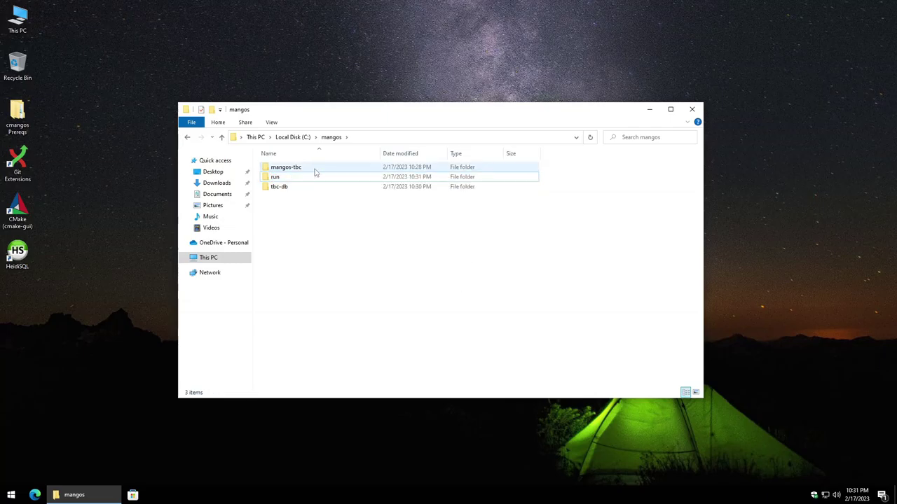
Step: Create a bin folder inside mangos-tbc, with a buildir subfolder inside bin
{"action": "double_click", "coordinate": [315, 170]}
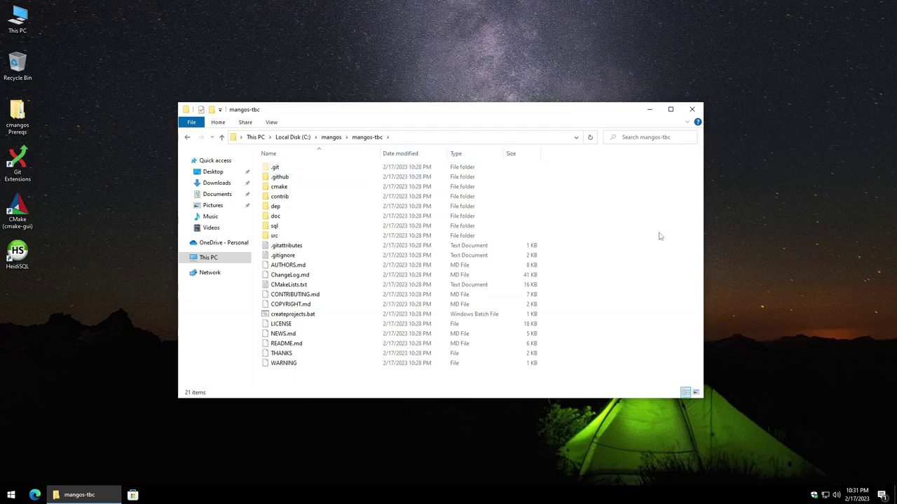
{"action": "right_click", "coordinate": [612, 235]}
{"action": "mouse_move", "coordinate": [657, 409]}
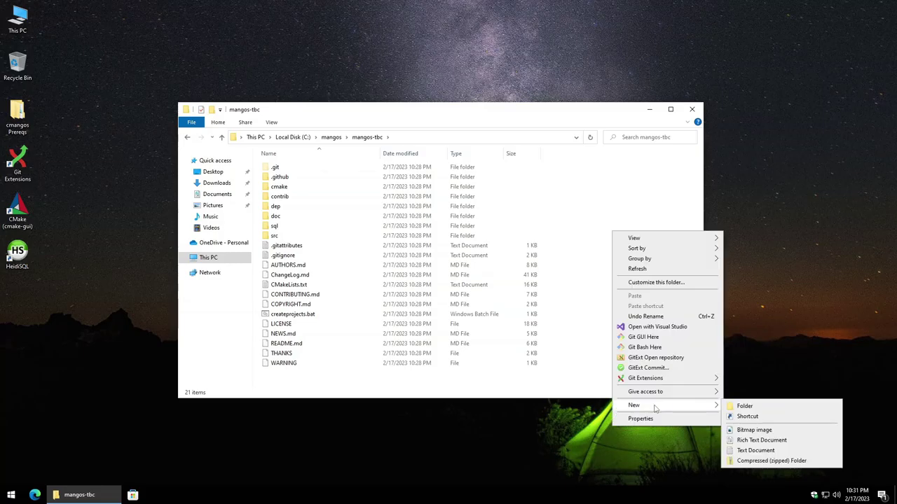
{"action": "left_click", "coordinate": [728, 407]}
{"action": "type", "text": "bin"}
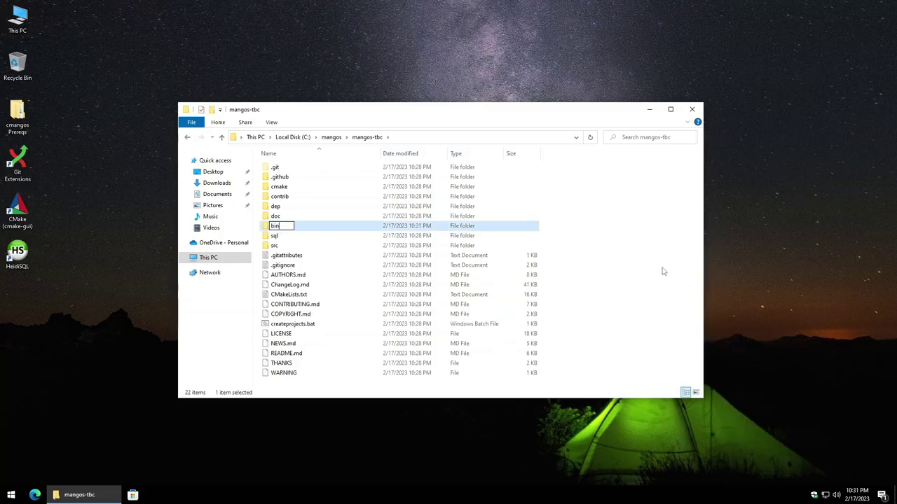
{"action": "key", "text": "Return"}
{"action": "key", "text": "Return"}
{"action": "right_click", "coordinate": [359, 234]}
{"action": "mouse_move", "coordinate": [389, 407]}
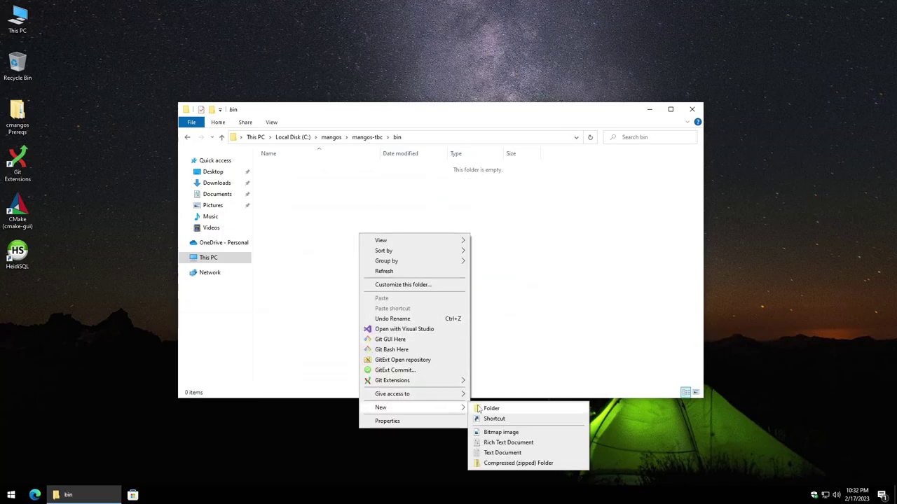
{"action": "left_click", "coordinate": [490, 408]}
{"action": "type", "text": "build"}
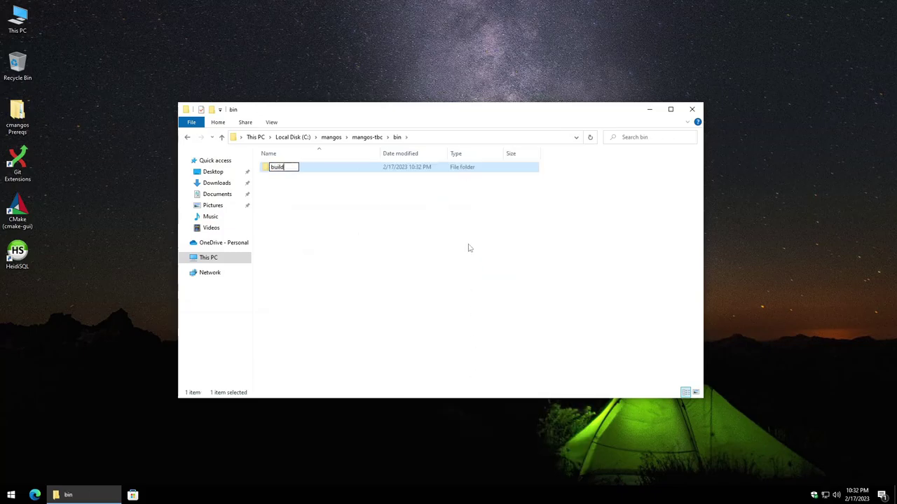
{"action": "type", "text": "in"}
{"action": "left_click", "coordinate": [440, 241]}
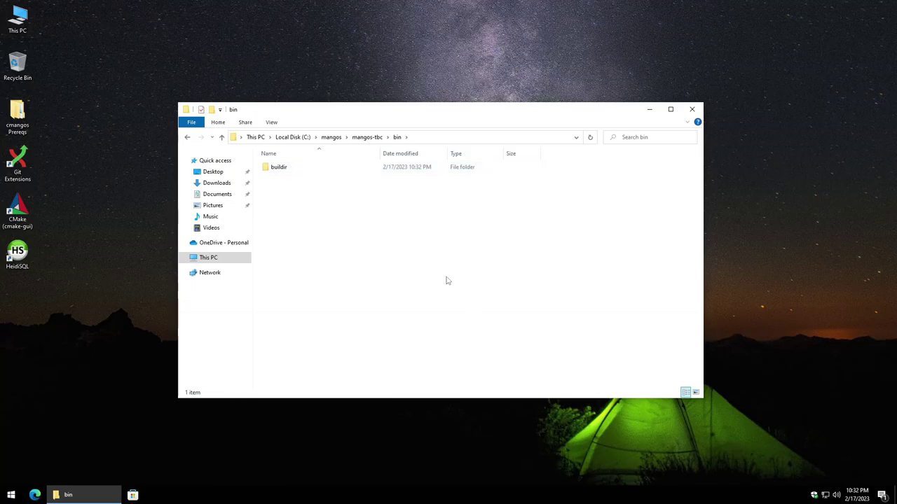
Step: Launch cmake-gui and set the source folder to C:\mangos\mangos-tbc
{"action": "double_click", "coordinate": [19, 217]}
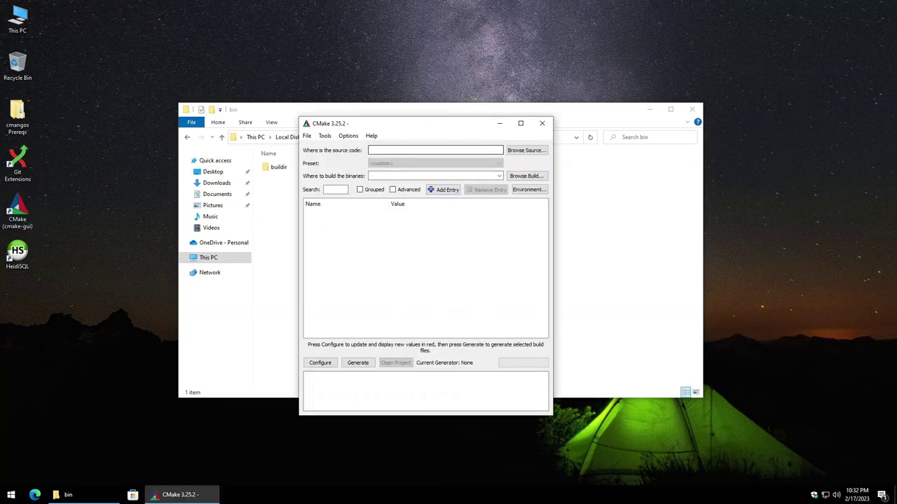
{"action": "left_click", "coordinate": [535, 152]}
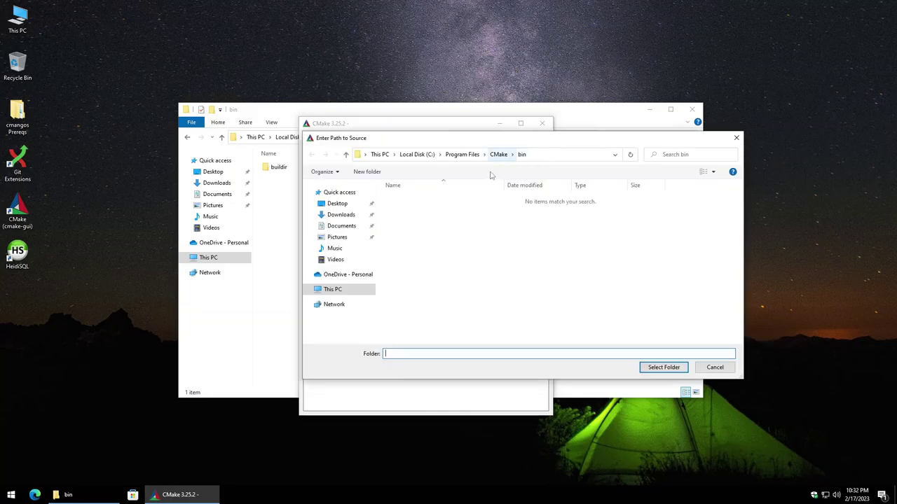
{"action": "left_click", "coordinate": [335, 289]}
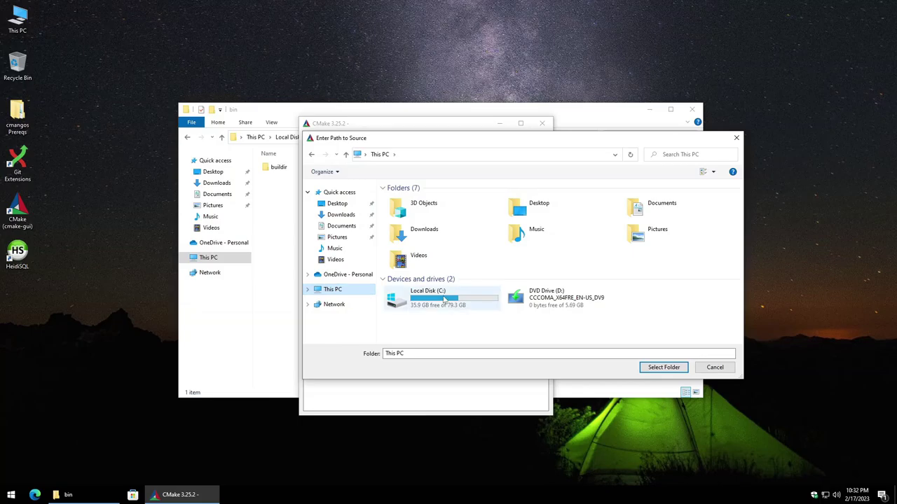
{"action": "double_click", "coordinate": [442, 300]}
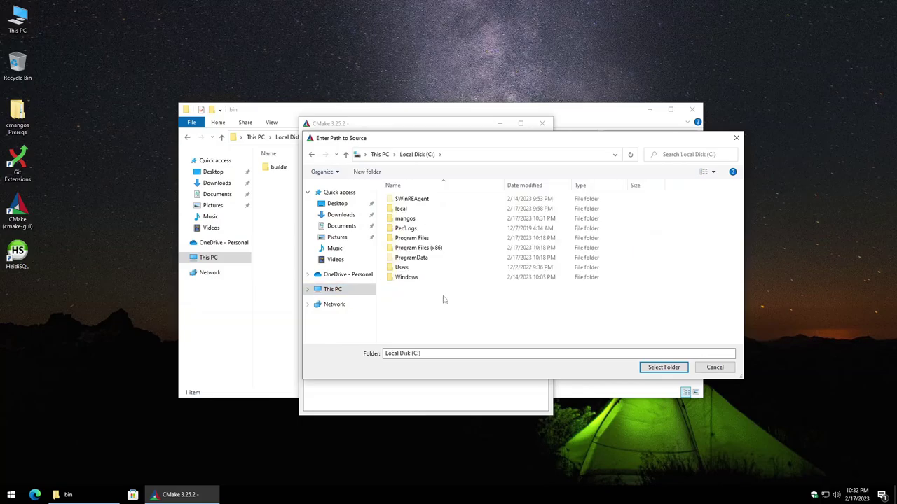
{"action": "double_click", "coordinate": [429, 218]}
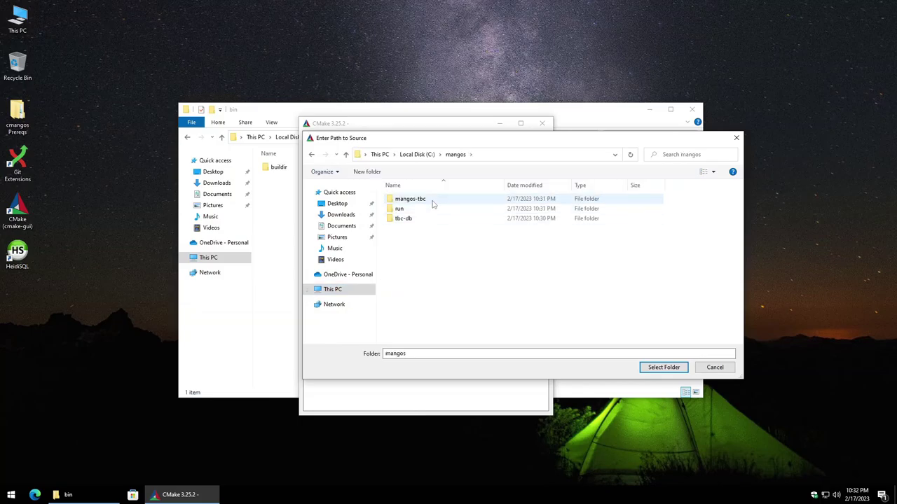
{"action": "double_click", "coordinate": [433, 203]}
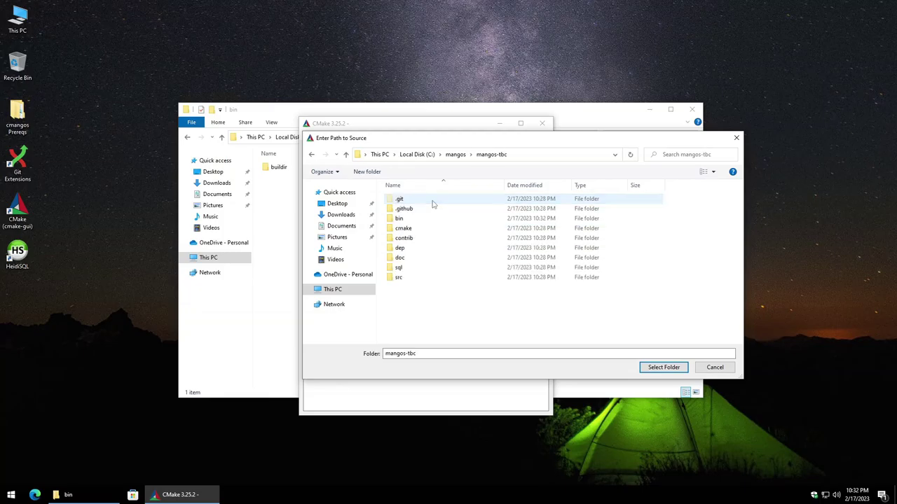
{"action": "left_click", "coordinate": [662, 370]}
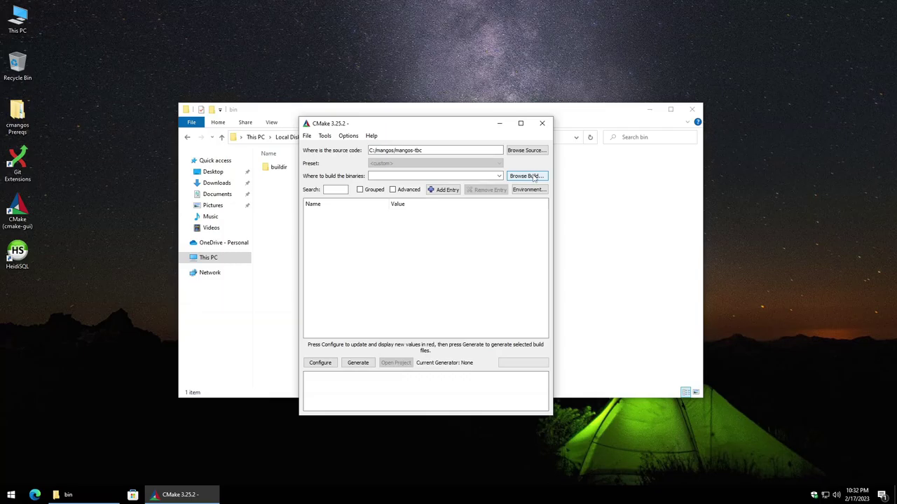
Step: Set the build folder to C:\mangos\mangos-tbc\bin\buildir
{"action": "left_click", "coordinate": [533, 177]}
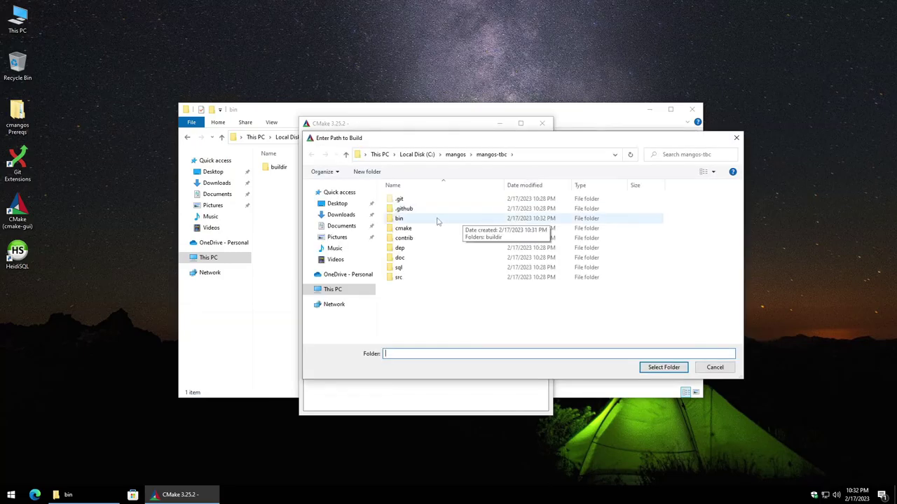
{"action": "double_click", "coordinate": [437, 220]}
{"action": "double_click", "coordinate": [440, 201]}
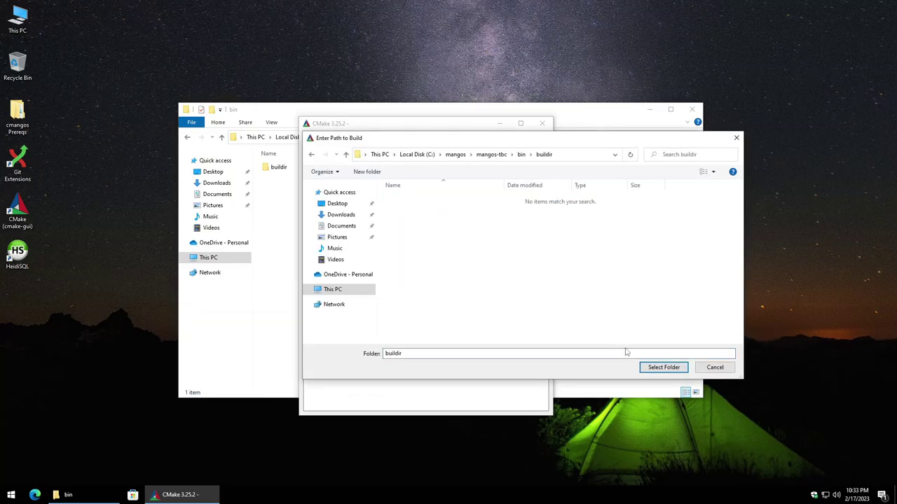
{"action": "left_click", "coordinate": [662, 367]}
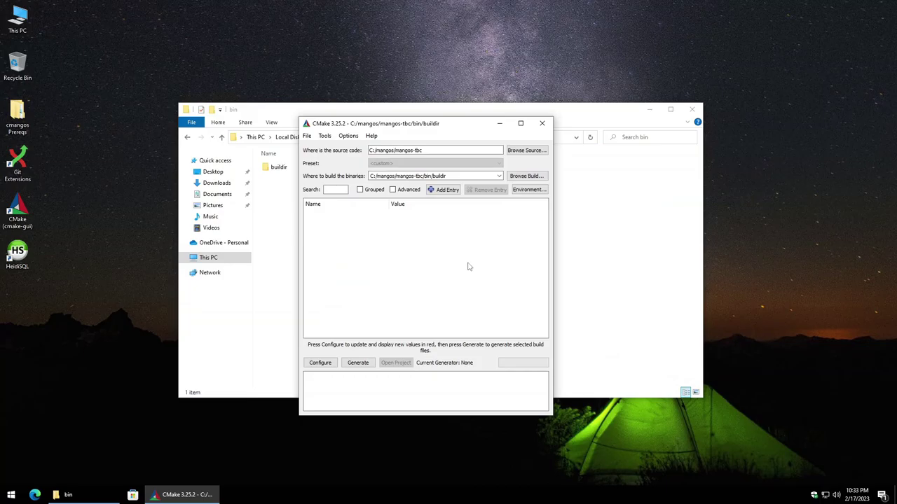
Step: Configure the project with the Visual Studio 17 2022 generator and enlarge the window
{"action": "left_click", "coordinate": [323, 368]}
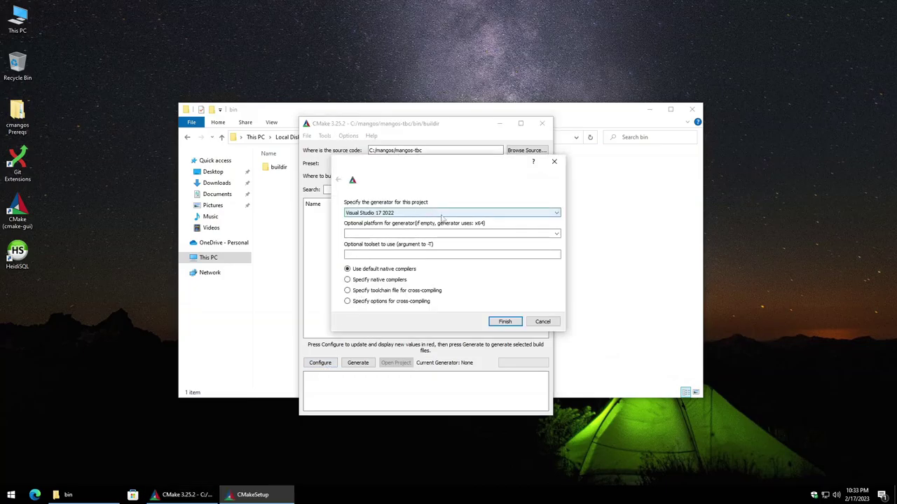
{"action": "left_click", "coordinate": [507, 323]}
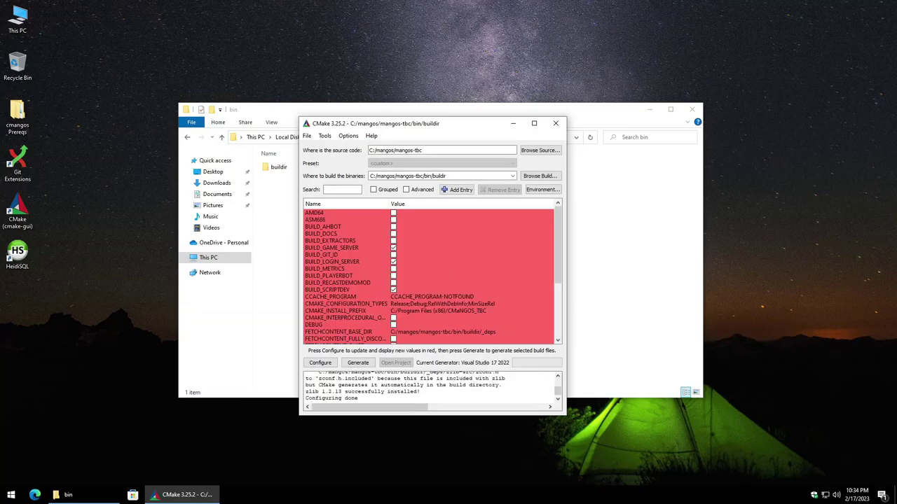
{"action": "left_click_drag", "start_coordinate": [473, 375], "coordinate": [473, 323]}
{"action": "mouse_move", "coordinate": [558, 394]}
{"action": "left_mouse_down"}
{"action": "mouse_move", "coordinate": [559, 338]}
{"action": "mouse_move", "coordinate": [561, 398]}
{"action": "left_mouse_up"}
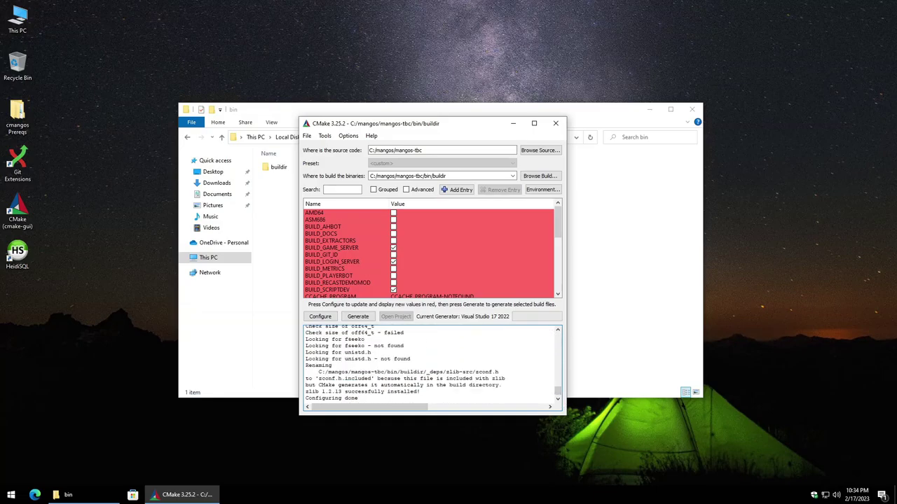
{"action": "left_click_drag", "start_coordinate": [481, 119], "coordinate": [482, 62]}
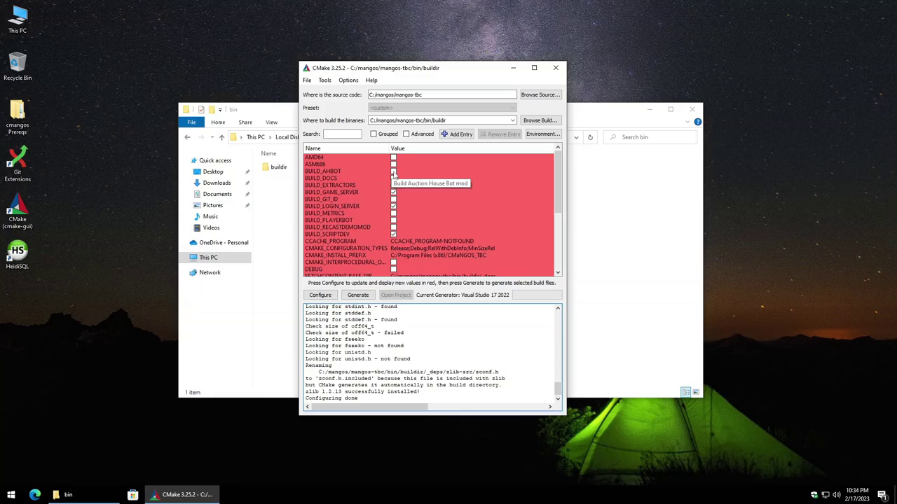
Step: Enable the BUILD_AHBOT and BUILD_PLAYERBOT options
{"action": "left_click", "coordinate": [393, 171]}
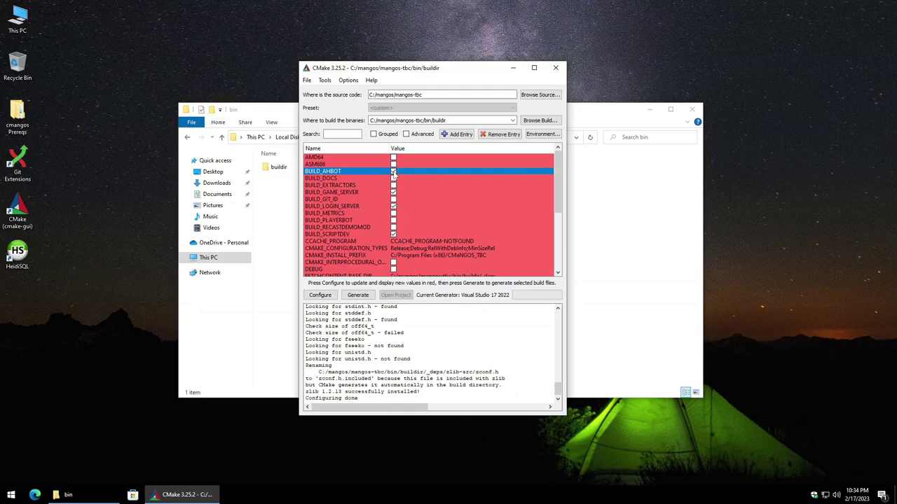
{"action": "left_click", "coordinate": [393, 221]}
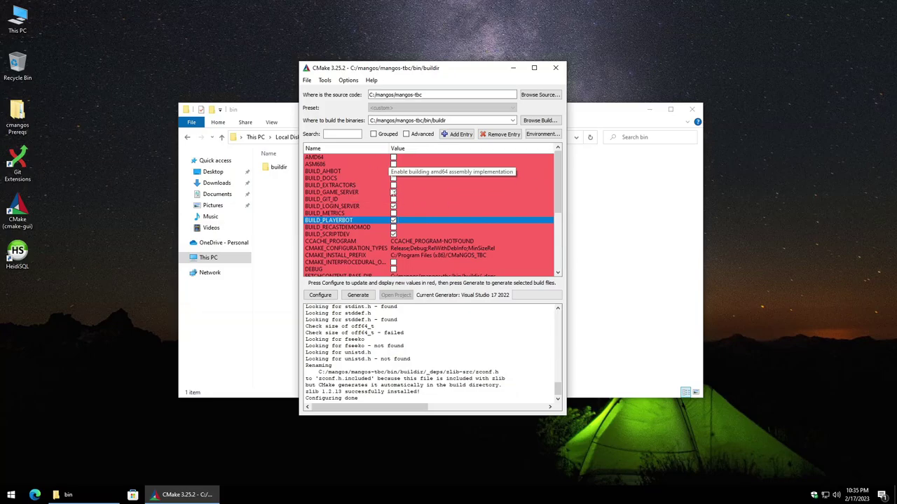
{"action": "mouse_move", "coordinate": [559, 188]}
{"action": "left_mouse_down"}
{"action": "mouse_move", "coordinate": [561, 248]}
{"action": "mouse_move", "coordinate": [552, 172]}
{"action": "left_mouse_up"}
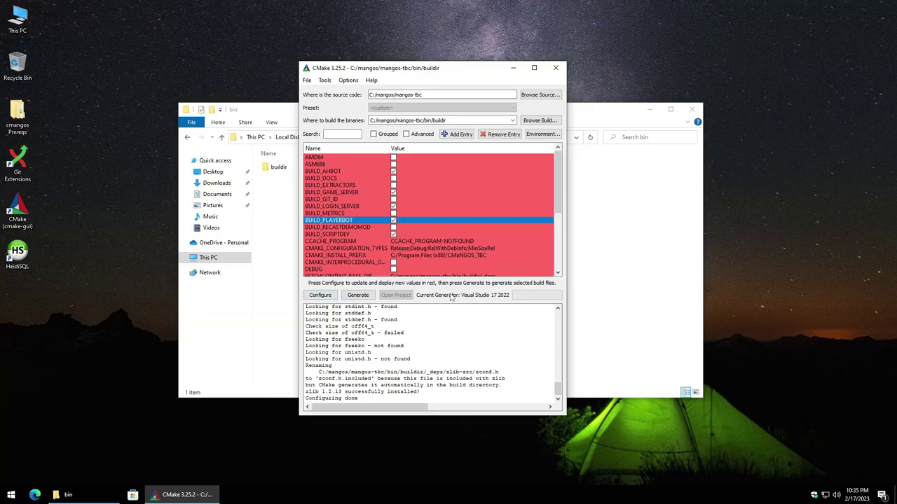
Step: Configure and generate the CMaNGOS TBC build, then open its solution in Visual Studio 2022 by default
{"action": "left_click", "coordinate": [317, 296]}
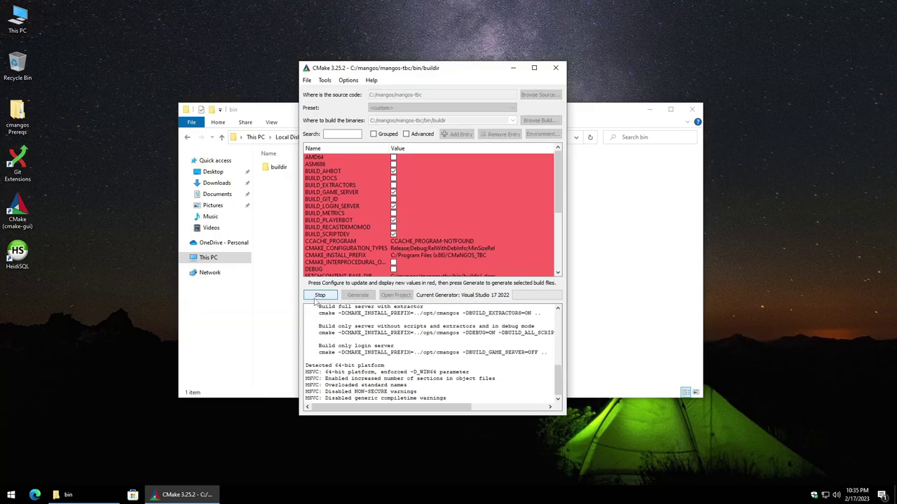
{"action": "left_click", "coordinate": [361, 295]}
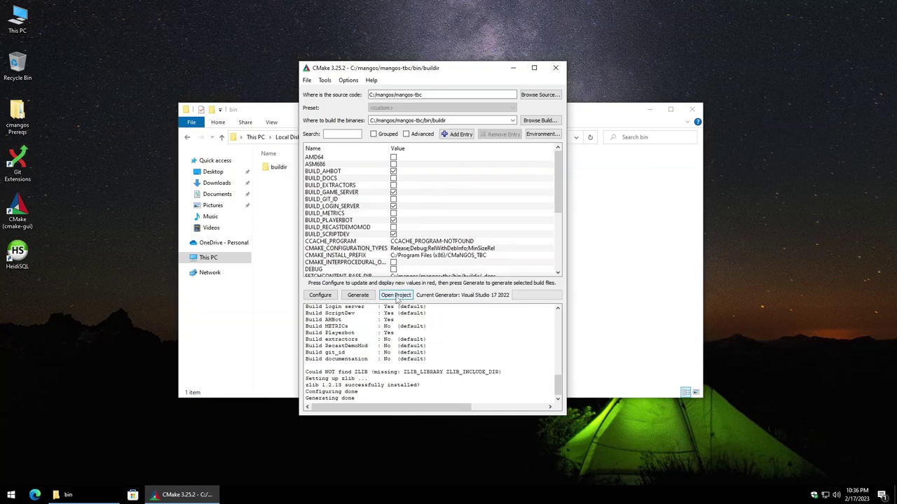
{"action": "left_click", "coordinate": [398, 298]}
{"action": "left_click", "coordinate": [387, 290]}
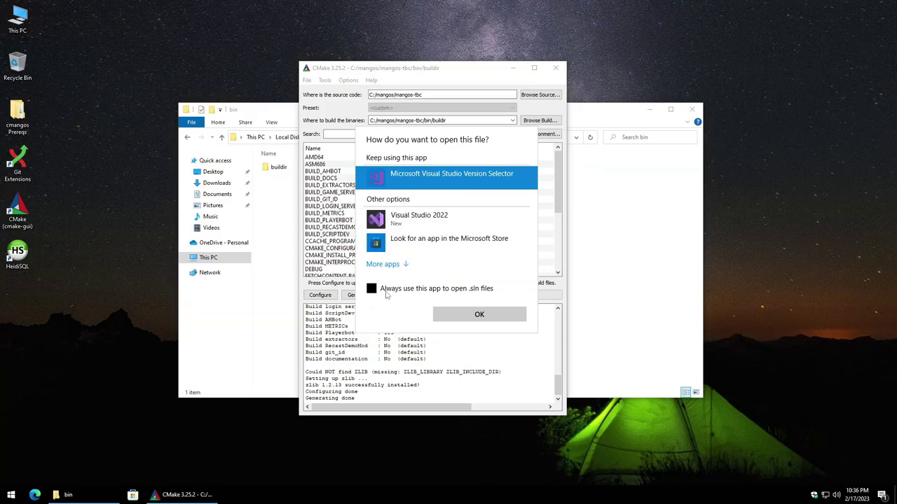
{"action": "left_click", "coordinate": [444, 222]}
Step: Open the solution in Visual Studio 2022 and switch the configuration to Release
{"action": "left_click", "coordinate": [475, 313]}
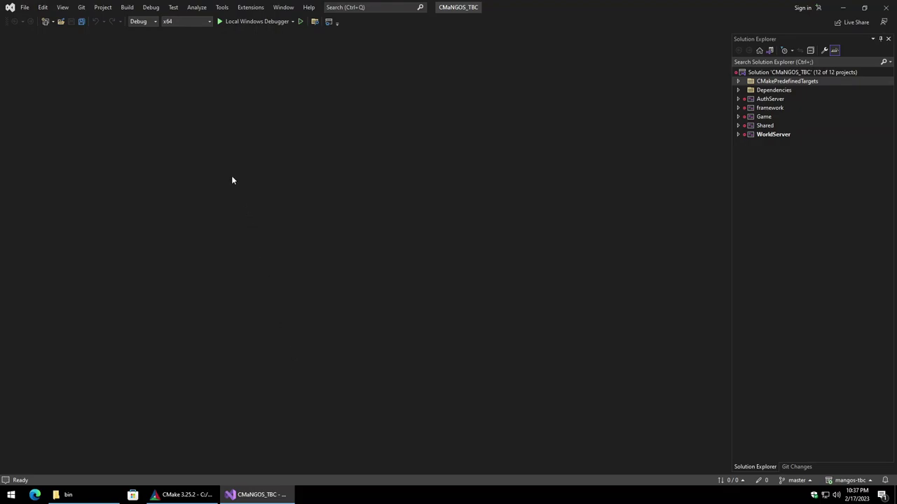
{"action": "left_click", "coordinate": [155, 22]}
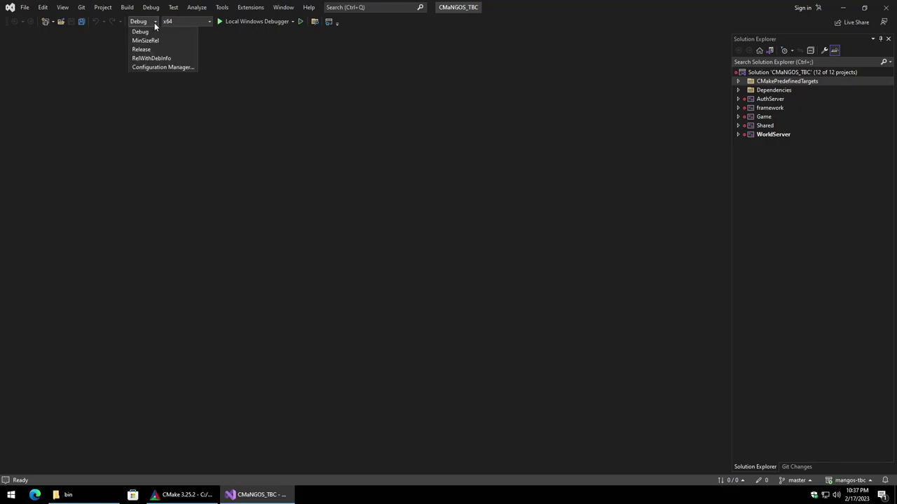
{"action": "left_click", "coordinate": [152, 50]}
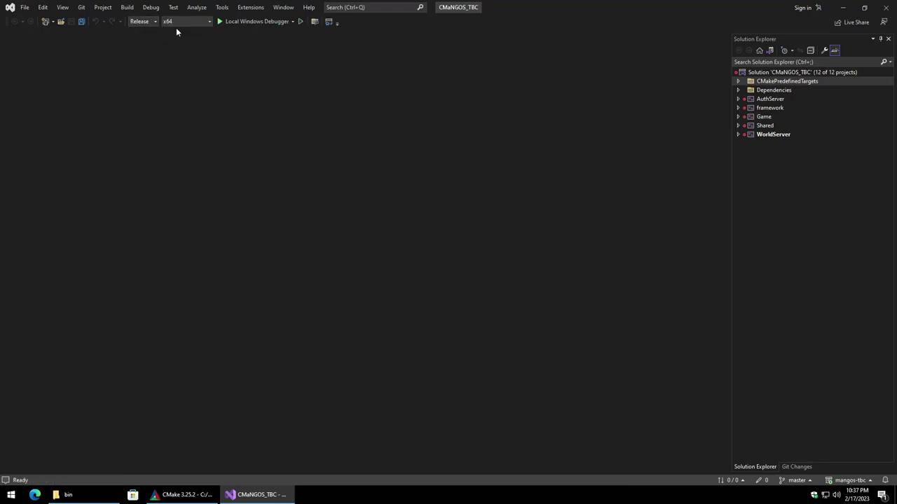
Step: Build the whole solution and highlight the result summary and elapsed build time
{"action": "left_click", "coordinate": [127, 8]}
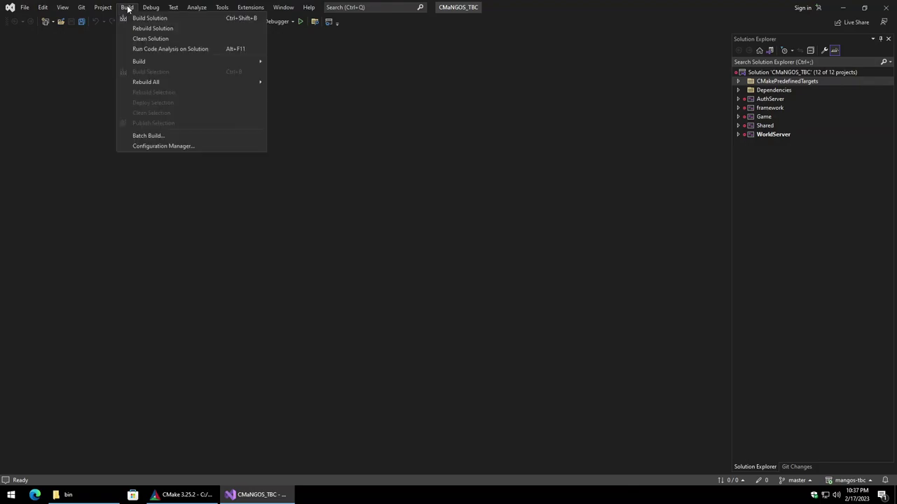
{"action": "left_click", "coordinate": [172, 18]}
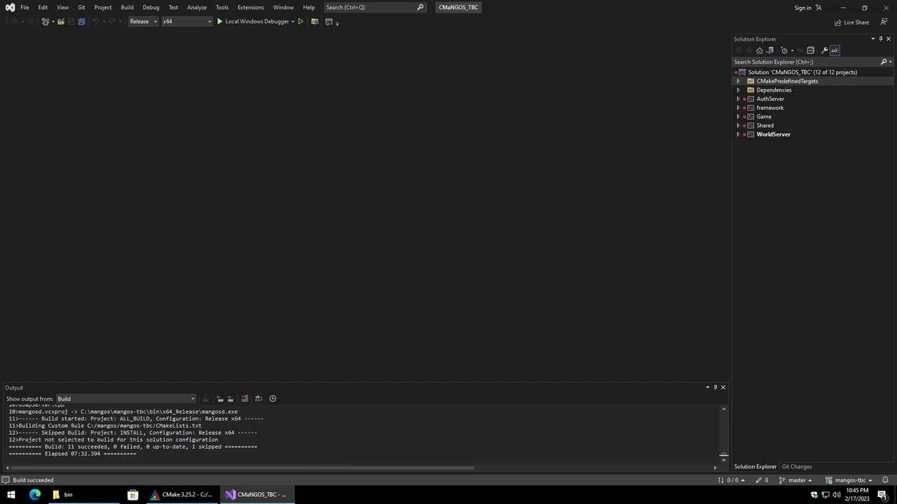
{"action": "left_click_drag", "start_coordinate": [45, 447], "coordinate": [221, 447]}
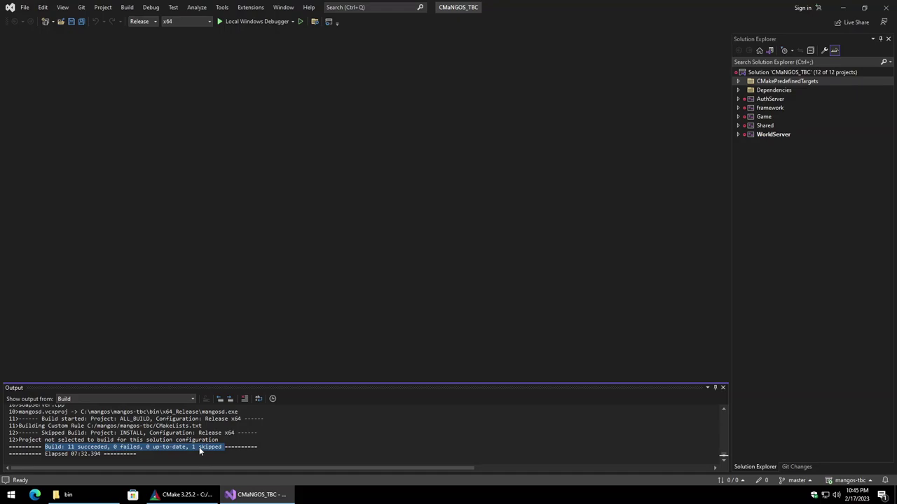
{"action": "left_click_drag", "start_coordinate": [59, 454], "coordinate": [119, 454]}
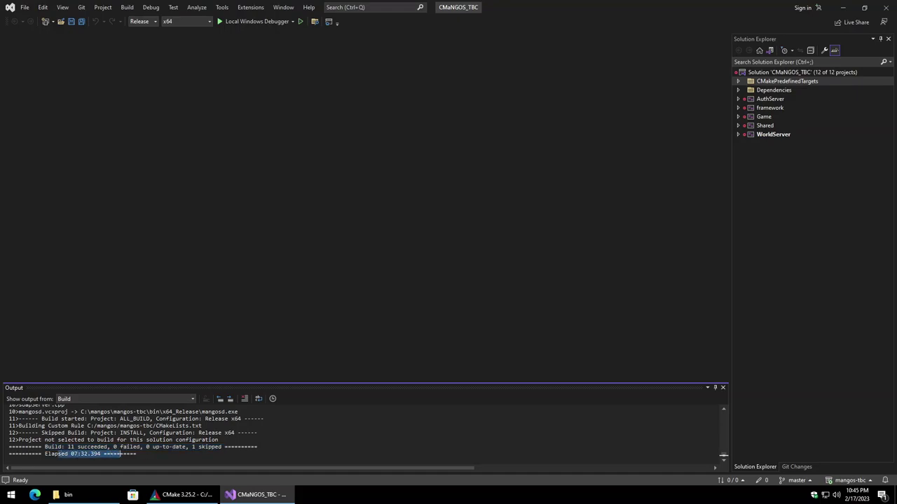
Step: Exit Visual Studio and CMake
{"action": "left_click", "coordinate": [24, 7]}
{"action": "left_click", "coordinate": [36, 223]}
{"action": "left_click", "coordinate": [307, 81]}
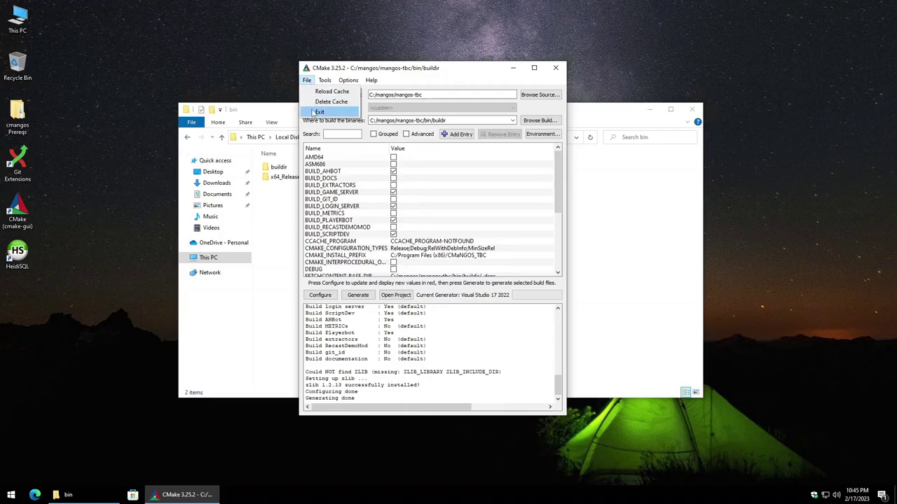
{"action": "left_click", "coordinate": [318, 112]}
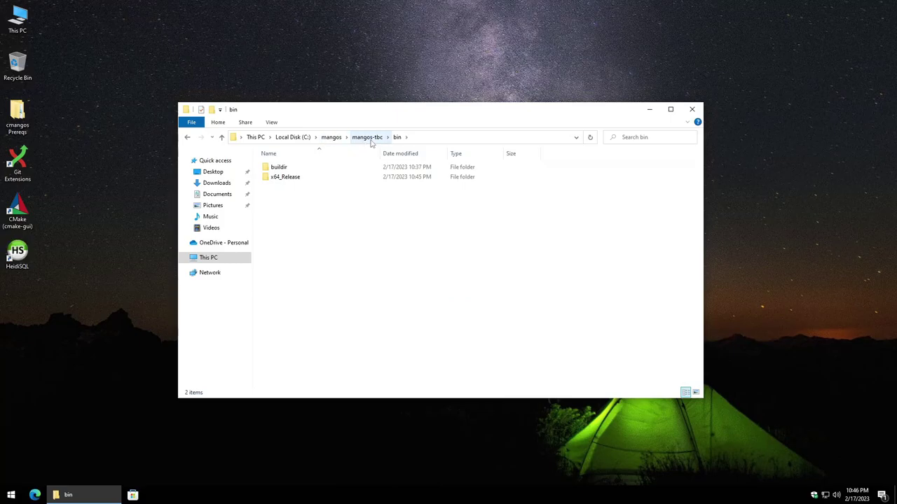
Step: Copy all the built files from the x64_Release folder
{"action": "mouse_move", "coordinate": [299, 180]}
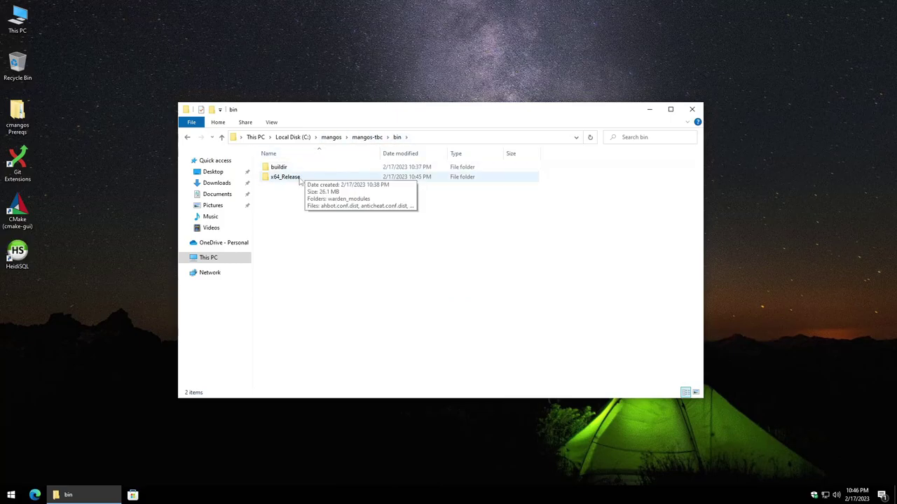
{"action": "double_click", "coordinate": [299, 180]}
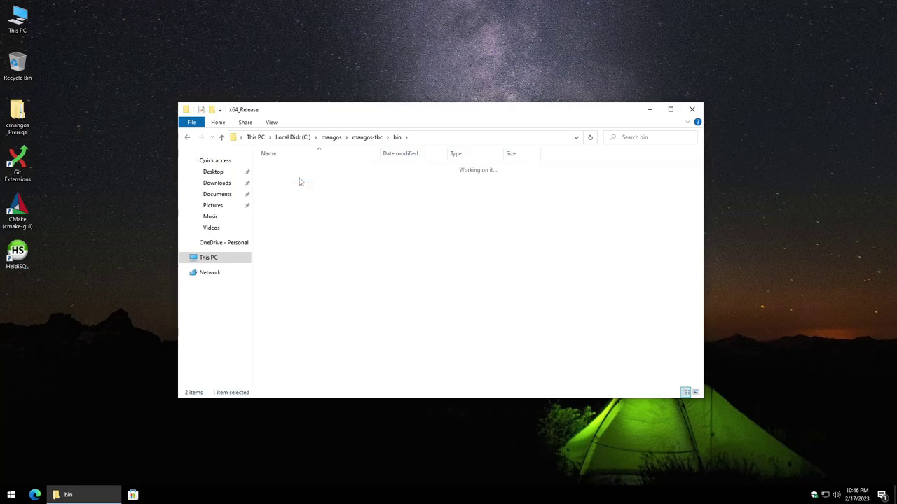
{"action": "left_click_drag", "start_coordinate": [322, 321], "coordinate": [292, 172]}
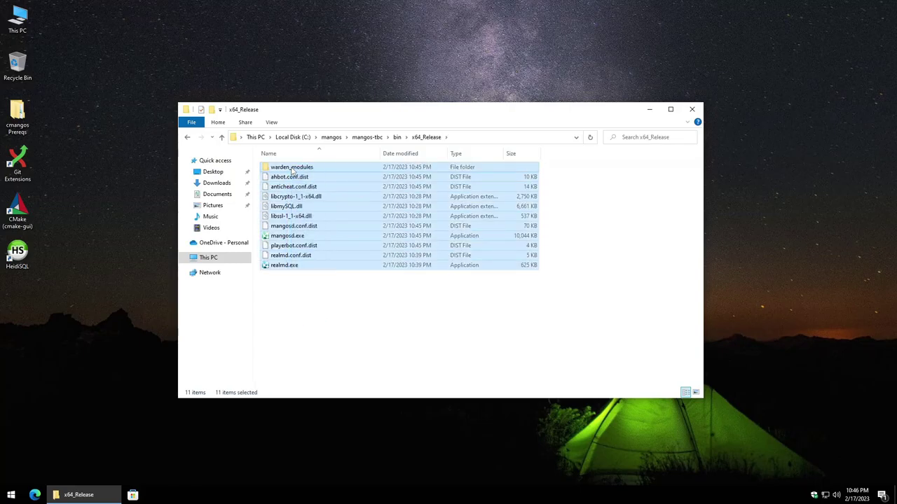
{"action": "right_click", "coordinate": [292, 172]}
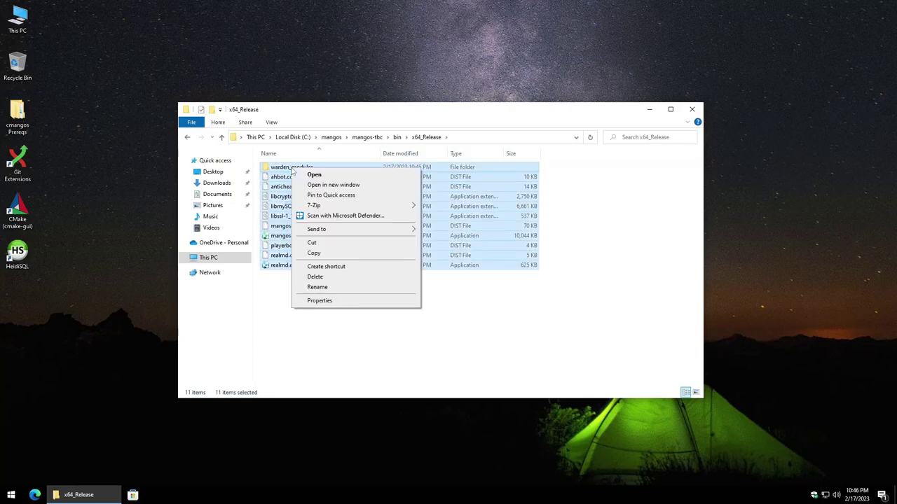
{"action": "left_click", "coordinate": [313, 253]}
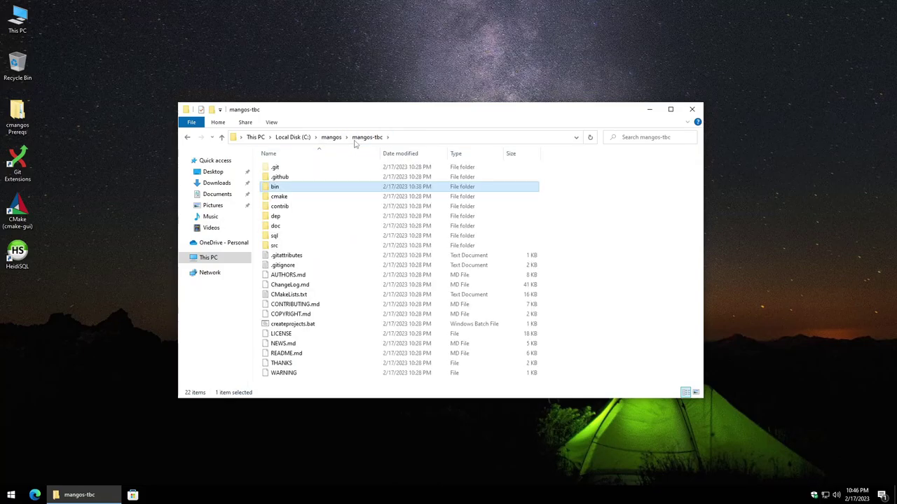
Step: Paste the built files into the C:\mangos\run folder
{"action": "left_click", "coordinate": [332, 138]}
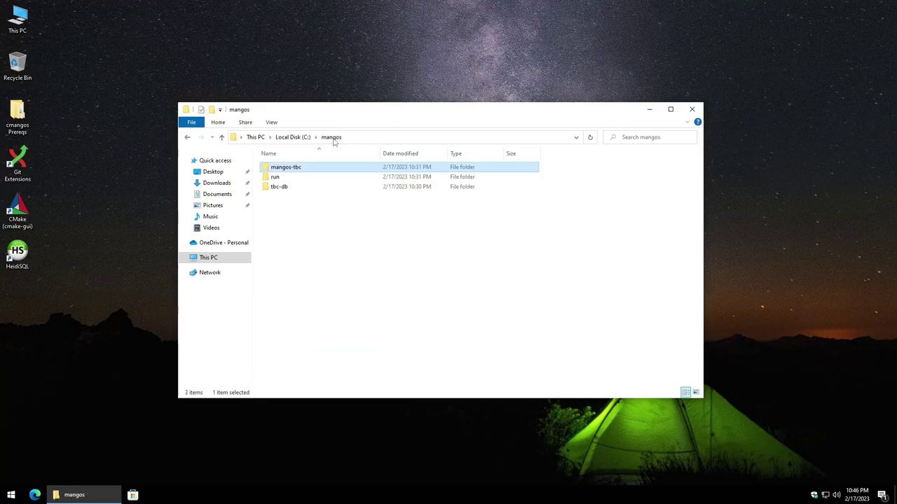
{"action": "double_click", "coordinate": [276, 176]}
{"action": "right_click", "coordinate": [302, 203]}
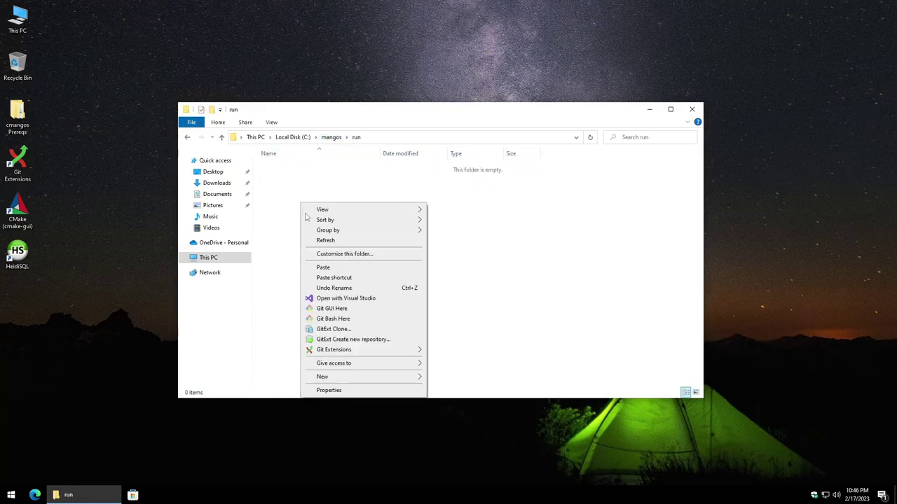
{"action": "left_click", "coordinate": [324, 267]}
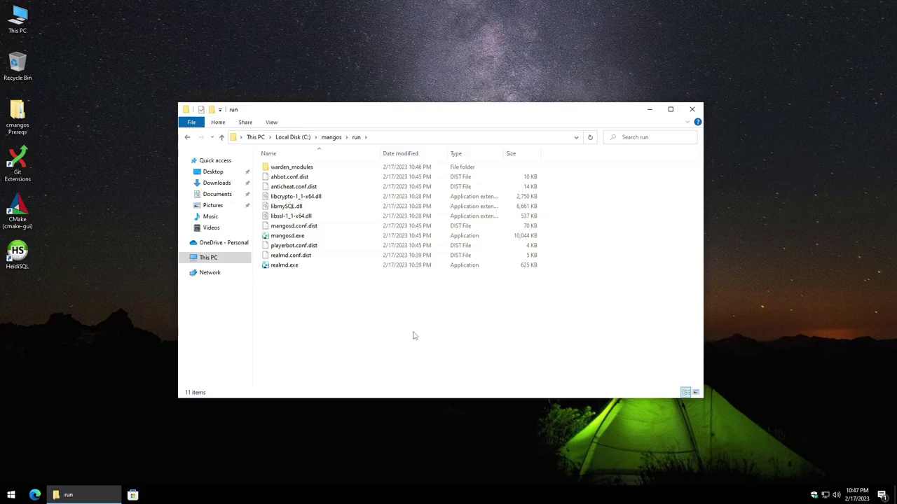
Step: Copy the Cameras, dbc, maps, mmaps and vmaps folders from cmangos Prereqs\Server Data into run
{"action": "double_click", "coordinate": [17, 115]}
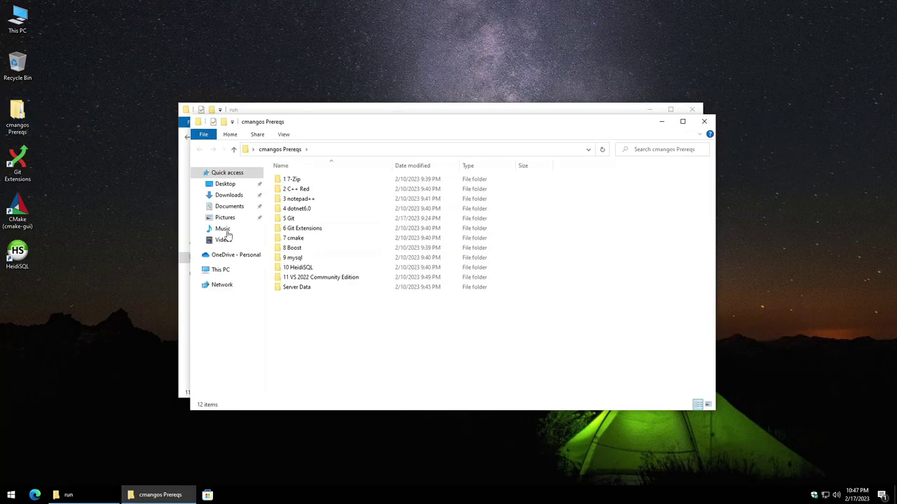
{"action": "double_click", "coordinate": [312, 287]}
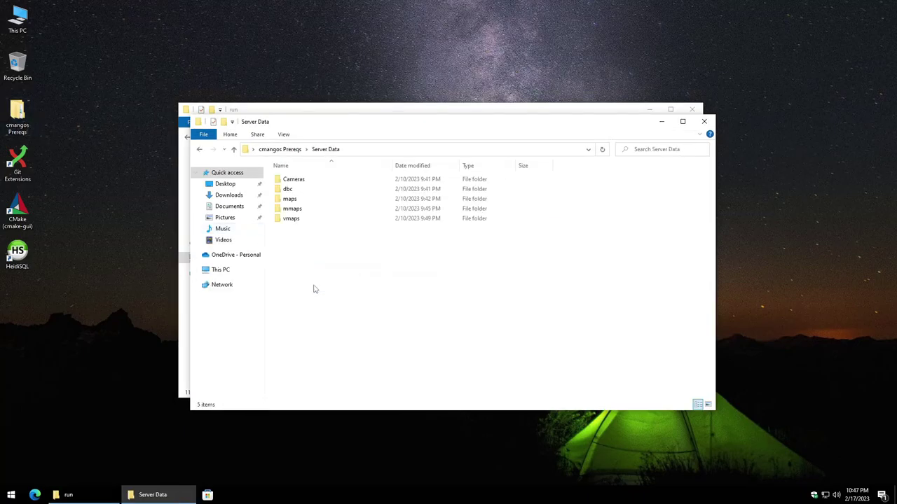
{"action": "left_click_drag", "start_coordinate": [338, 265], "coordinate": [290, 177]}
{"action": "right_click", "coordinate": [290, 179]}
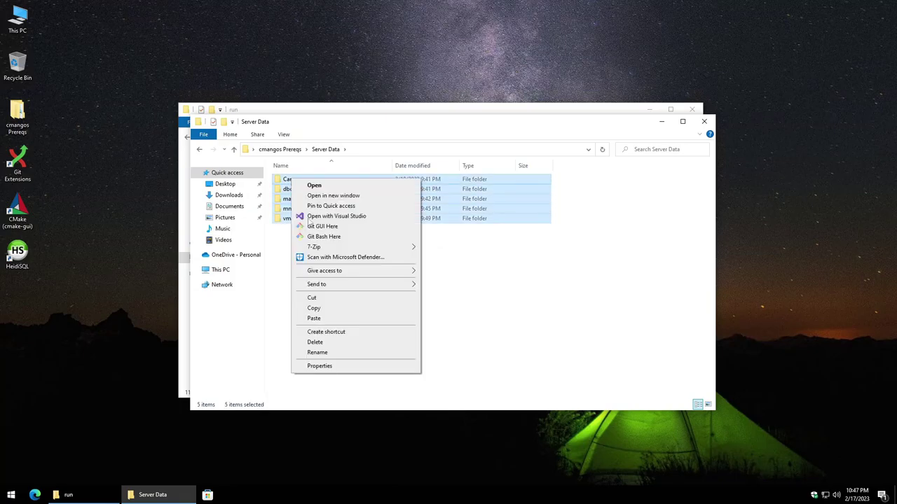
{"action": "left_click", "coordinate": [313, 308]}
{"action": "left_click", "coordinate": [386, 110]}
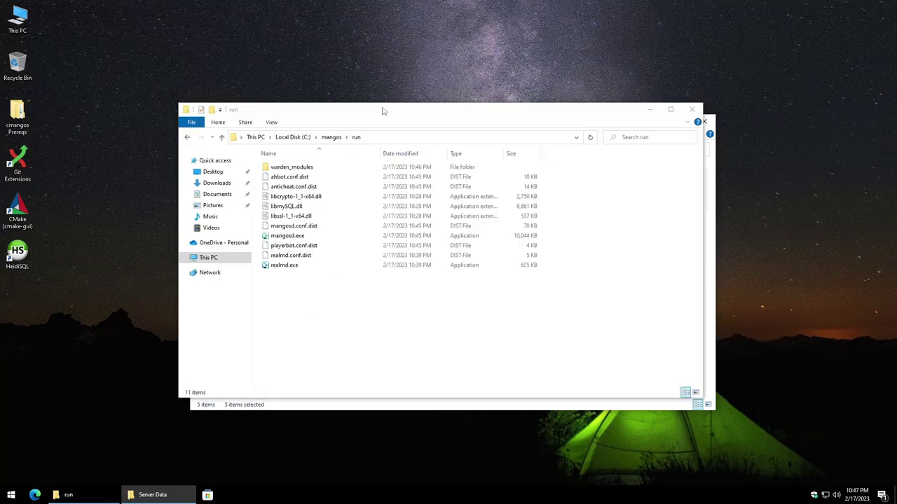
{"action": "right_click", "coordinate": [357, 308]}
{"action": "left_click", "coordinate": [392, 175]}
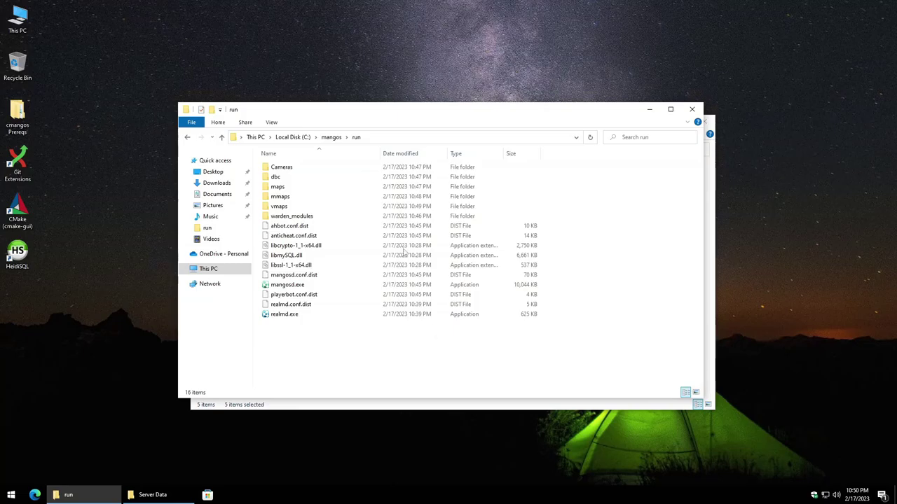
Step: Run the InstallFullDB.sh script from C:\mangos\tbc-db in bash
{"action": "left_click", "coordinate": [327, 138]}
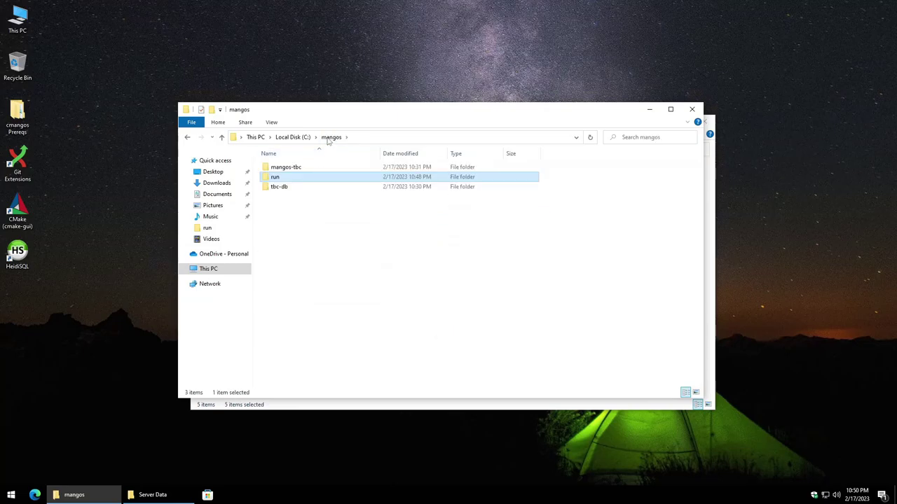
{"action": "mouse_move", "coordinate": [302, 189]}
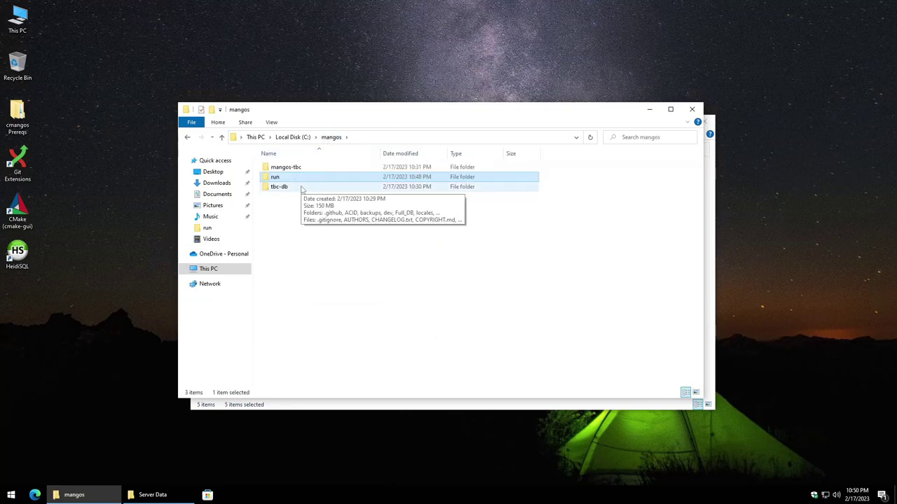
{"action": "double_click", "coordinate": [302, 187]}
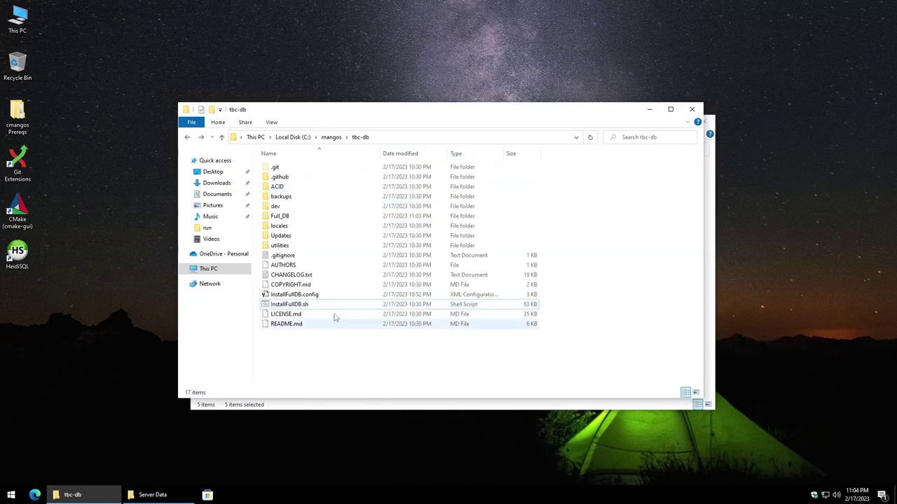
{"action": "left_click", "coordinate": [324, 305]}
{"action": "mouse_move", "coordinate": [284, 313]}
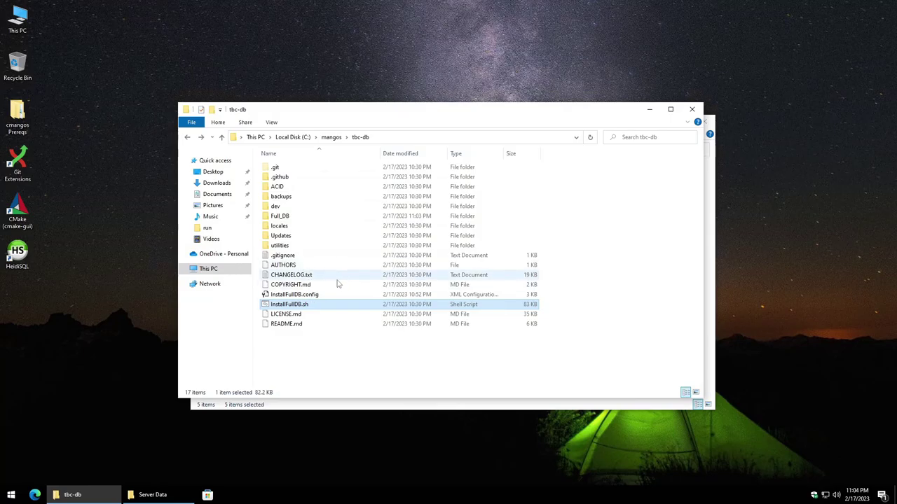
{"action": "left_click", "coordinate": [271, 123]}
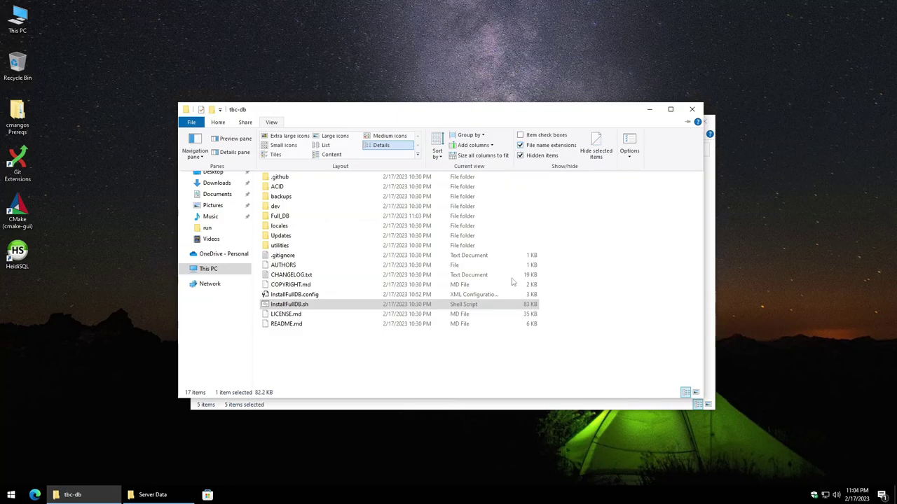
{"action": "left_click", "coordinate": [375, 362]}
{"action": "double_click", "coordinate": [312, 305]}
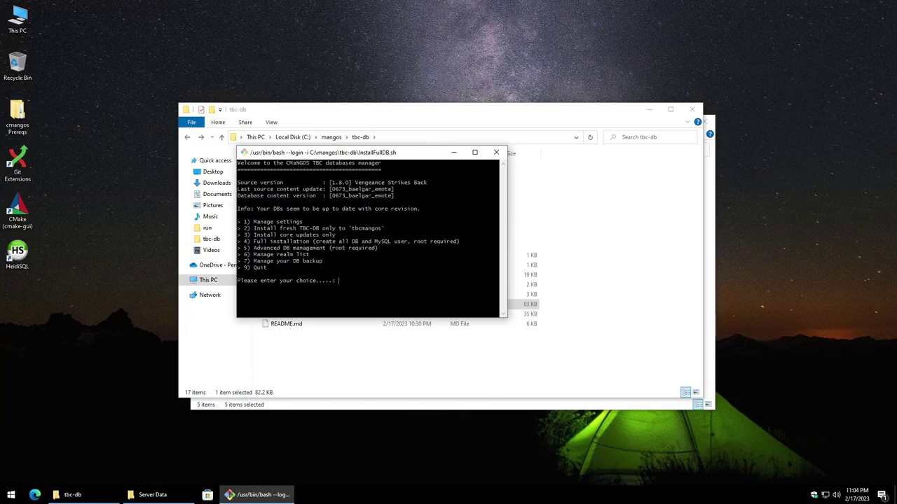
Step: Edit the settings, keeping localhost, mangos, tbcmangos, tbcrealmd and DEV_UPDATES NO defaults
{"action": "type", "text": "1"}
{"action": "key", "text": "Return"}
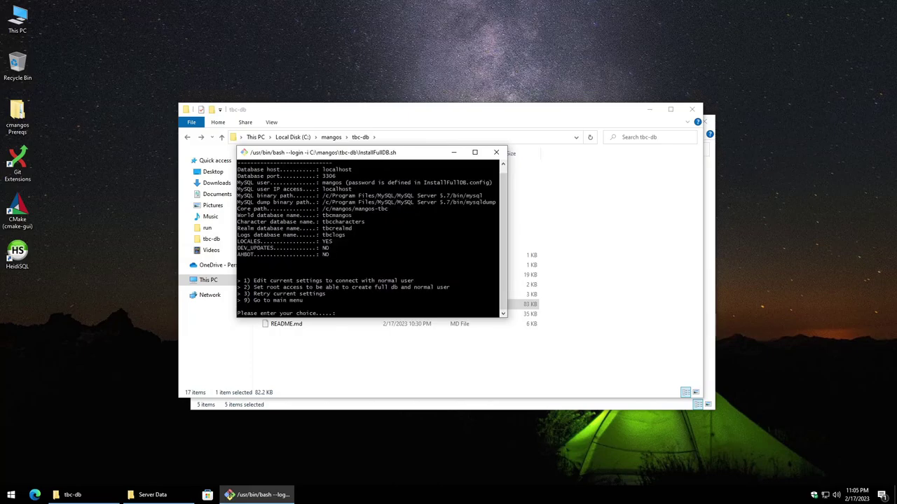
{"action": "type", "text": "1"}
{"action": "key", "text": "Return"}
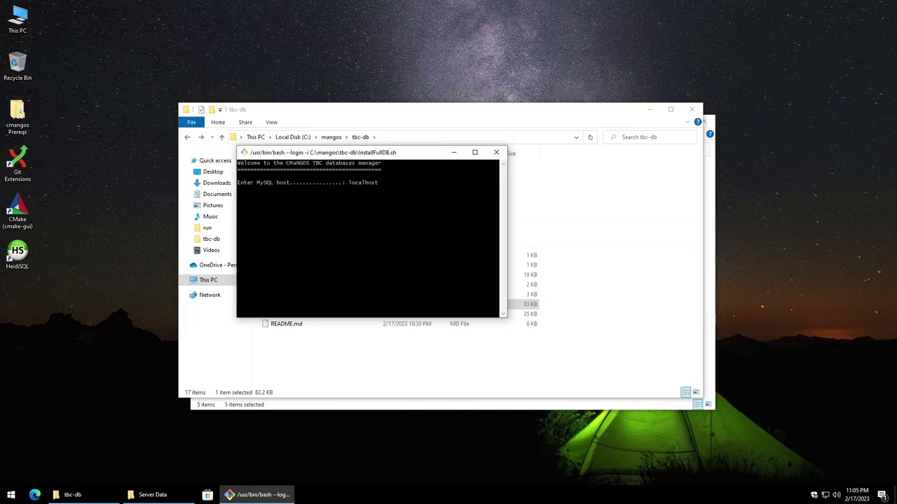
{"action": "key", "text": "Return"}
{"action": "key", "text": "Return"}
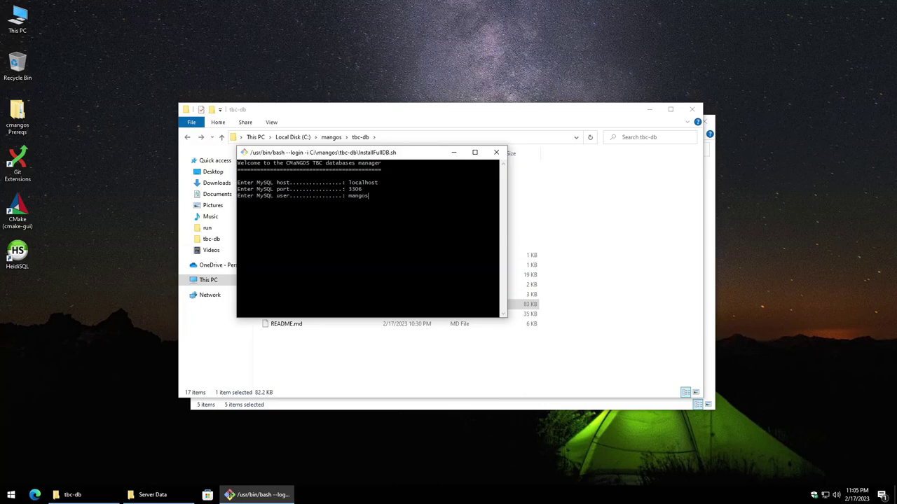
{"action": "key", "text": "Return"}
{"action": "key", "text": "Return"}
{"action": "key", "text": "Return"}
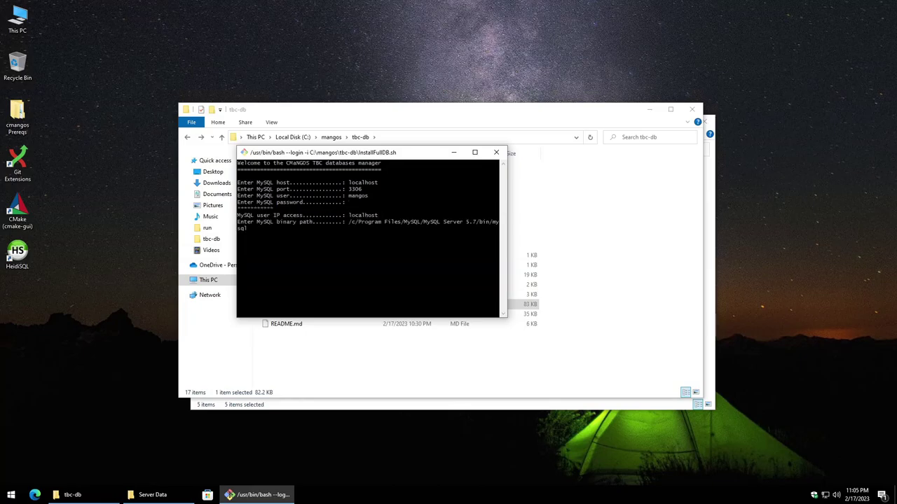
{"action": "key", "text": "Return"}
{"action": "key", "text": "Return"}
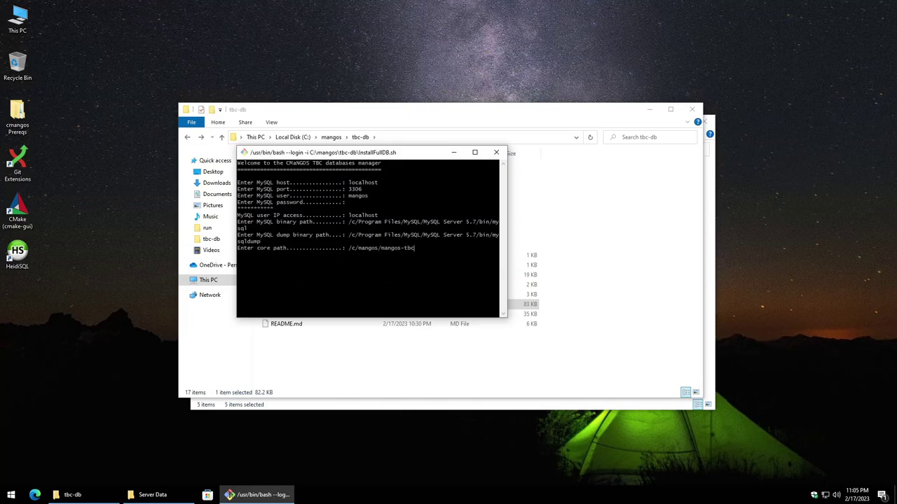
{"action": "key", "text": "Return"}
{"action": "key", "text": "Return"}
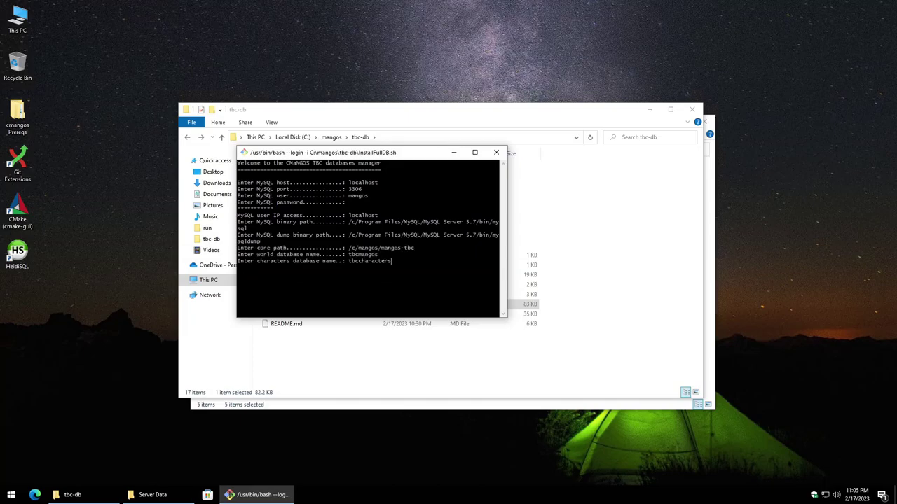
{"action": "key", "text": "Return"}
{"action": "key", "text": "Return"}
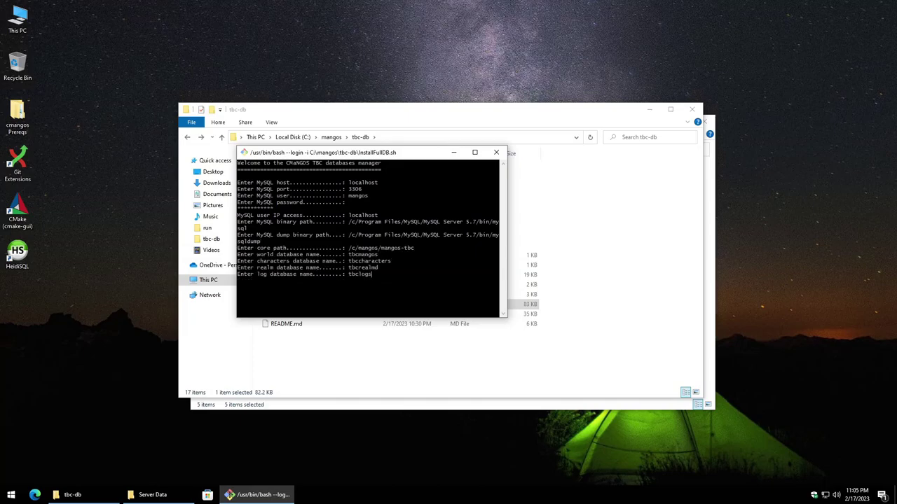
{"action": "key", "text": "Return"}
{"action": "key", "text": "Return"}
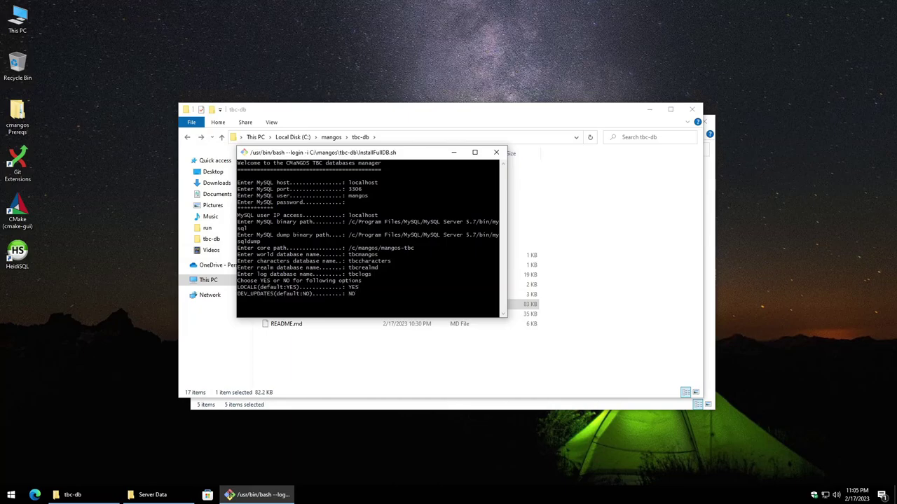
{"action": "key", "text": "Return"}
Step: Set AHBOT to YES, return to the main menu, and choose option 4 for full installation
{"action": "key", "text": "BackSpace"}
{"action": "key", "text": "BackSpace"}
{"action": "type", "text": "YES"}
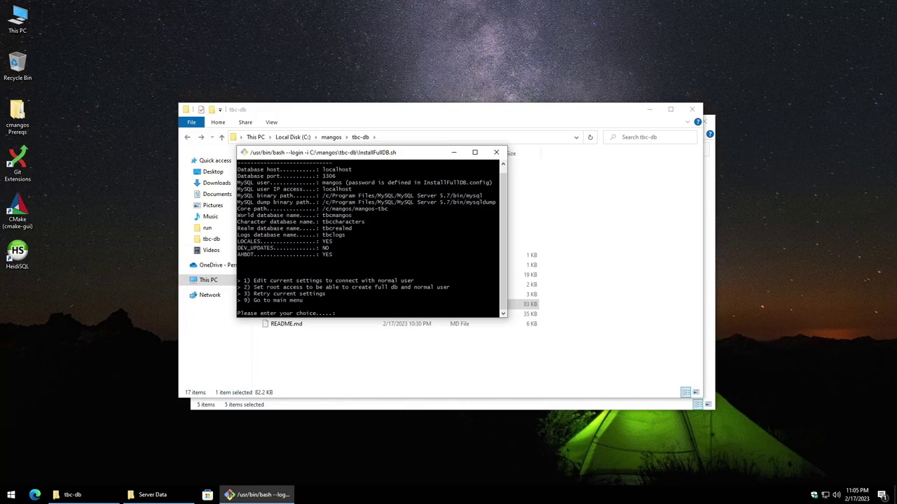
{"action": "type", "text": "9"}
{"action": "key", "text": "Return"}
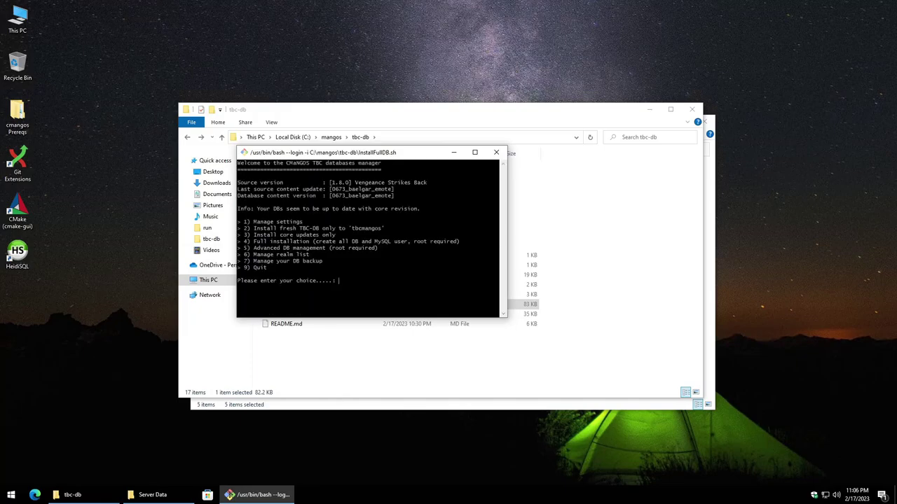
{"action": "type", "text": "4"}
{"action": "key", "text": "Return"}
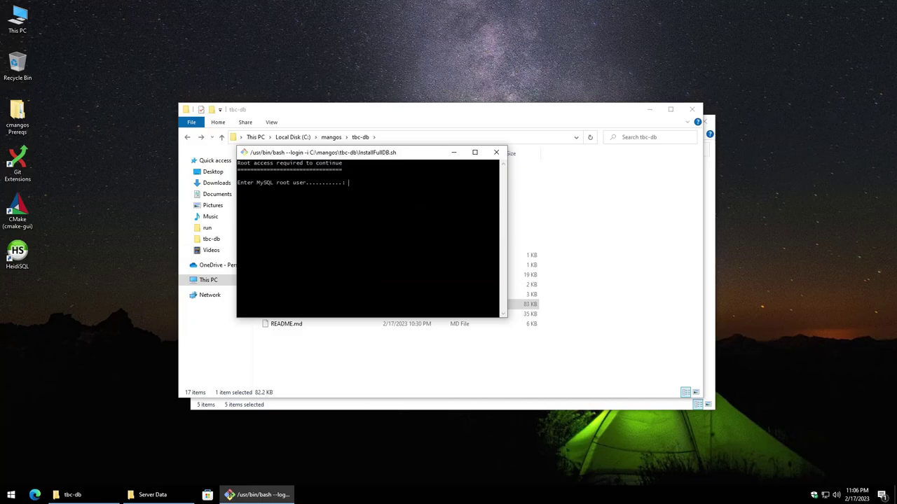
Step: Use root as MySQL root user, choose the full default core and TBC-DB install, confirming with DeleteAll
{"action": "type", "text": "root"}
{"action": "key", "text": "Return"}
{"action": "key", "text": "Return"}
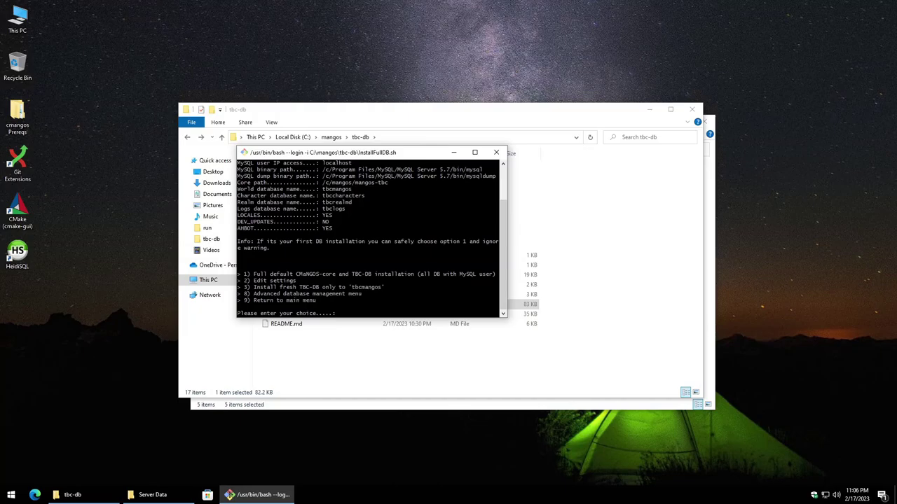
{"action": "left_click_drag", "start_coordinate": [506, 231], "coordinate": [608, 231]}
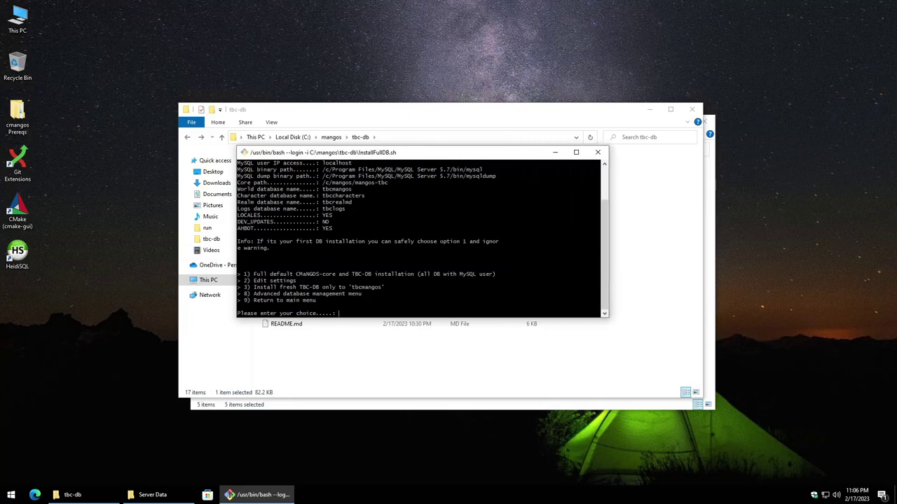
{"action": "type", "text": "1"}
{"action": "key", "text": "Return"}
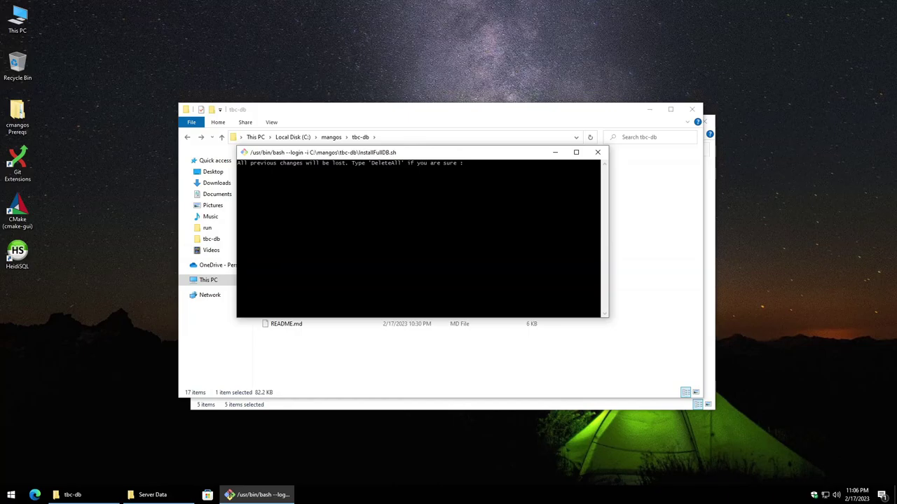
{"action": "type", "text": "DeleteAll"}
{"action": "key", "text": "Return"}
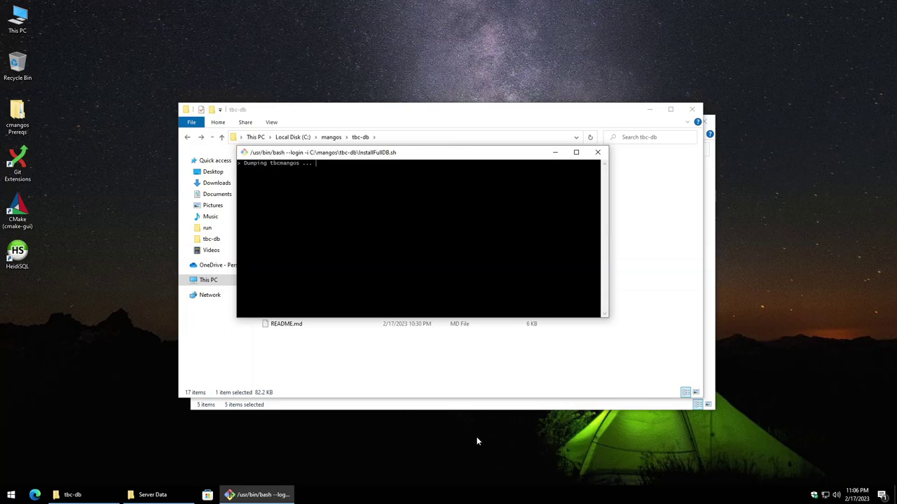
{"action": "right_click", "coordinate": [565, 498]}
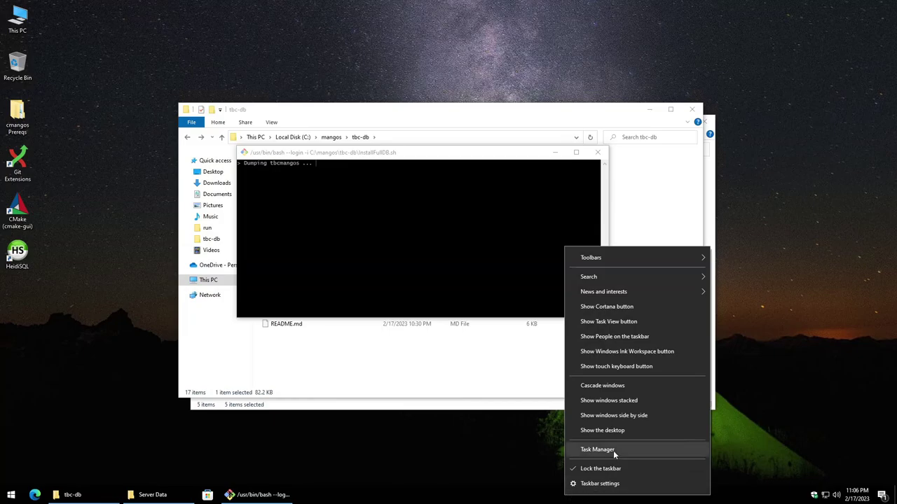
Step: Open Task Manager, sort processes by CPU, and position it beside the terminal
{"action": "left_click", "coordinate": [597, 450]}
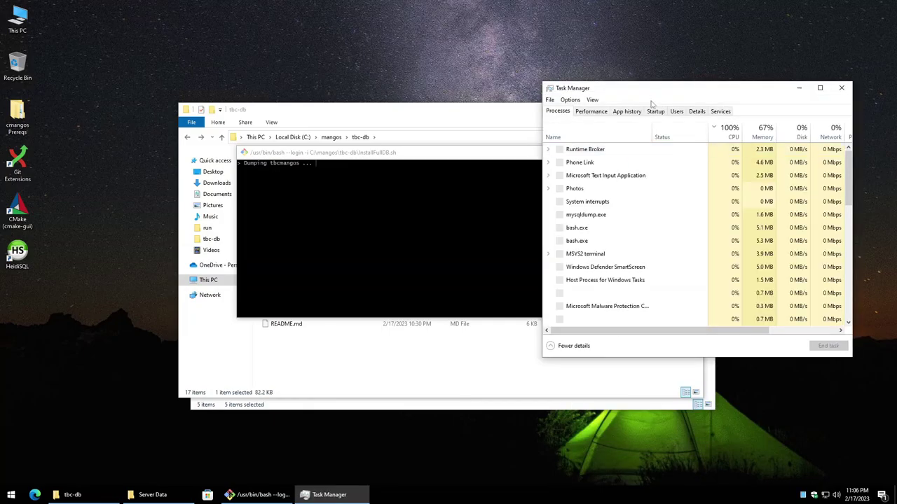
{"action": "left_click", "coordinate": [730, 132]}
{"action": "left_click_drag", "start_coordinate": [716, 89], "coordinate": [766, 110]}
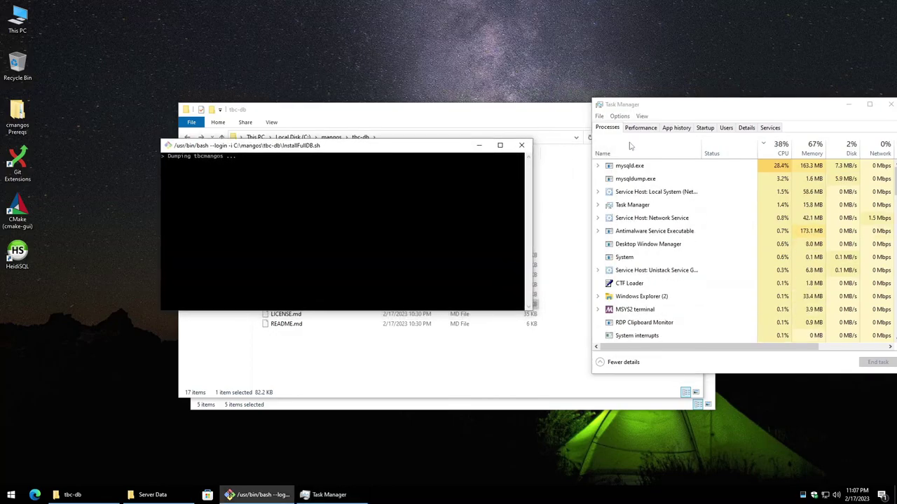
{"action": "left_click", "coordinate": [678, 112]}
{"action": "left_click_drag", "start_coordinate": [678, 112], "coordinate": [625, 115]}
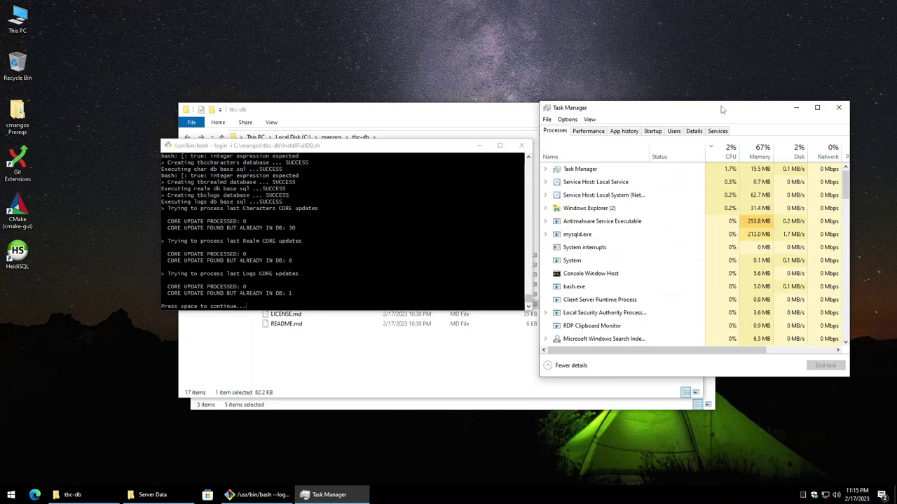
Step: Continue past the finished installation summary and return to the databases manager main menu
{"action": "left_click", "coordinate": [268, 150]}
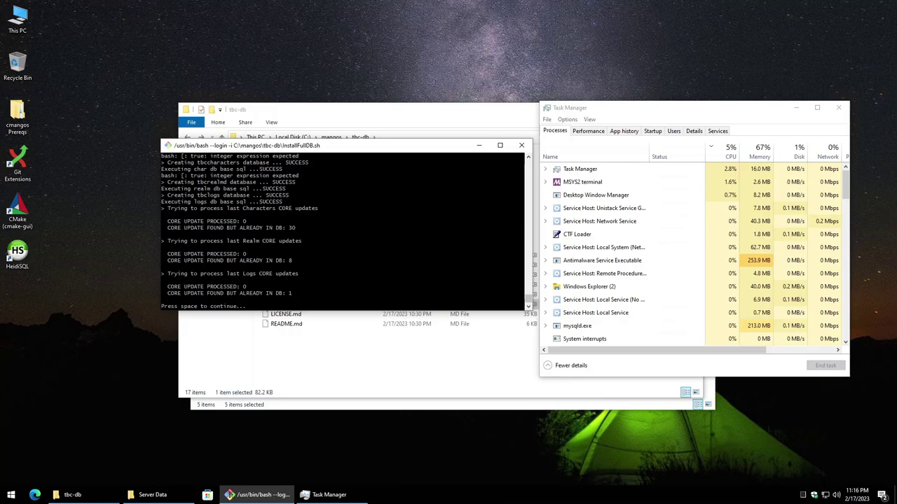
{"action": "key", "text": "space"}
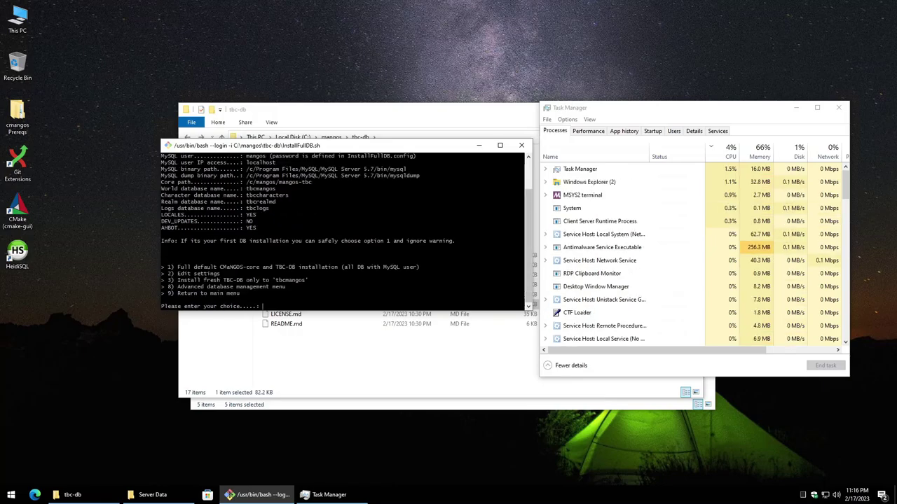
{"action": "type", "text": "9"}
{"action": "key", "text": "Return"}
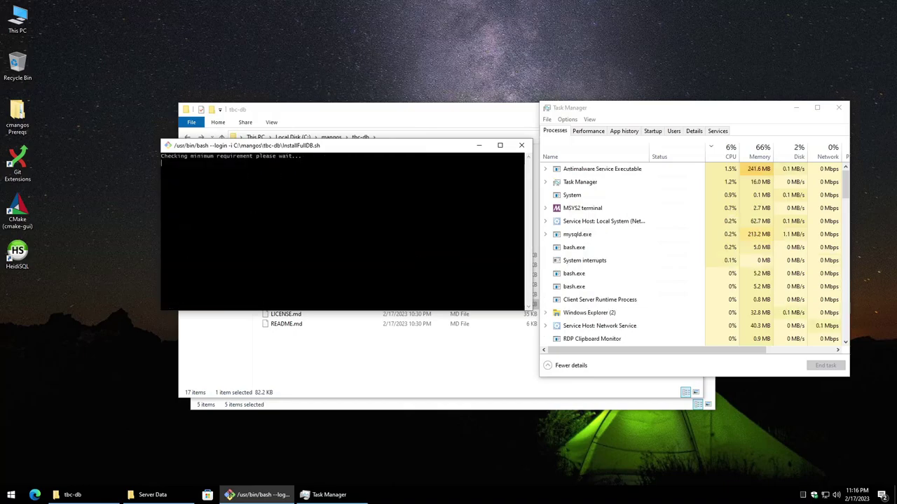
Step: Highlight the reported database content version 0673_baelgar_emote in the menu
{"action": "left_click_drag", "start_coordinate": [526, 190], "coordinate": [250, 189]}
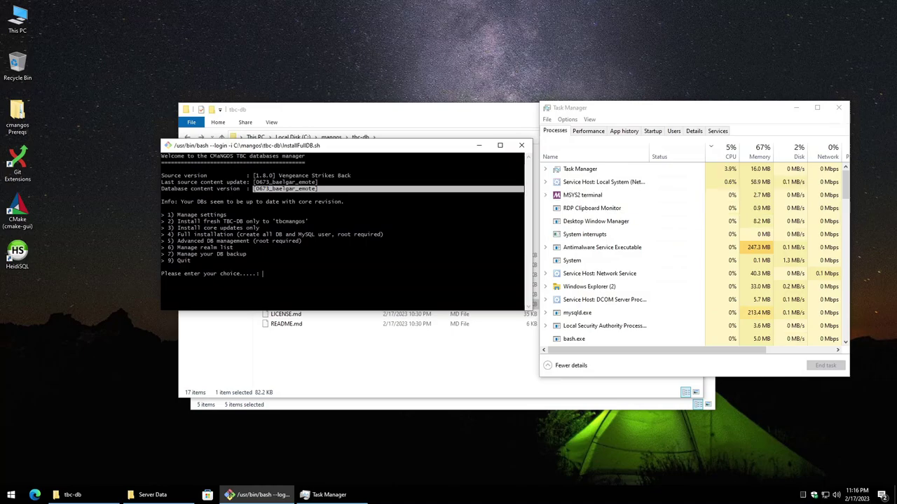
{"action": "left_click", "coordinate": [249, 189]}
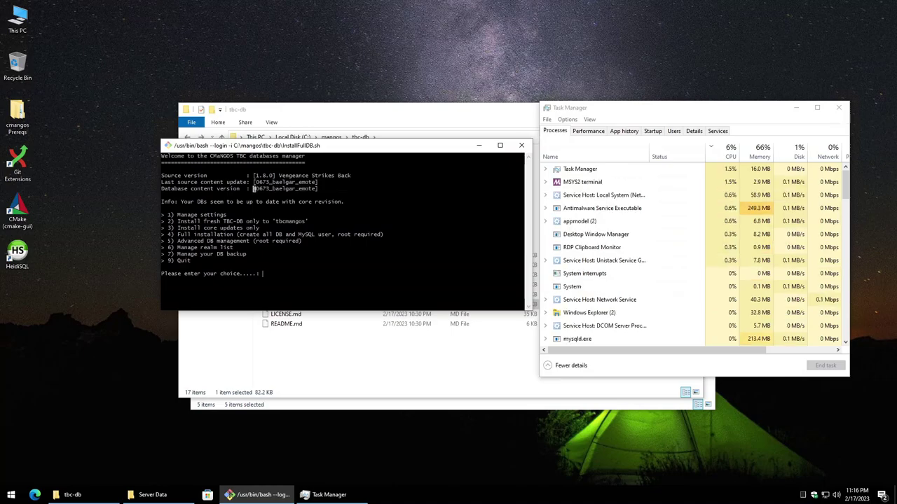
{"action": "left_click_drag", "start_coordinate": [256, 189], "coordinate": [266, 189]}
{"action": "left_click", "coordinate": [266, 189]}
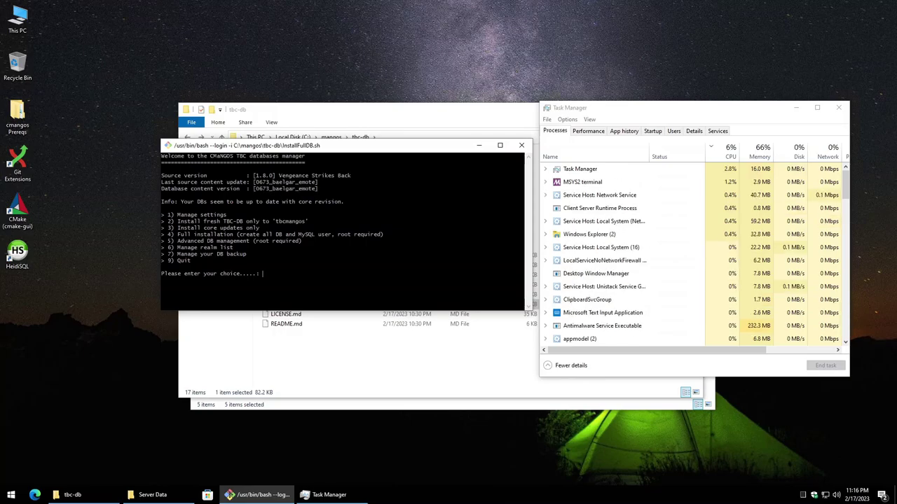
Step: Quit the database manager with option 9 and close Task Manager
{"action": "type", "text": "9"}
{"action": "key", "text": "Return"}
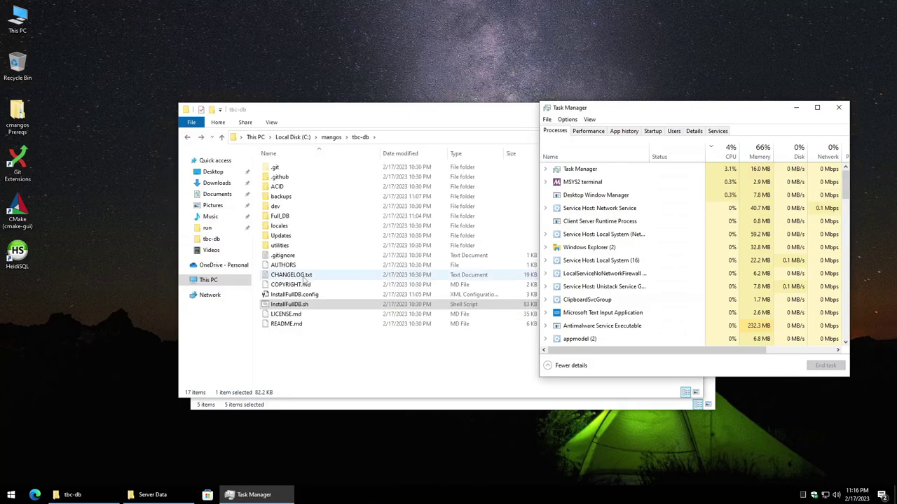
{"action": "left_click", "coordinate": [372, 381]}
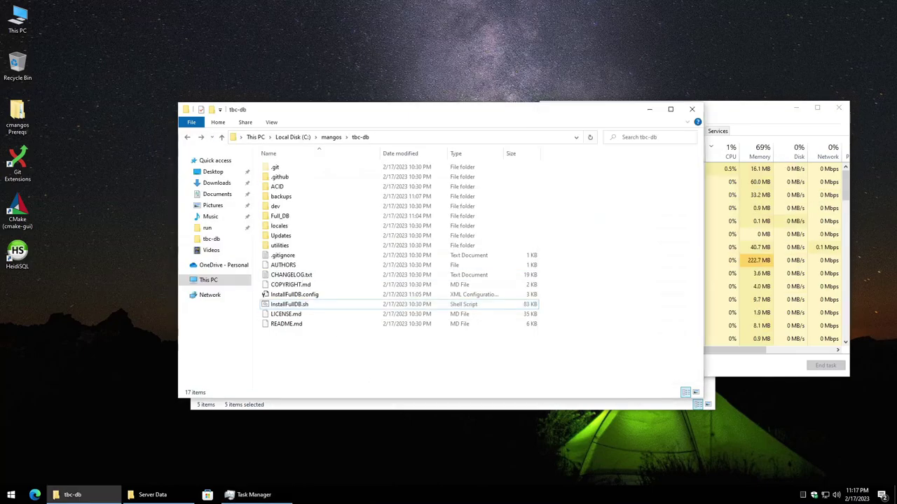
{"action": "left_click", "coordinate": [745, 124]}
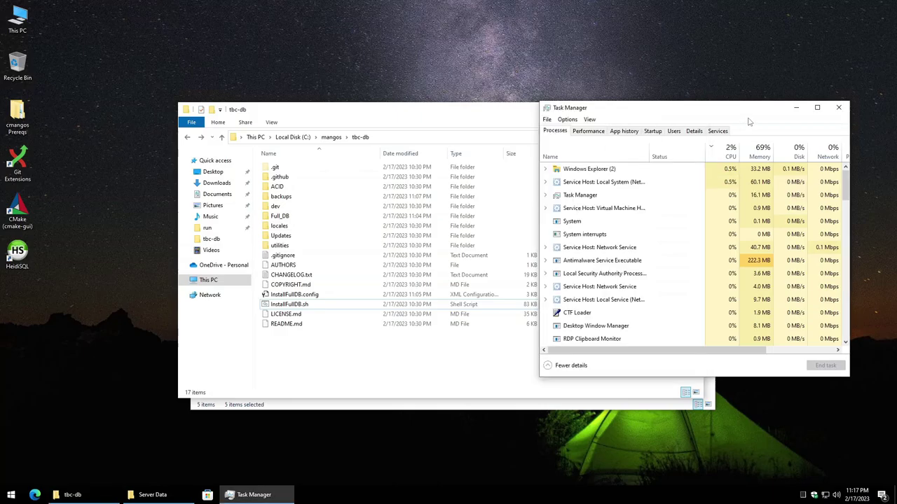
{"action": "left_click", "coordinate": [839, 107]}
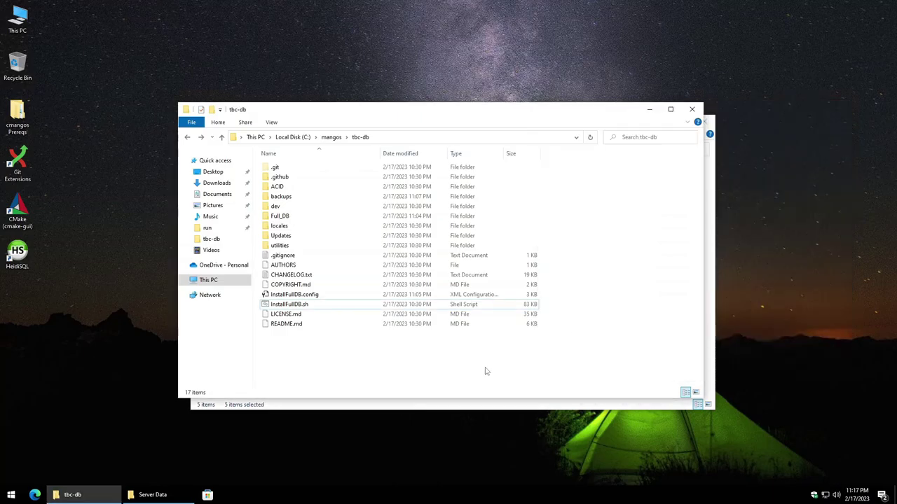
Step: In C:\mangos\run, rename ahbot.conf.dist and anticheat.conf.dist to .conf
{"action": "left_click", "coordinate": [328, 137]}
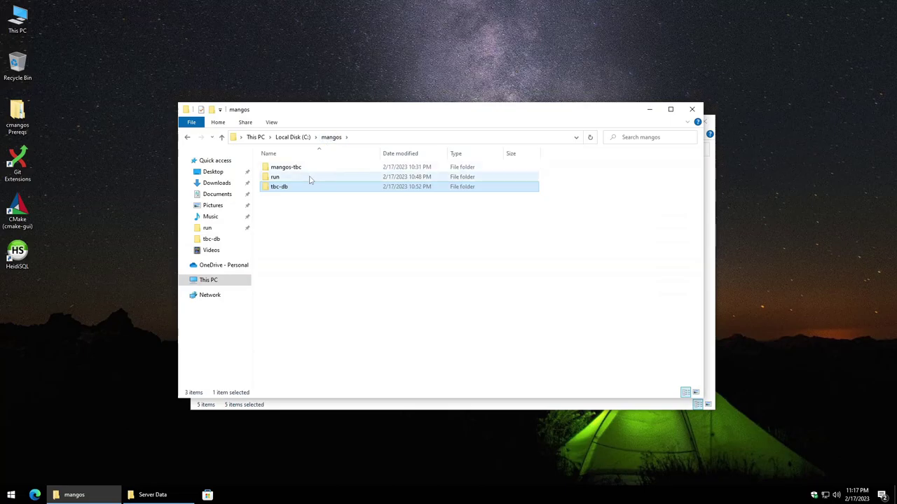
{"action": "double_click", "coordinate": [310, 178]}
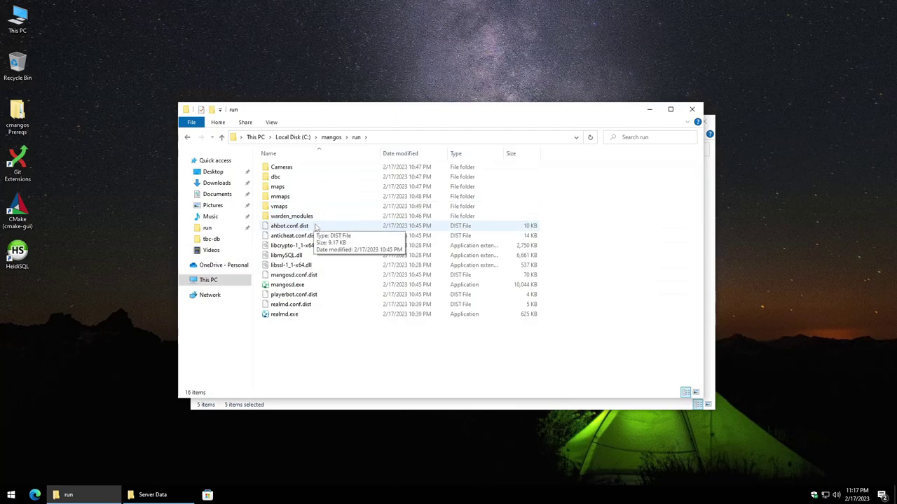
{"action": "left_click", "coordinate": [316, 230]}
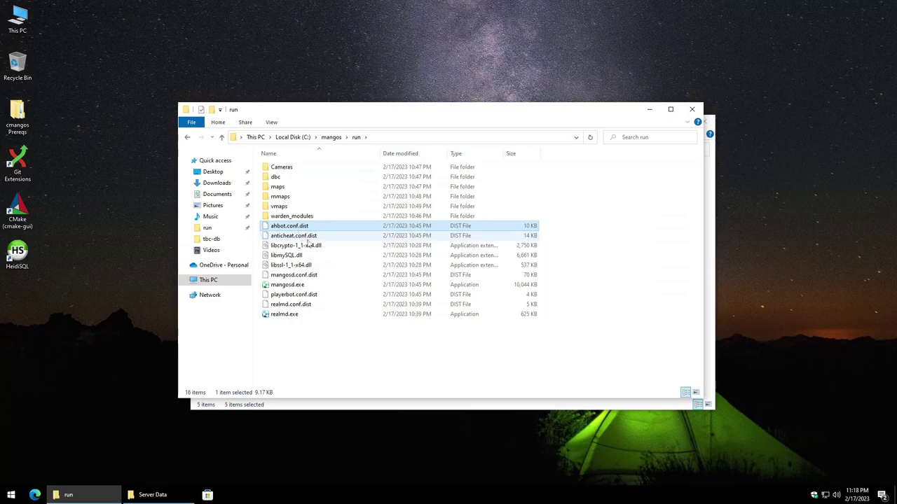
{"action": "right_click", "coordinate": [315, 228]}
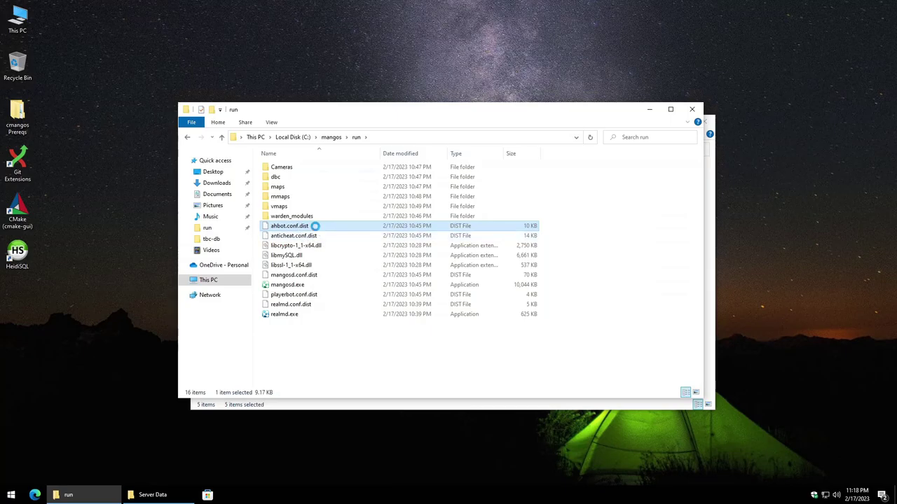
{"action": "left_click", "coordinate": [341, 397]}
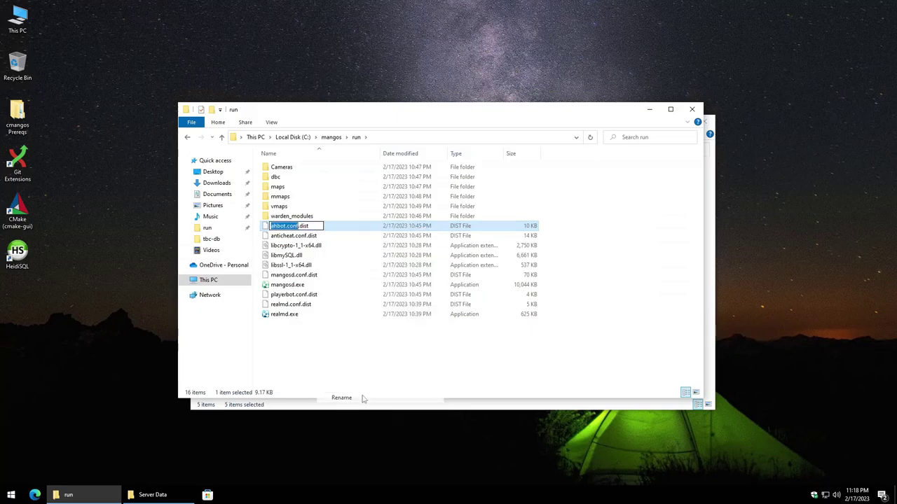
{"action": "key", "text": "End"}
{"action": "key", "text": "BackSpace"}
{"action": "key", "text": "BackSpace"}
{"action": "key", "text": "BackSpace"}
{"action": "key", "text": "BackSpace"}
{"action": "key", "text": "BackSpace"}
{"action": "key", "text": "Return"}
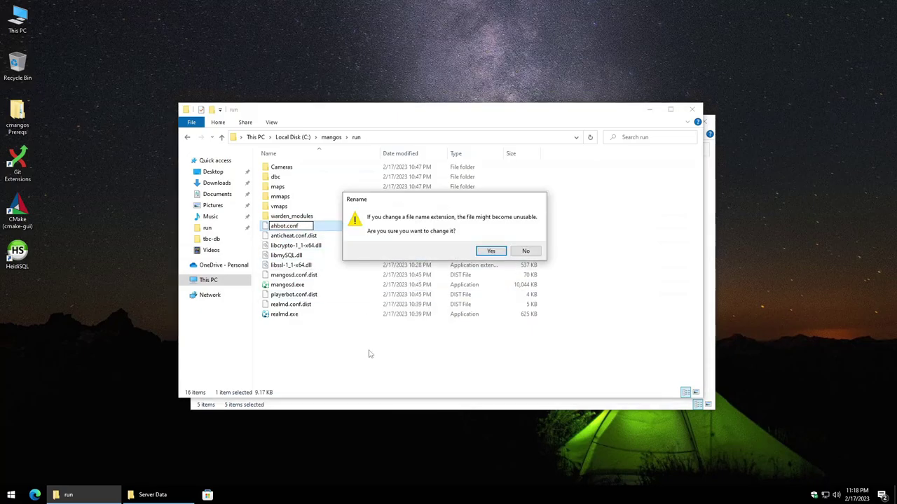
{"action": "left_click", "coordinate": [492, 251]}
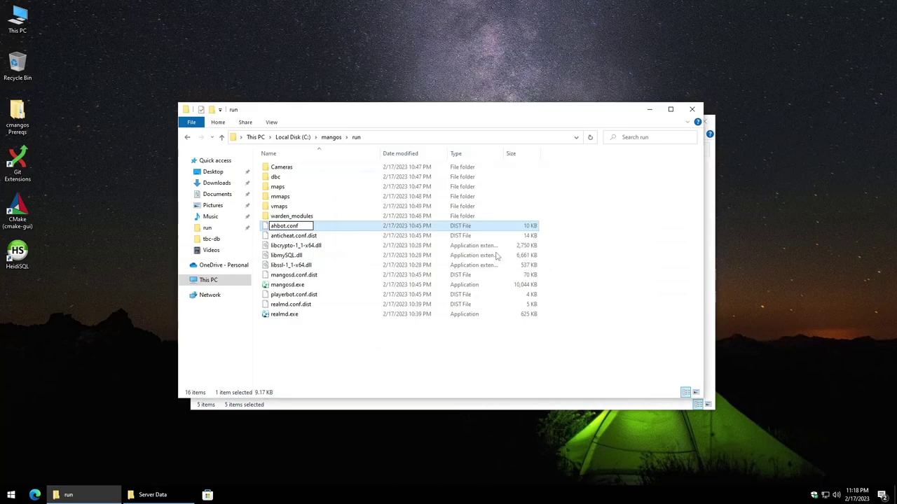
{"action": "right_click", "coordinate": [325, 239]}
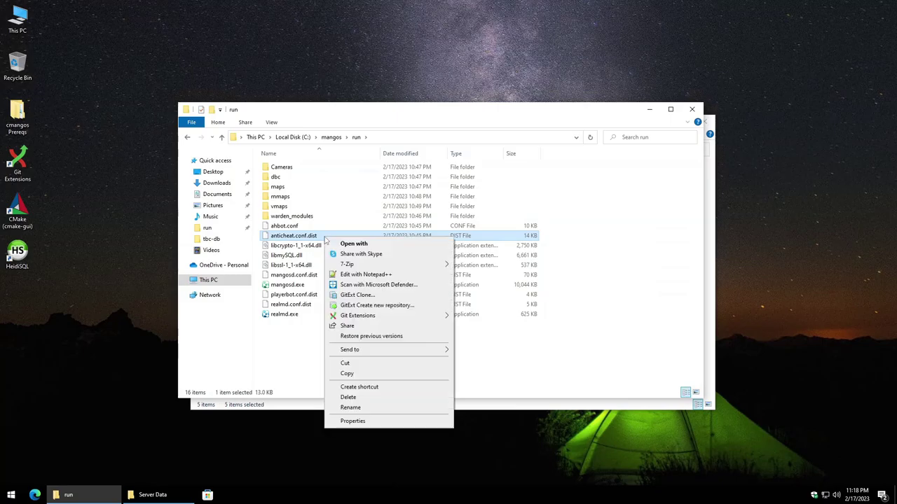
{"action": "left_click", "coordinate": [350, 408]}
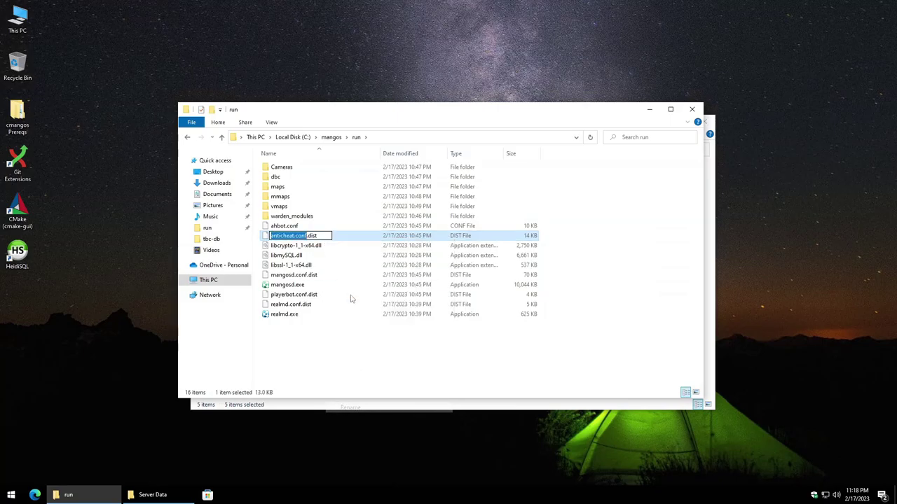
{"action": "key", "text": "End"}
{"action": "key", "text": "BackSpace"}
{"action": "key", "text": "BackSpace"}
{"action": "key", "text": "BackSpace"}
{"action": "key", "text": "BackSpace"}
{"action": "key", "text": "Return"}
{"action": "left_click", "coordinate": [491, 253]}
Step: Rename mangosd.conf.dist, playerbot.conf.dist and realmd.conf.dist to .conf
{"action": "left_click", "coordinate": [334, 276]}
{"action": "right_click", "coordinate": [334, 278]}
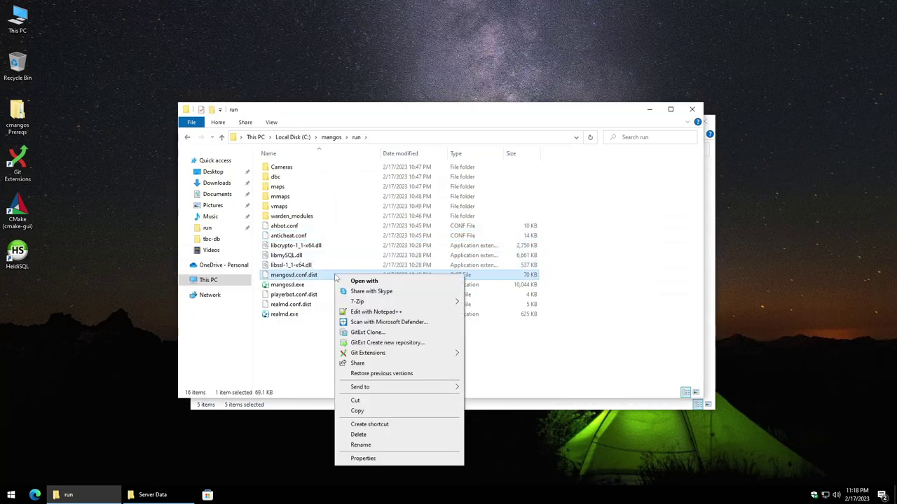
{"action": "left_click", "coordinate": [361, 446]}
{"action": "key", "text": "End"}
{"action": "key", "text": "BackSpace"}
{"action": "key", "text": "BackSpace"}
{"action": "key", "text": "BackSpace"}
{"action": "key", "text": "BackSpace"}
{"action": "key", "text": "BackSpace"}
{"action": "key", "text": "Return"}
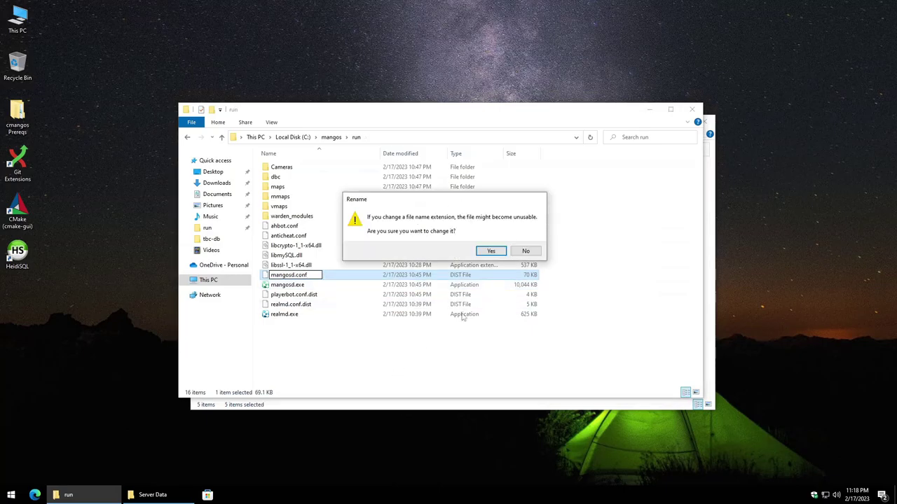
{"action": "key", "text": "Return"}
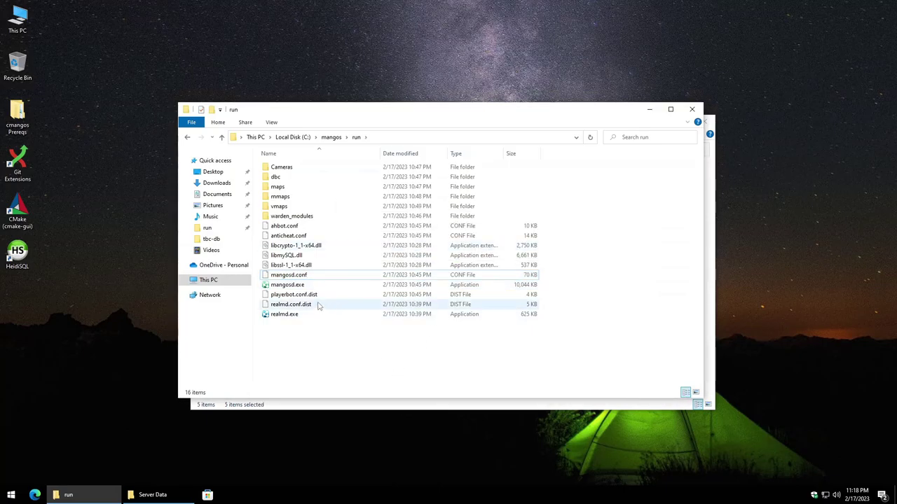
{"action": "right_click", "coordinate": [317, 297]}
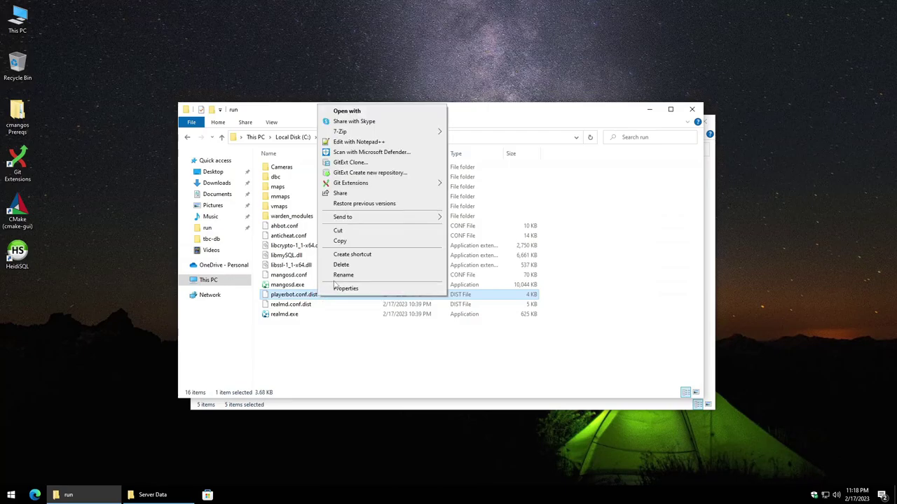
{"action": "left_click", "coordinate": [344, 274]}
{"action": "key", "text": "End"}
{"action": "key", "text": "BackSpace"}
{"action": "key", "text": "BackSpace"}
{"action": "key", "text": "BackSpace"}
{"action": "key", "text": "BackSpace"}
{"action": "key", "text": "BackSpace"}
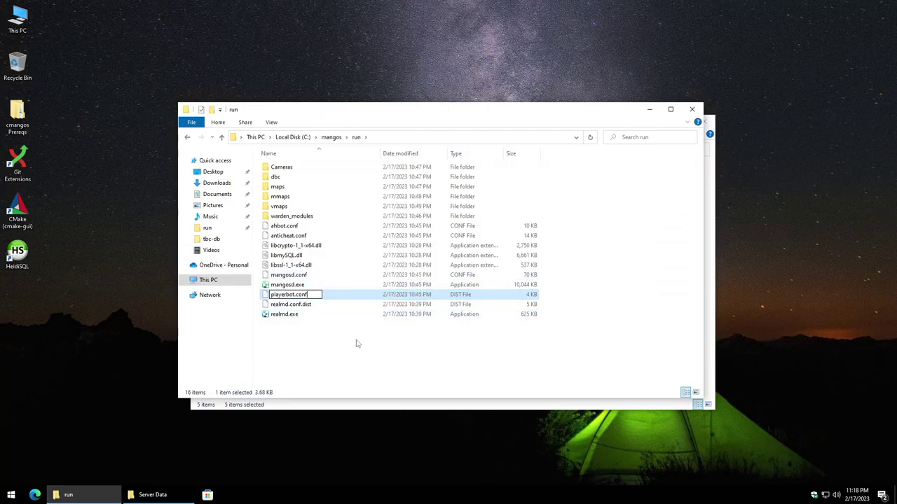
{"action": "key", "text": "Return"}
{"action": "key", "text": "Return"}
{"action": "left_click", "coordinate": [326, 306]}
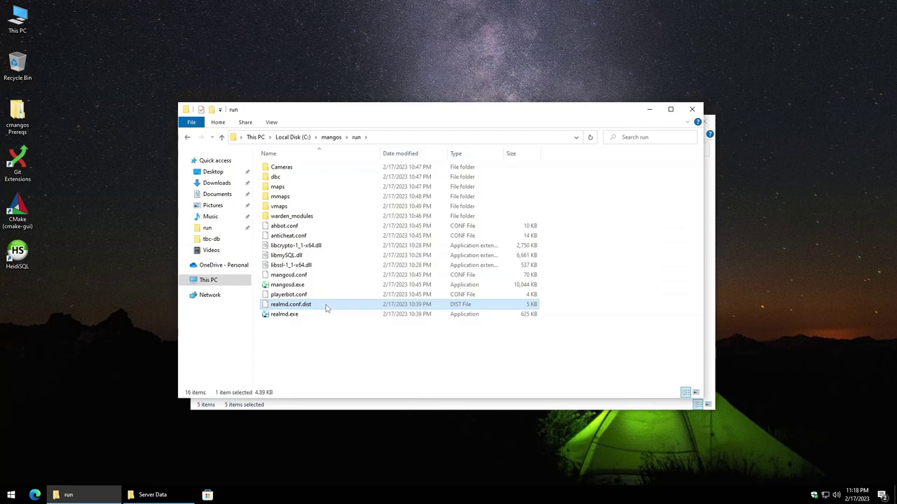
{"action": "right_click", "coordinate": [327, 308]}
{"action": "left_click", "coordinate": [352, 283]}
{"action": "key", "text": "End"}
{"action": "key", "text": "BackSpace"}
{"action": "key", "text": "BackSpace"}
{"action": "key", "text": "BackSpace"}
{"action": "key", "text": "BackSpace"}
{"action": "key", "text": "BackSpace"}
{"action": "key", "text": "Return"}
{"action": "key", "text": "Return"}
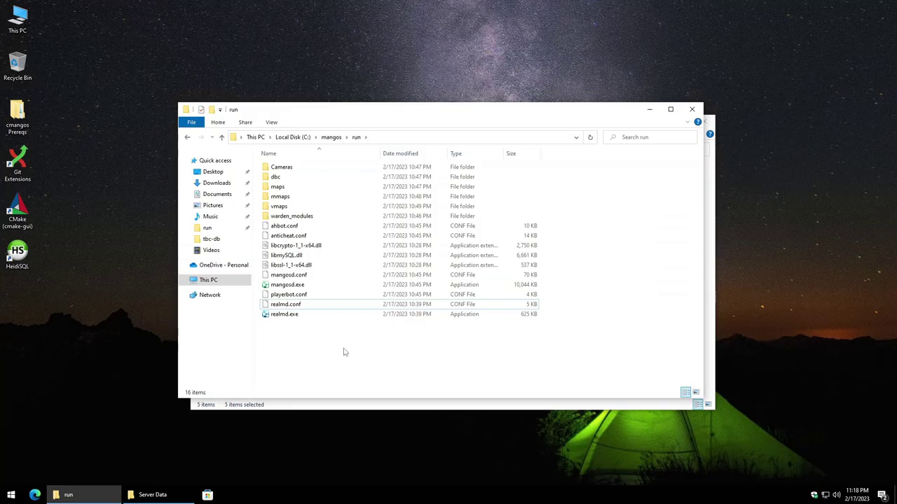
{"action": "left_click", "coordinate": [297, 309]}
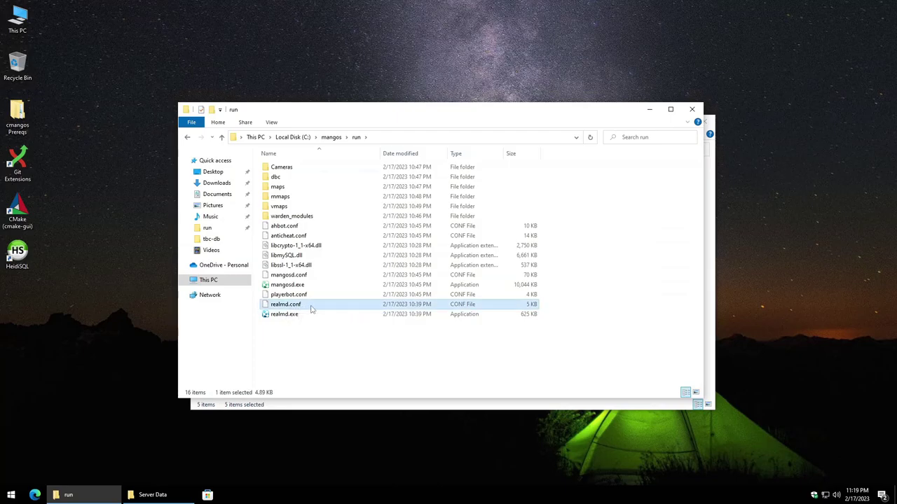
{"action": "right_click", "coordinate": [311, 308]}
{"action": "left_click", "coordinate": [356, 151]}
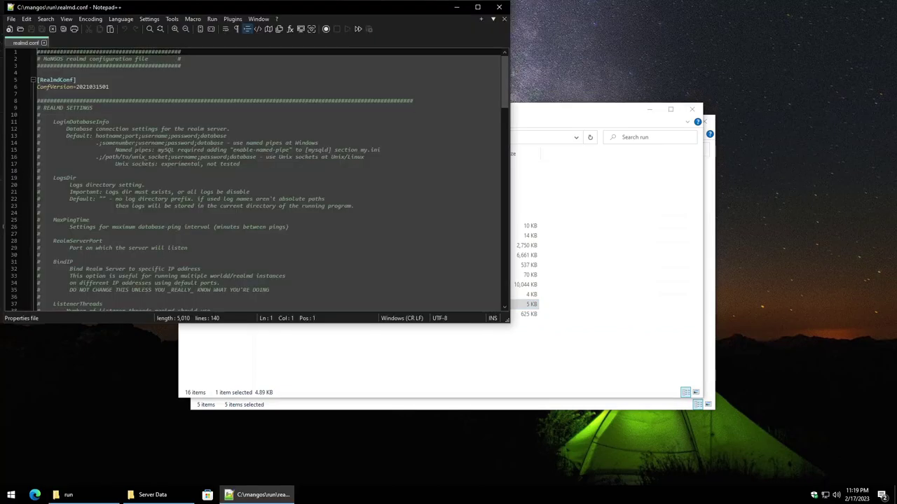
{"action": "left_click_drag", "start_coordinate": [504, 68], "coordinate": [507, 213]}
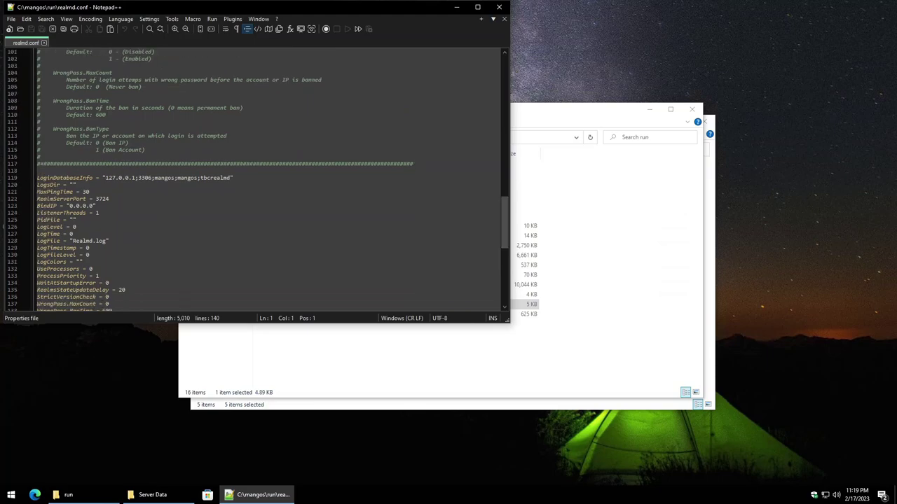
{"action": "left_click_drag", "start_coordinate": [155, 178], "coordinate": [197, 178]}
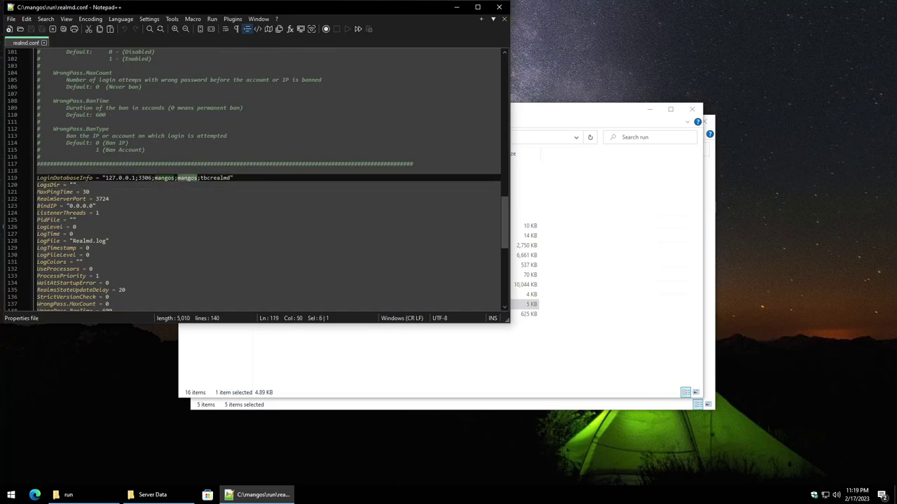
{"action": "left_click", "coordinate": [110, 198]}
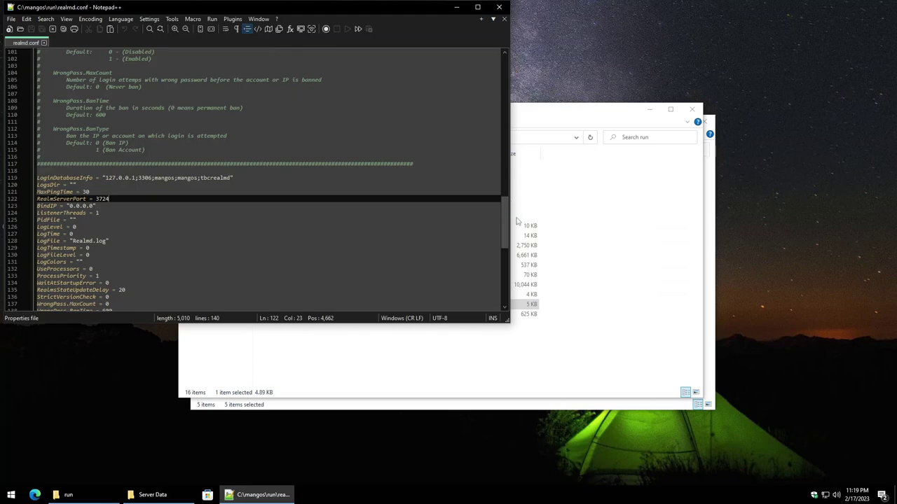
{"action": "left_click_drag", "start_coordinate": [506, 217], "coordinate": [506, 28]}
{"action": "left_click", "coordinate": [499, 7]}
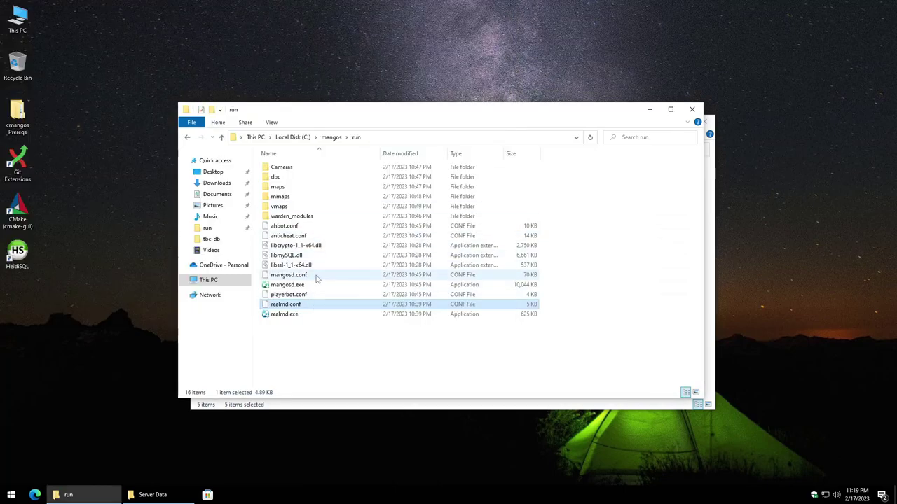
{"action": "left_click", "coordinate": [315, 278]}
Step: Open mangosd.conf in Notepad++ and review its database connection user name
{"action": "right_click", "coordinate": [311, 278]}
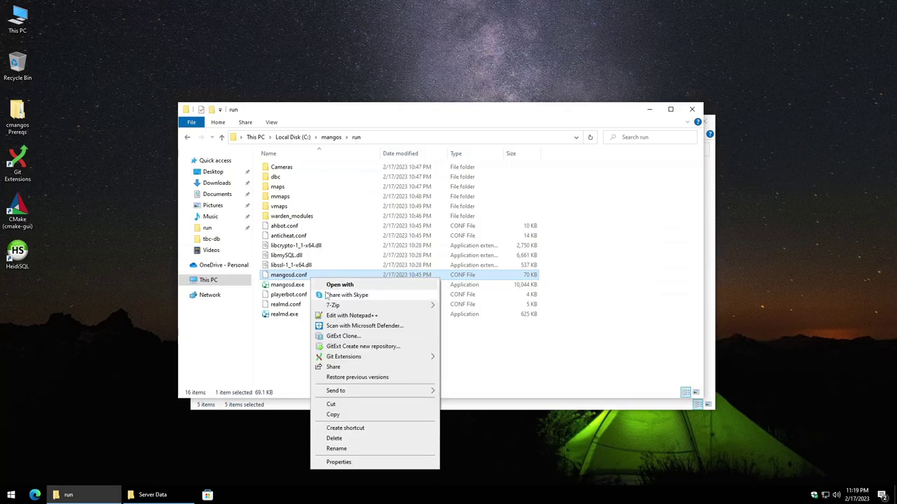
{"action": "left_click", "coordinate": [354, 317]}
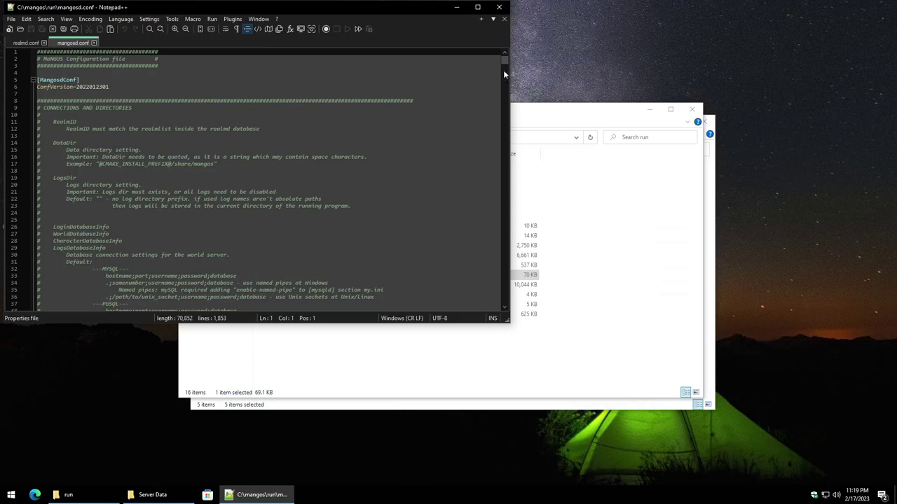
{"action": "left_click_drag", "start_coordinate": [503, 60], "coordinate": [504, 71]}
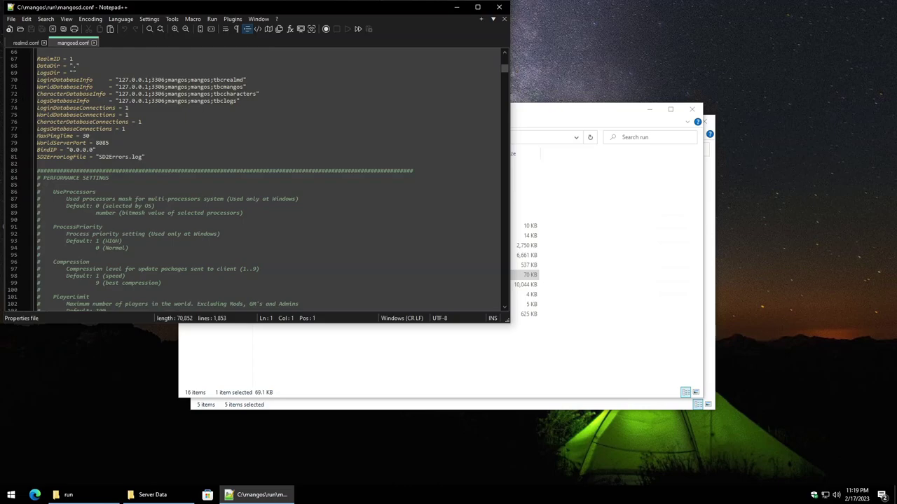
{"action": "left_click_drag", "start_coordinate": [190, 80], "coordinate": [211, 87]}
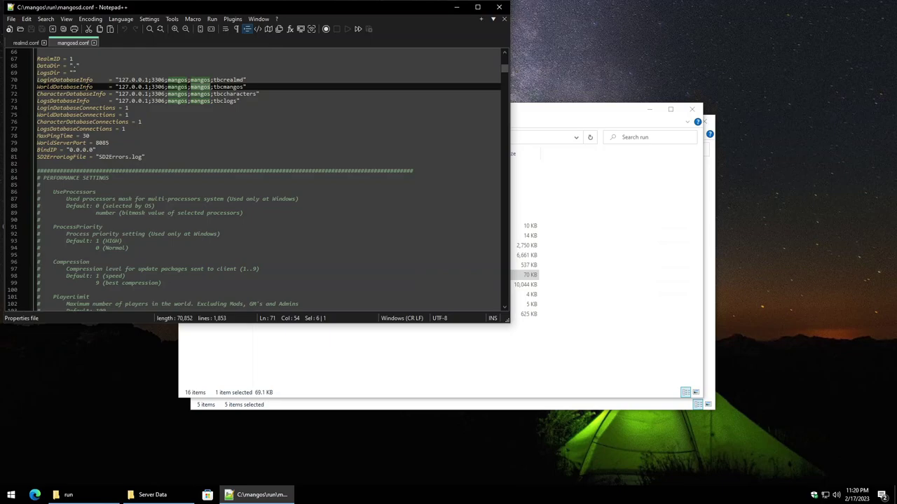
{"action": "left_click", "coordinate": [124, 129]}
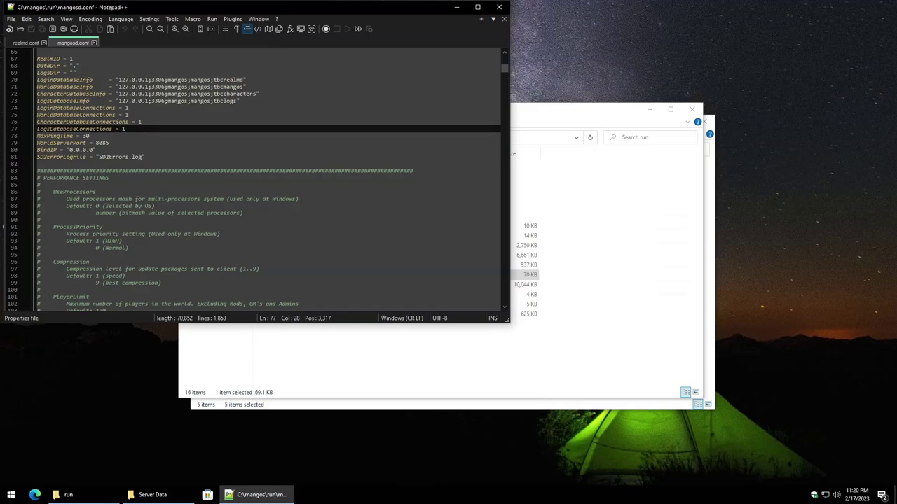
Step: Close Notepad++ and the Server Data window, leaving the run folder in front
{"action": "left_click", "coordinate": [505, 8]}
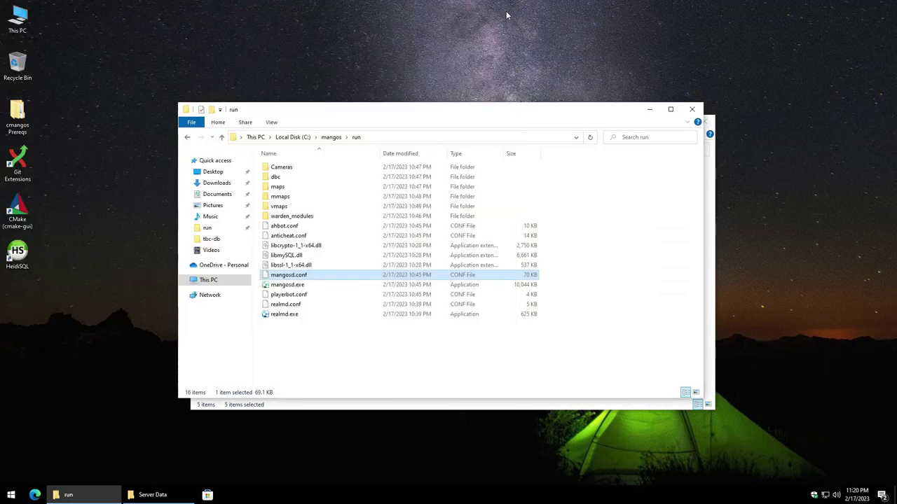
{"action": "left_click", "coordinate": [371, 352]}
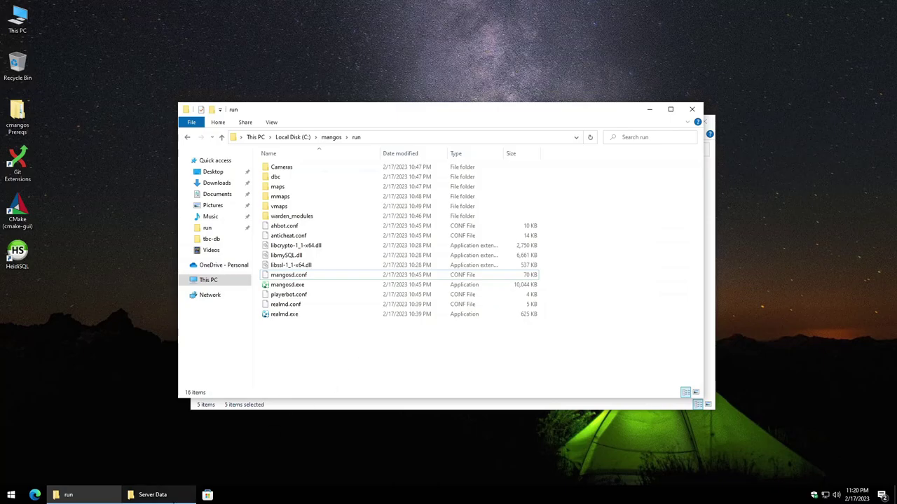
{"action": "left_click", "coordinate": [151, 494]}
{"action": "left_click", "coordinate": [705, 121]}
{"action": "left_click", "coordinate": [372, 365]}
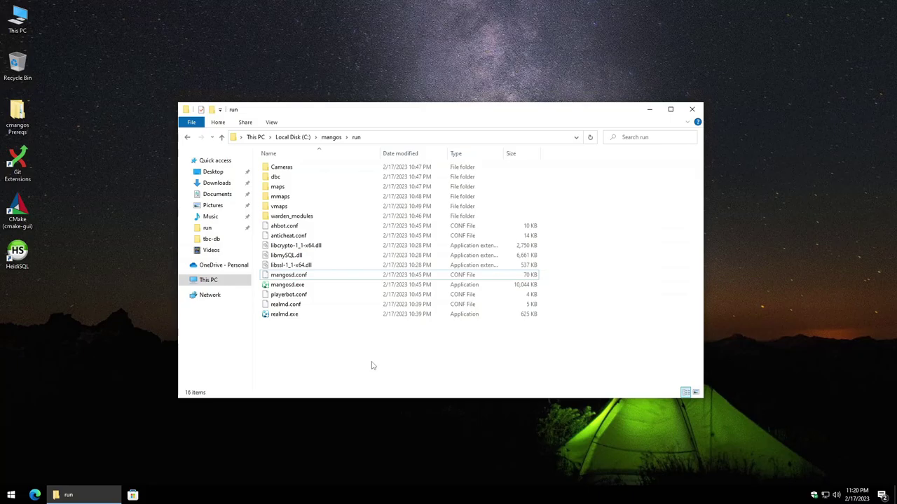
Step: Open a HeidiSQL session to MySQL at 127.0.0.1 with the root password and expand tbcrealmd
{"action": "left_click", "coordinate": [17, 254]}
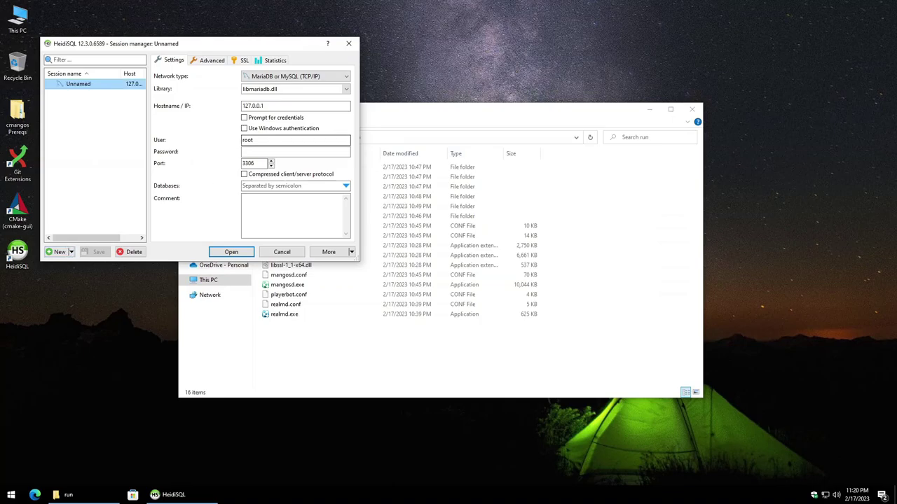
{"action": "left_click", "coordinate": [253, 140]}
{"action": "double_click", "coordinate": [247, 140]}
{"action": "left_click", "coordinate": [257, 151]}
{"action": "type", "text": "ro"}
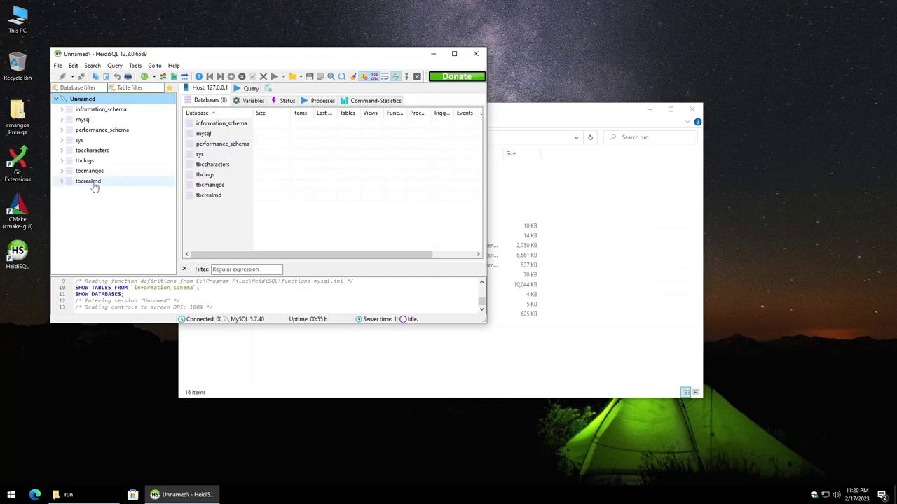
{"action": "left_click", "coordinate": [62, 183]}
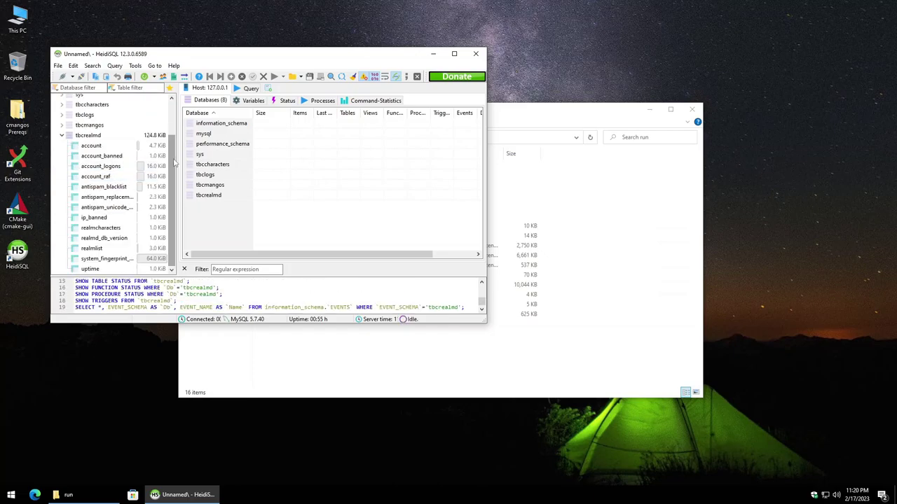
Step: Select tbcrealmd's realmlist table, maximize HeidiSQL and show its Data rows
{"action": "left_click", "coordinate": [100, 249]}
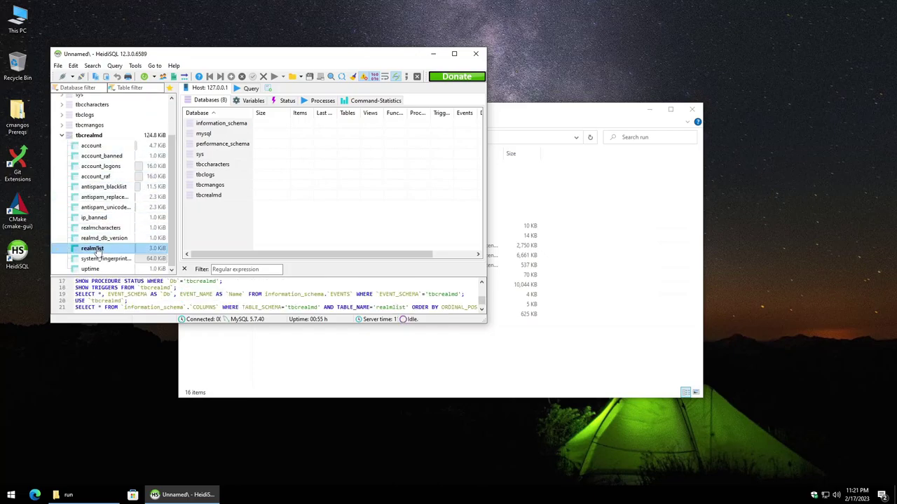
{"action": "left_click", "coordinate": [454, 54]}
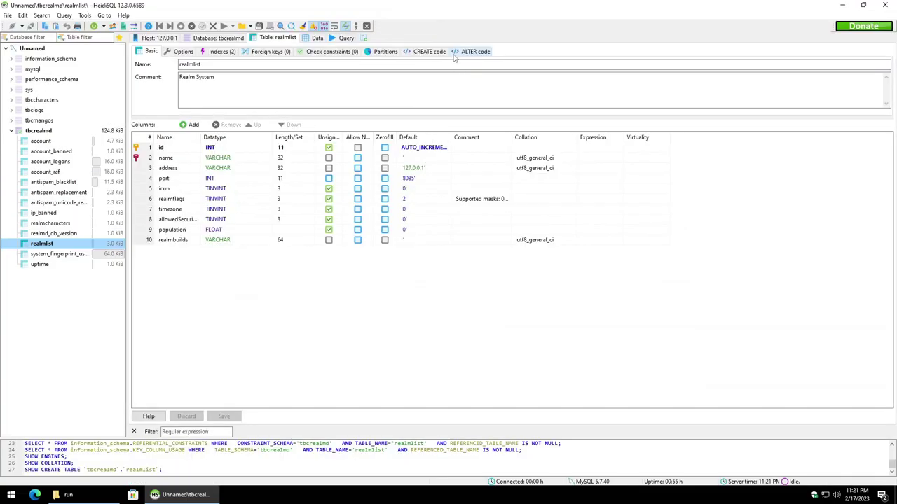
{"action": "left_click", "coordinate": [317, 39]}
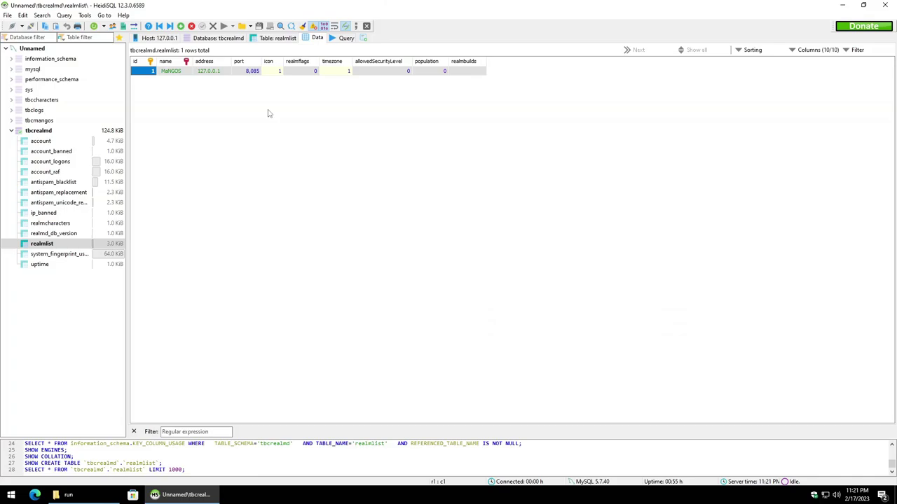
Step: Replace the realmlist name cell value MaNGOS with Mayo and commit the row
{"action": "left_click", "coordinate": [180, 73]}
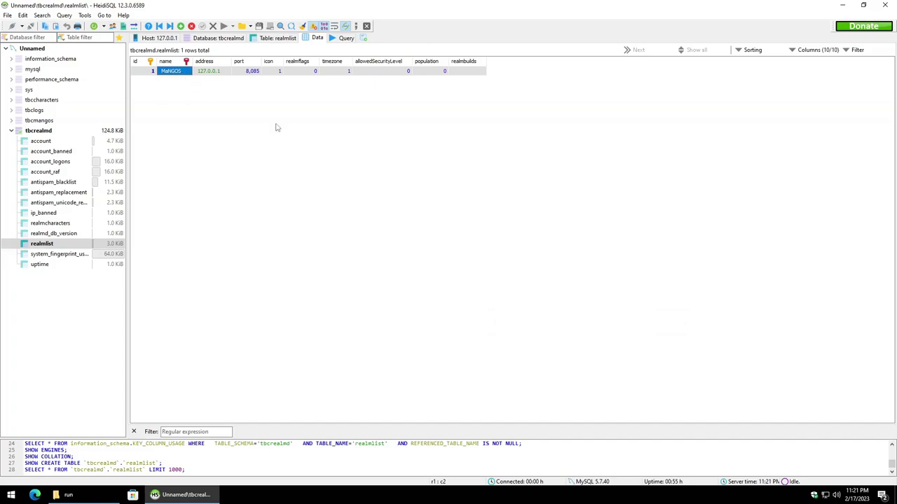
{"action": "left_click", "coordinate": [183, 72]}
{"action": "key", "text": "BackSpace"}
{"action": "key", "text": "BackSpace"}
{"action": "key", "text": "BackSpace"}
{"action": "key", "text": "BackSpace"}
{"action": "key", "text": "BackSpace"}
{"action": "key", "text": "BackSpace"}
{"action": "type", "text": "Mayo"}
{"action": "key", "text": "Return"}
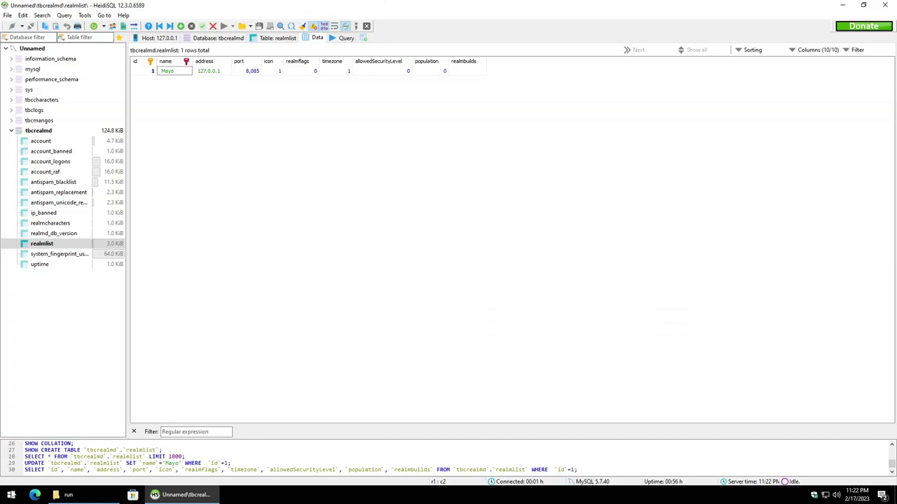
Step: Launch Command Prompt from the Start search with cmd and reposition its window
{"action": "left_click", "coordinate": [9, 496]}
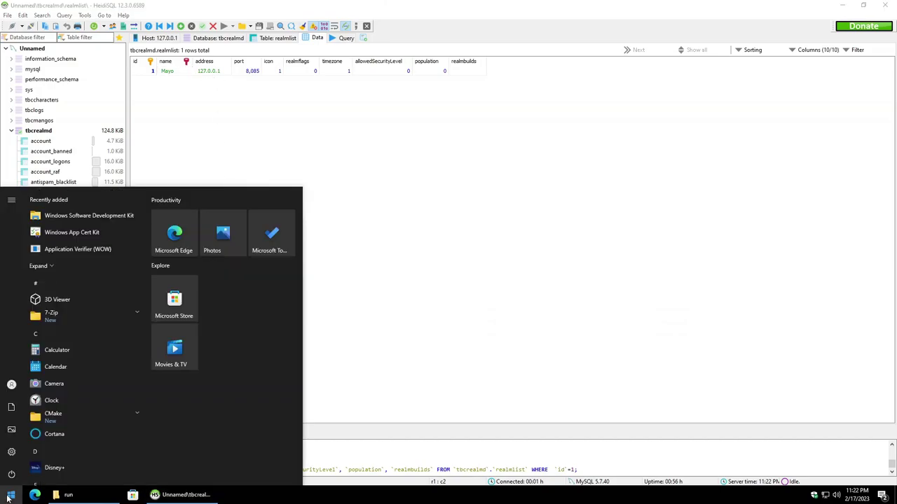
{"action": "type", "text": "cmd"}
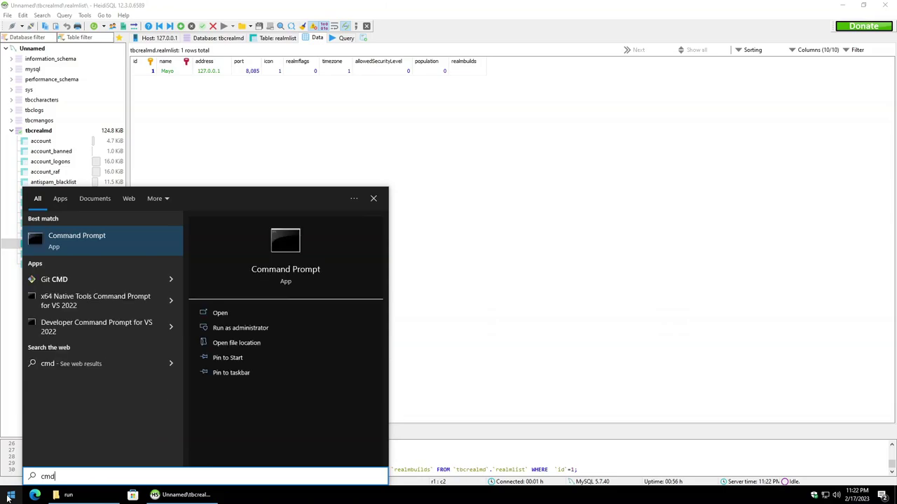
{"action": "key", "text": "Return"}
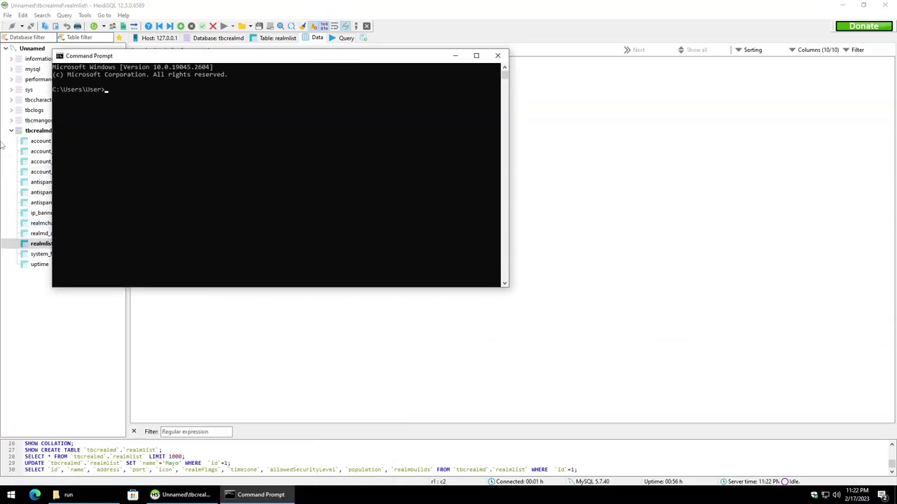
{"action": "left_click_drag", "start_coordinate": [257, 62], "coordinate": [420, 114]}
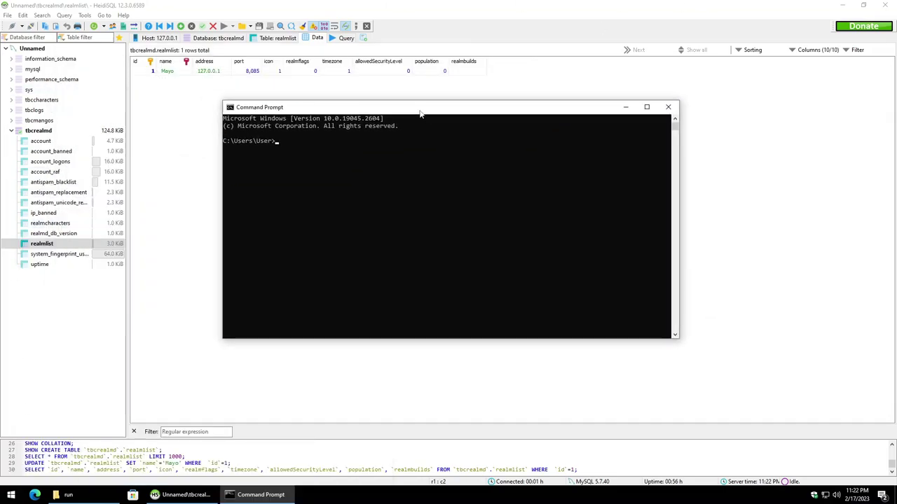
Step: Run ipconfig and copy the IPv4 address 192.168.60.228
{"action": "type", "text": "ipconfig"}
{"action": "key", "text": "Return"}
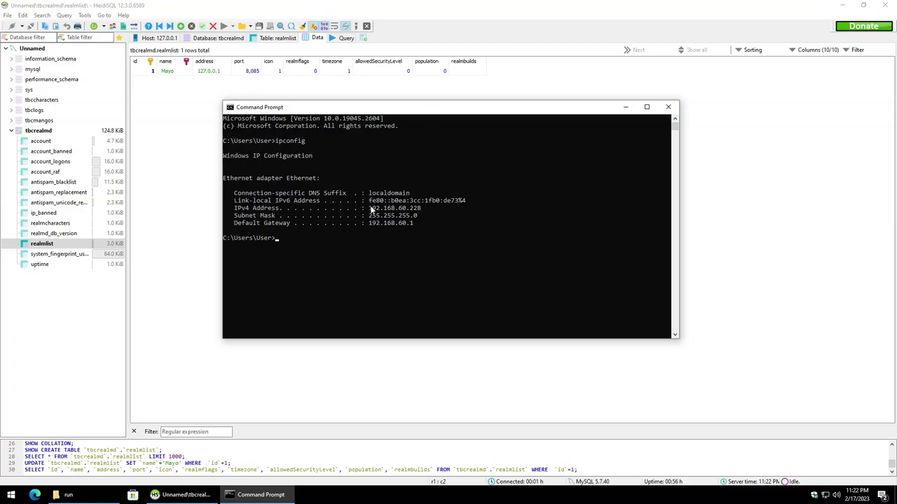
{"action": "left_click_drag", "start_coordinate": [368, 208], "coordinate": [423, 210]}
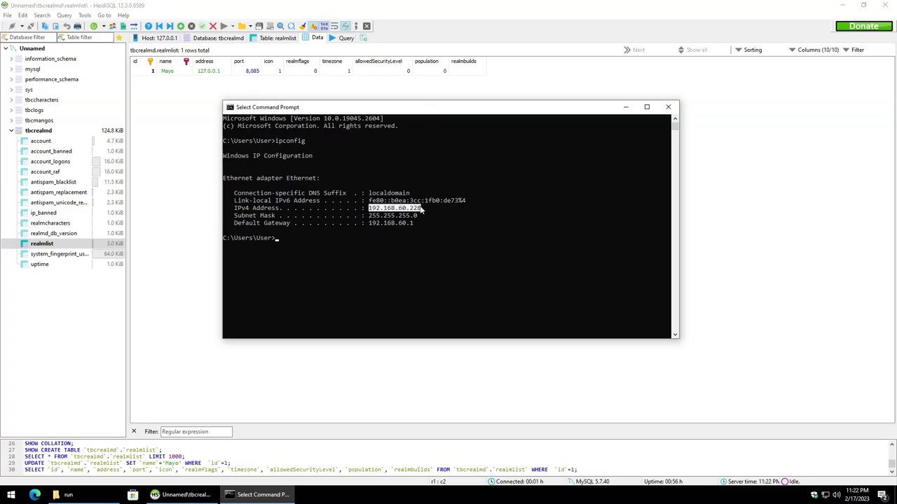
{"action": "key", "text": "ctrl+c"}
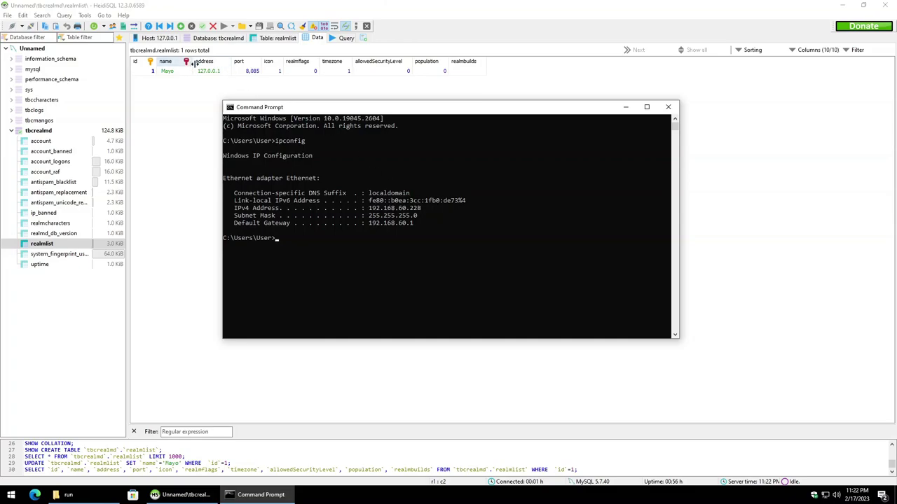
Step: Paste 192.168.60.228 over 127.0.0.1 in the address cell and widen the address column
{"action": "double_click", "coordinate": [217, 72]}
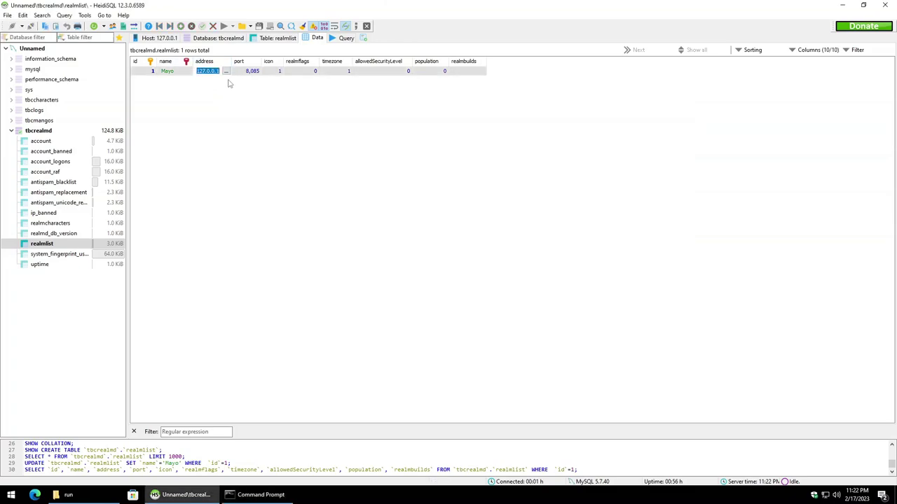
{"action": "key", "text": "ctrl+v"}
{"action": "key", "text": "Return"}
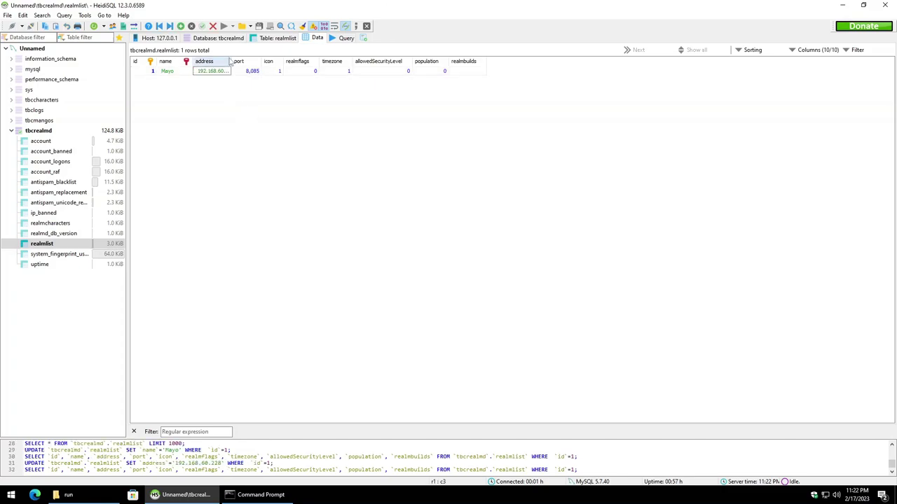
{"action": "left_click_drag", "start_coordinate": [229, 61], "coordinate": [246, 61]}
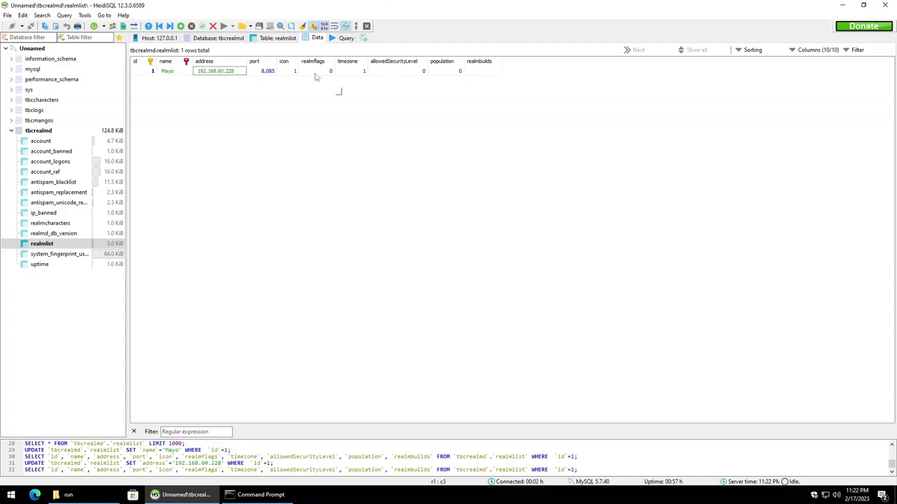
Step: Read the wiki's realmlist icon, realmflags and timezone references, then return to HeidiSQL
{"action": "left_click", "coordinate": [34, 495]}
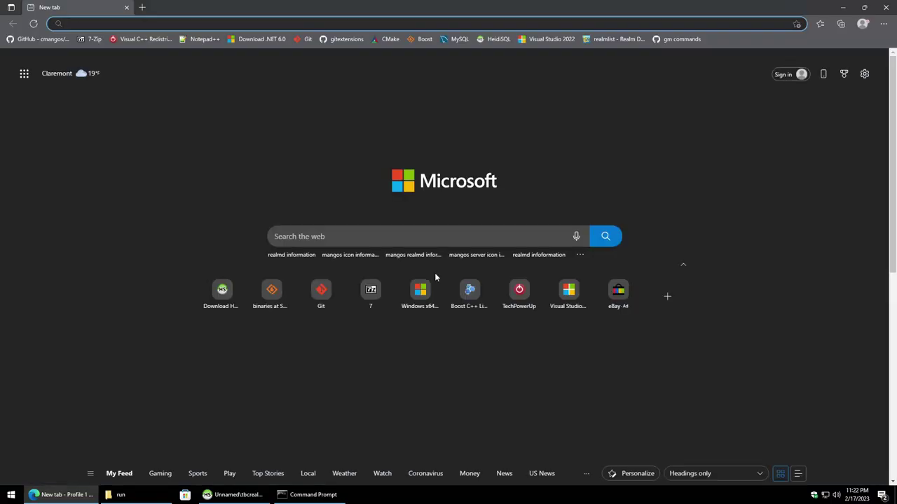
{"action": "scroll", "coordinate": [657, 333], "scroll_direction": "down", "scroll_amount": 3}
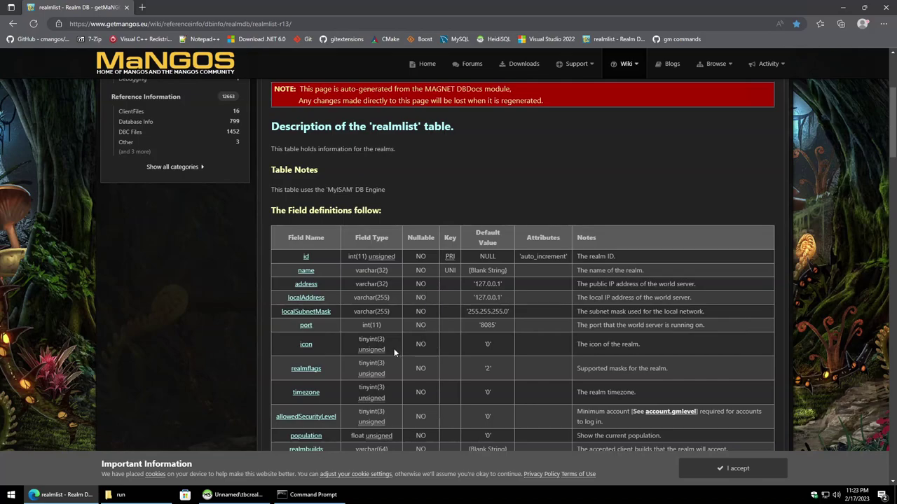
{"action": "triple_click", "coordinate": [649, 350]}
{"action": "scroll", "coordinate": [436, 347], "scroll_direction": "down", "scroll_amount": 3}
{"action": "scroll", "coordinate": [441, 344], "scroll_direction": "down", "scroll_amount": 1}
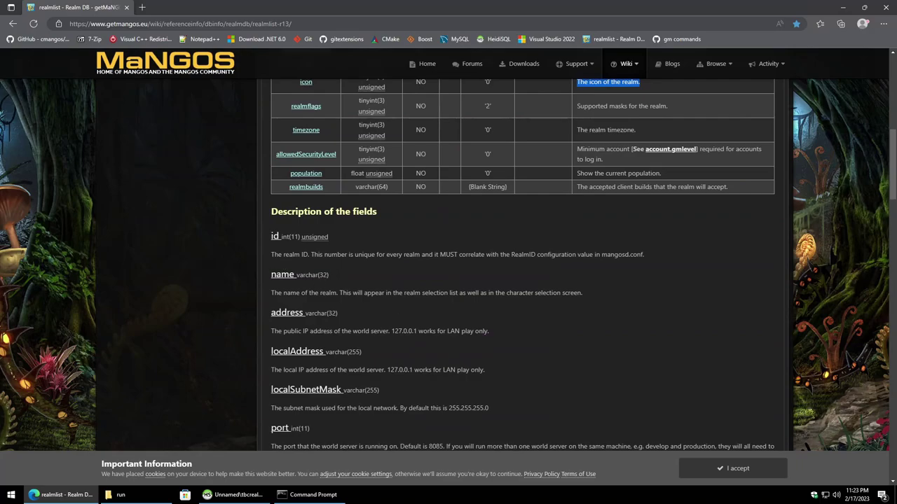
{"action": "scroll", "coordinate": [335, 336], "scroll_direction": "down", "scroll_amount": 3}
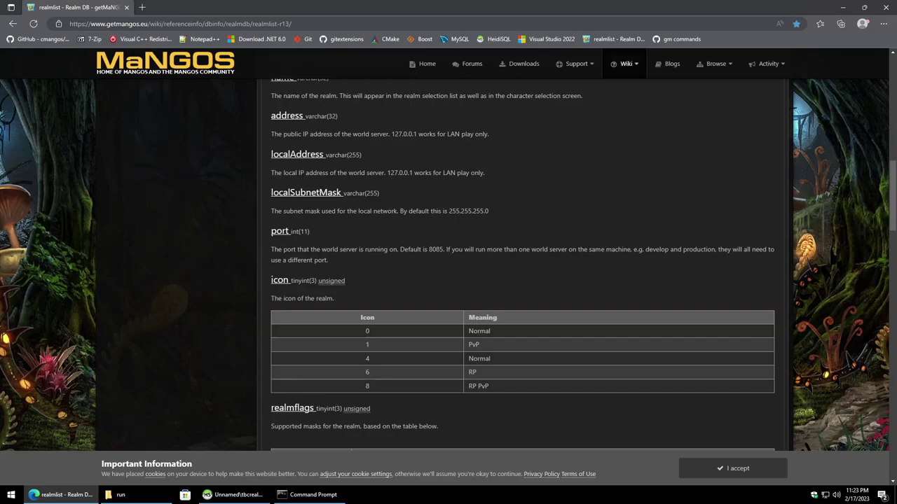
{"action": "double_click", "coordinate": [491, 331]}
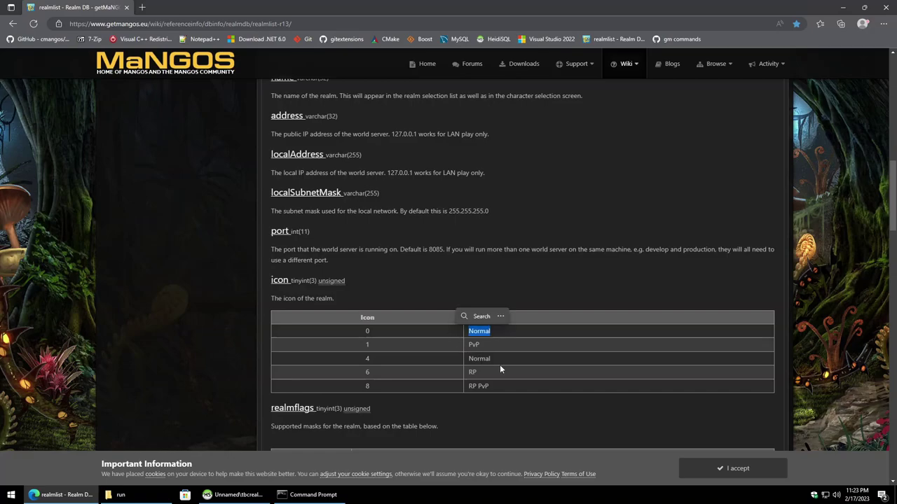
{"action": "left_click", "coordinate": [496, 360]}
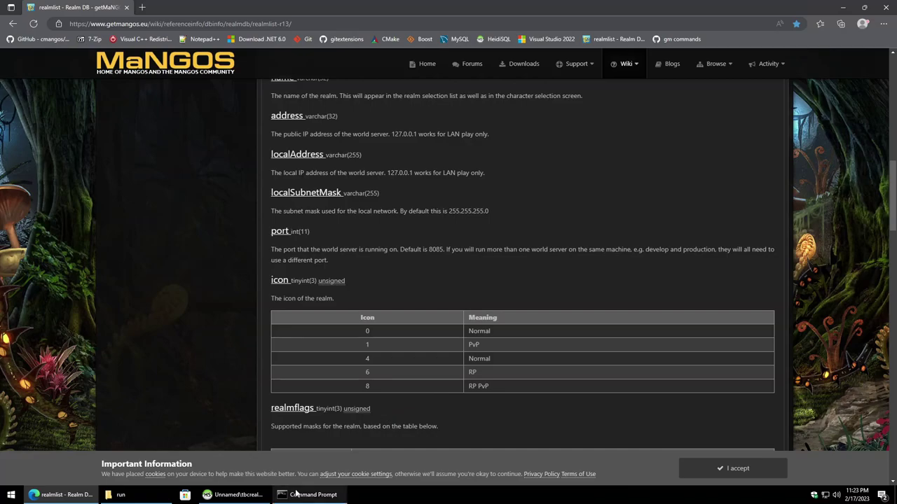
{"action": "scroll", "coordinate": [413, 330], "scroll_direction": "down", "scroll_amount": 4}
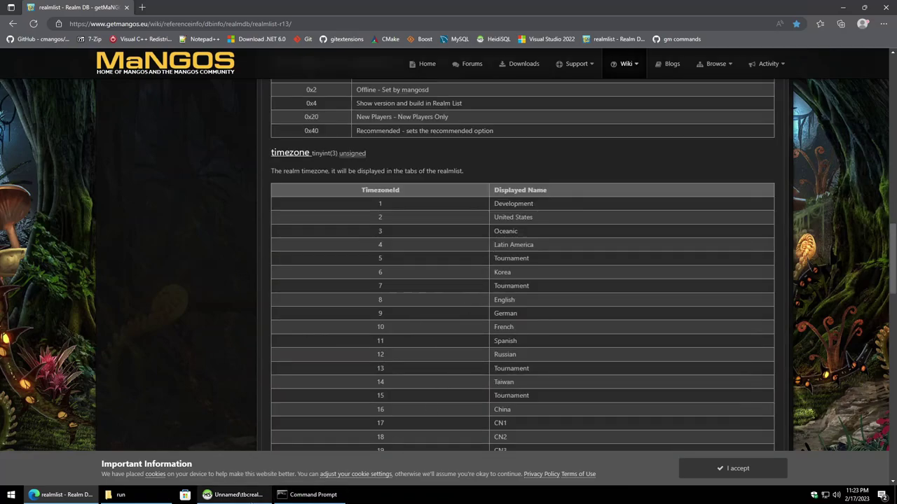
{"action": "left_click", "coordinate": [235, 494]}
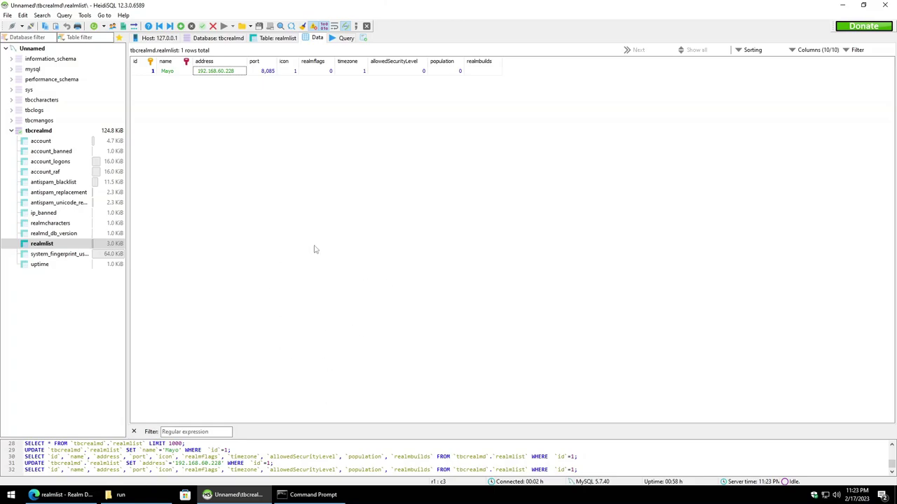
Step: Exit HeidiSQL via File > Exit, close Edge and Command Prompt, and select realmd.exe
{"action": "left_click", "coordinate": [7, 15]}
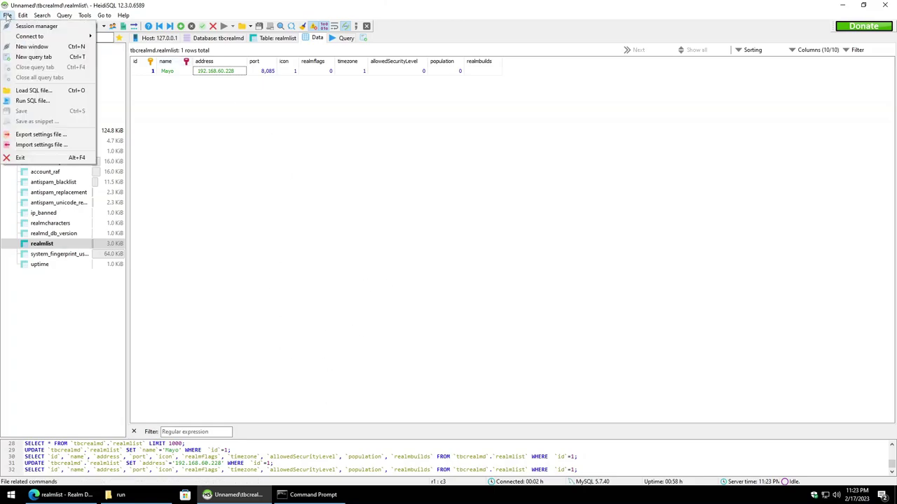
{"action": "left_click", "coordinate": [26, 158]}
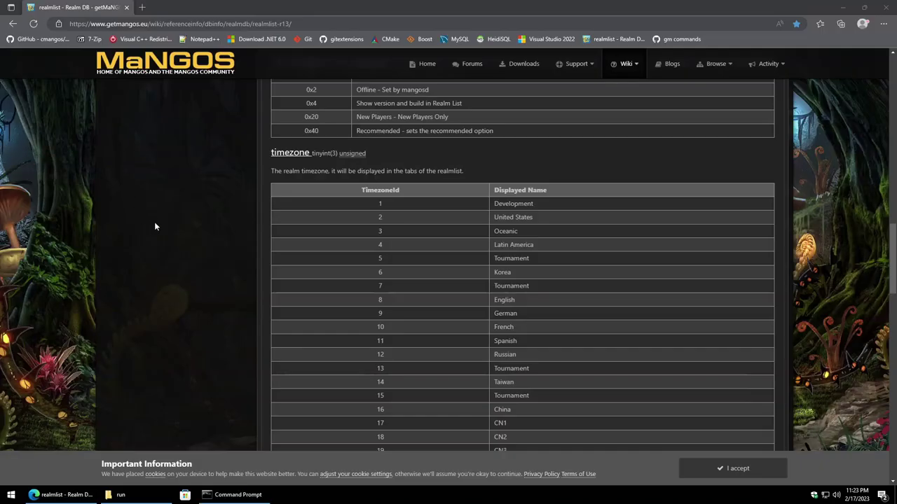
{"action": "left_click", "coordinate": [884, 6]}
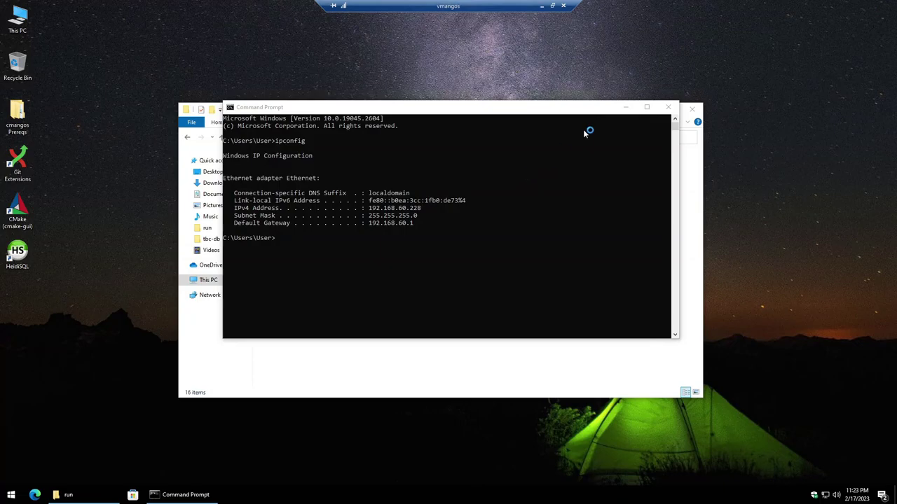
{"action": "left_click", "coordinate": [668, 106]}
{"action": "left_click", "coordinate": [312, 376]}
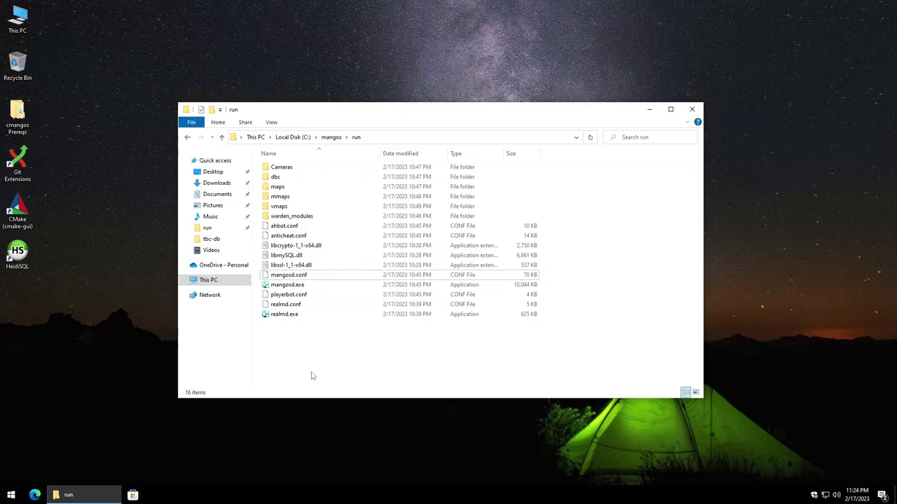
{"action": "left_click", "coordinate": [285, 315]}
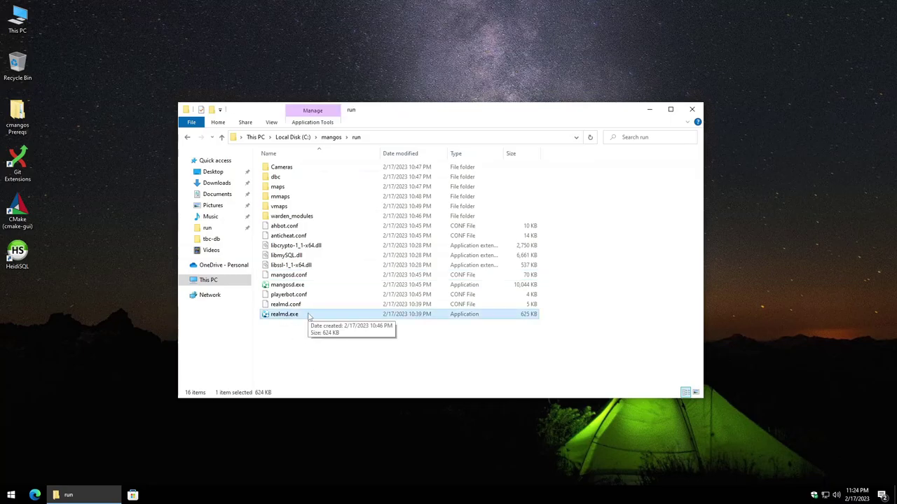
Step: Launch realmd.exe, allow it on private and public networks, and move its console top-left
{"action": "double_click", "coordinate": [307, 316]}
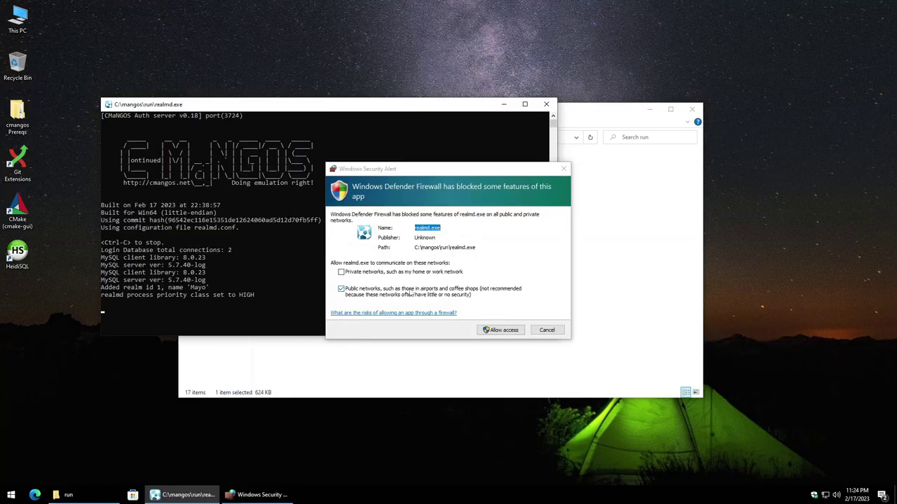
{"action": "left_click", "coordinate": [369, 273]}
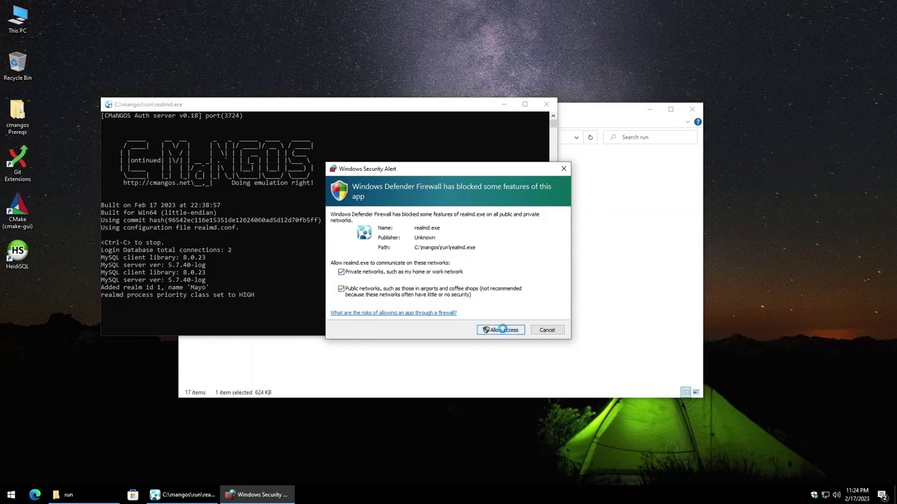
{"action": "left_click", "coordinate": [503, 330]}
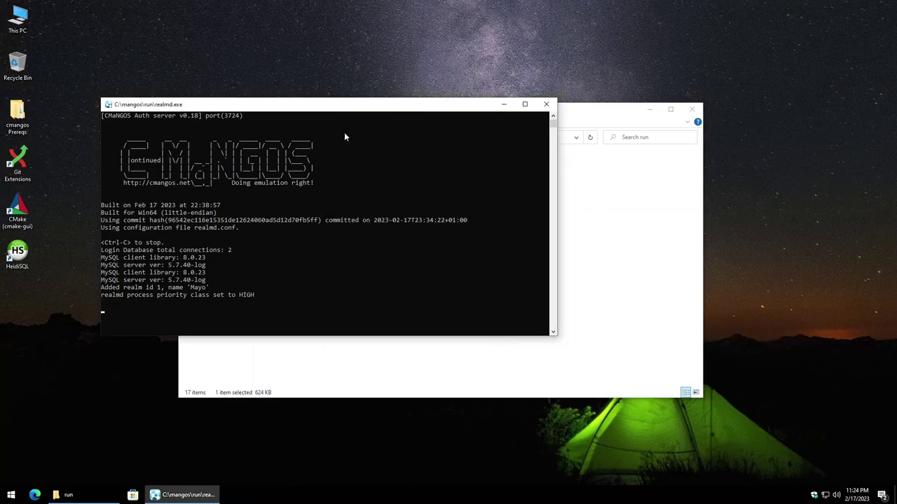
{"action": "left_click_drag", "start_coordinate": [312, 103], "coordinate": [296, 60]}
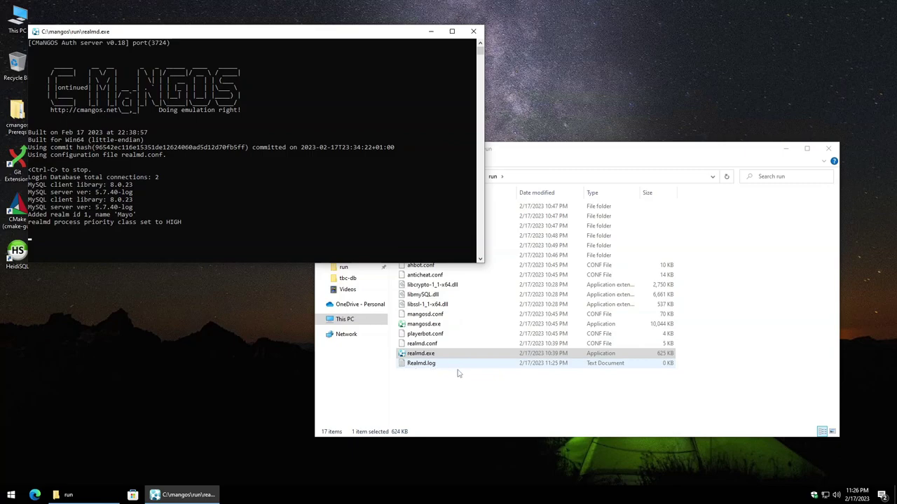
{"action": "left_click", "coordinate": [481, 398]}
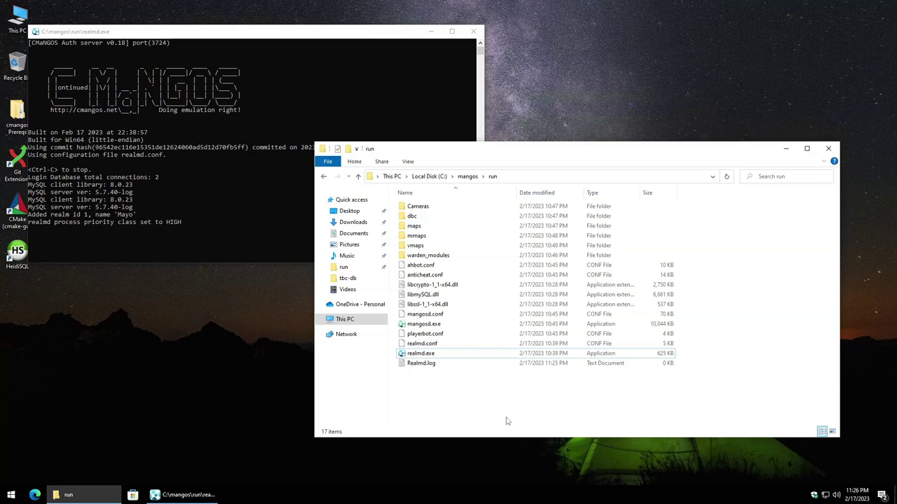
Step: Launch mangosd.exe from the run folder, allow firewall access, and place its console below realmd
{"action": "left_click", "coordinate": [434, 344]}
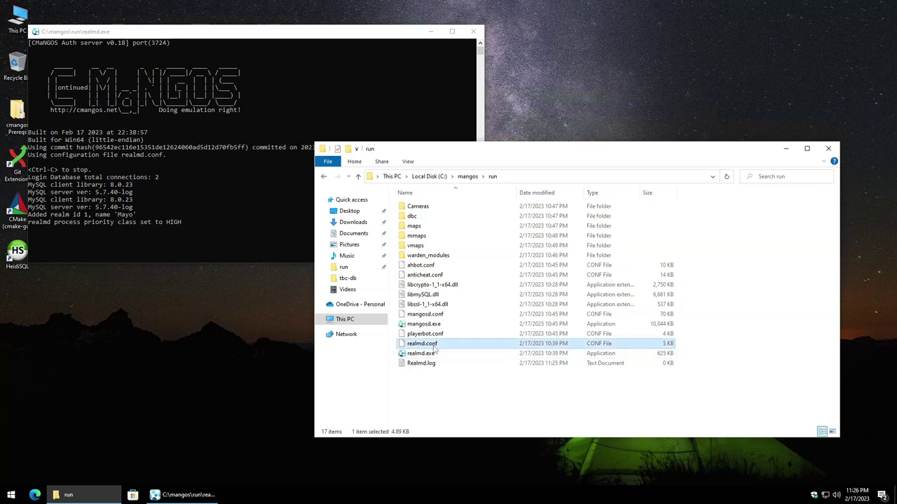
{"action": "left_click", "coordinate": [454, 315]}
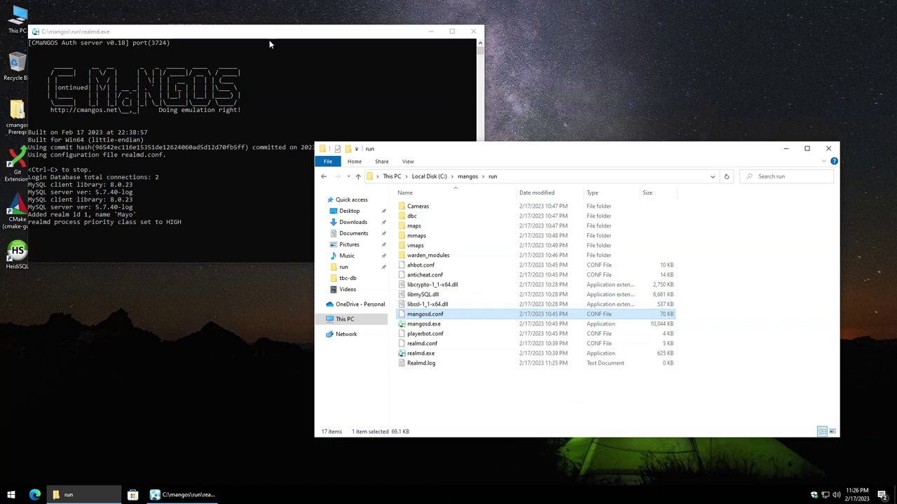
{"action": "left_click_drag", "start_coordinate": [489, 148], "coordinate": [568, 212]}
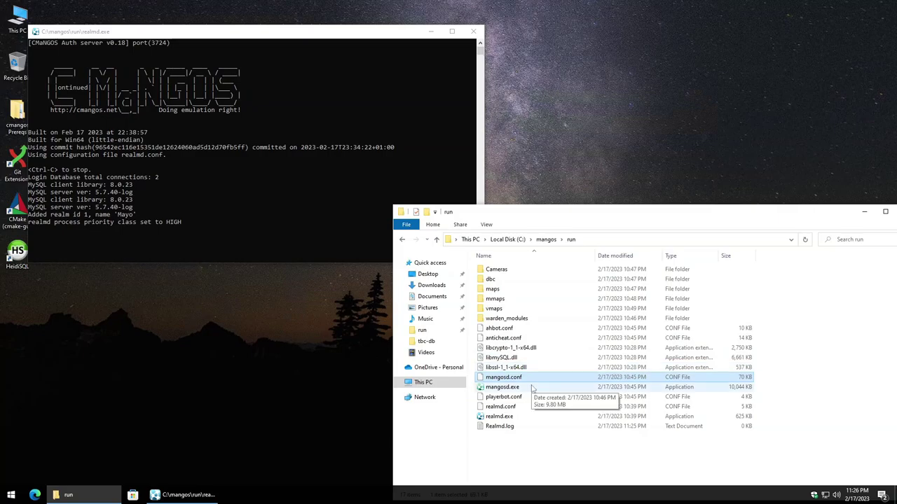
{"action": "double_click", "coordinate": [503, 386]}
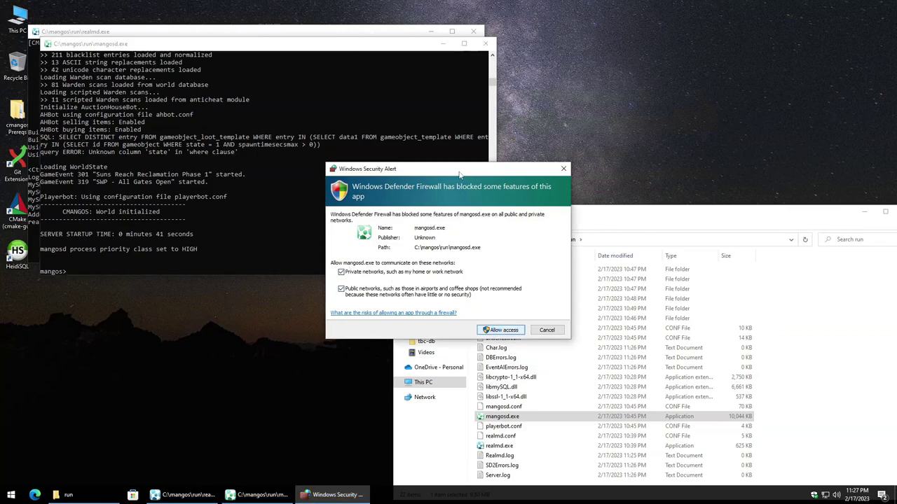
{"action": "key", "text": "Return"}
{"action": "left_click_drag", "start_coordinate": [248, 47], "coordinate": [293, 220]}
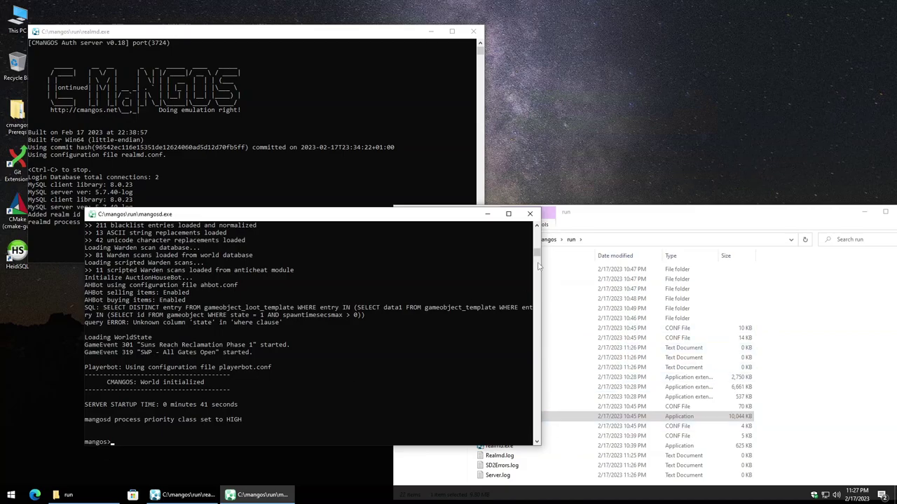
{"action": "left_click_drag", "start_coordinate": [539, 256], "coordinate": [537, 230]}
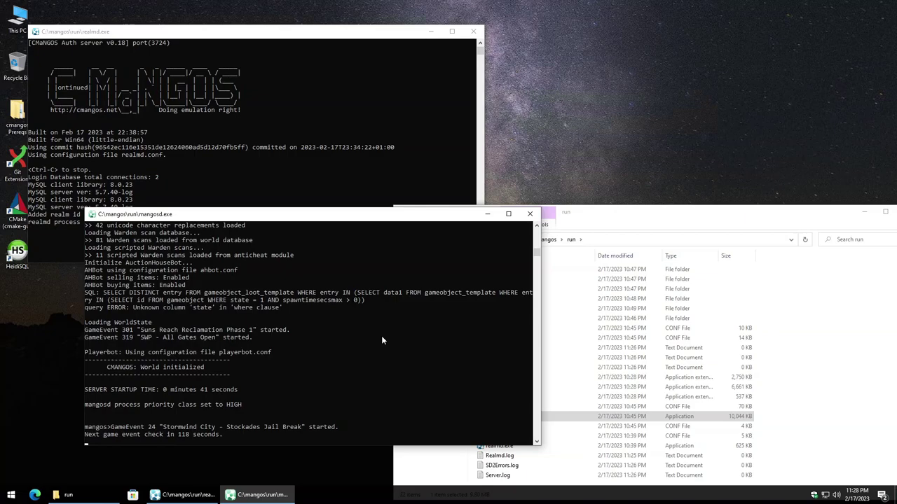
Step: Navigate from the run folder up to mangos, into tbc-db, and select InstallFullDB.sh
{"action": "left_click", "coordinate": [650, 224]}
{"action": "left_click", "coordinate": [546, 239]}
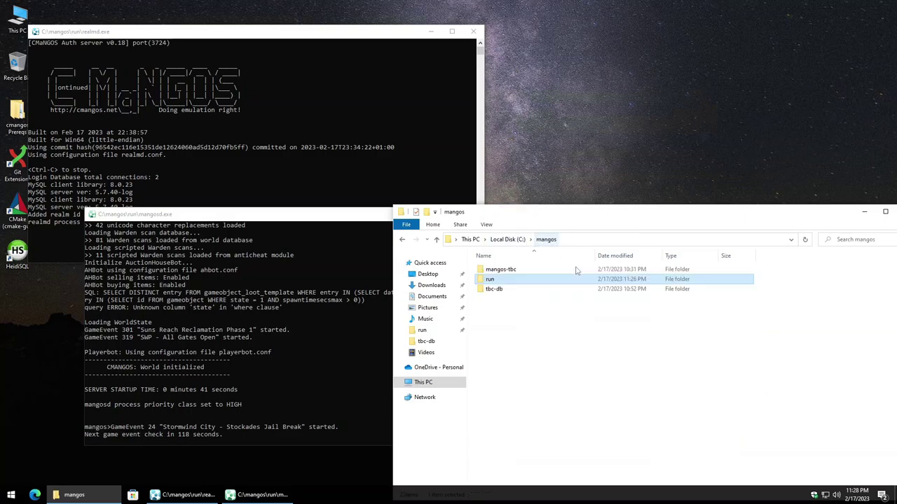
{"action": "double_click", "coordinate": [517, 291]}
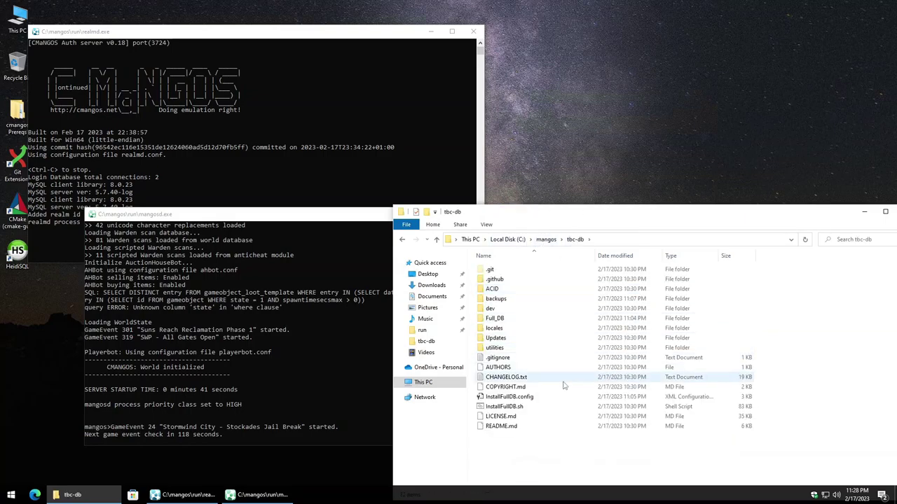
{"action": "left_click", "coordinate": [536, 411]}
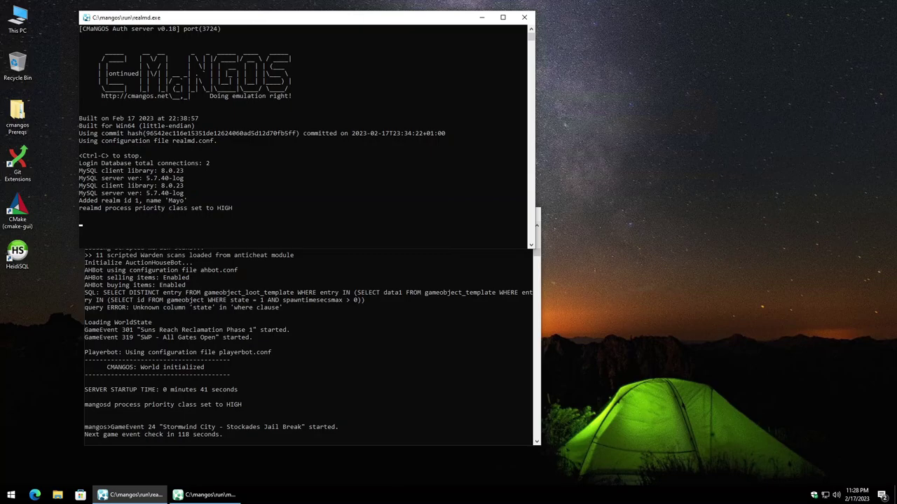
Step: In the mangosd console, begin an 'account create' command for account 'test' with its password
{"action": "left_click", "coordinate": [384, 419]}
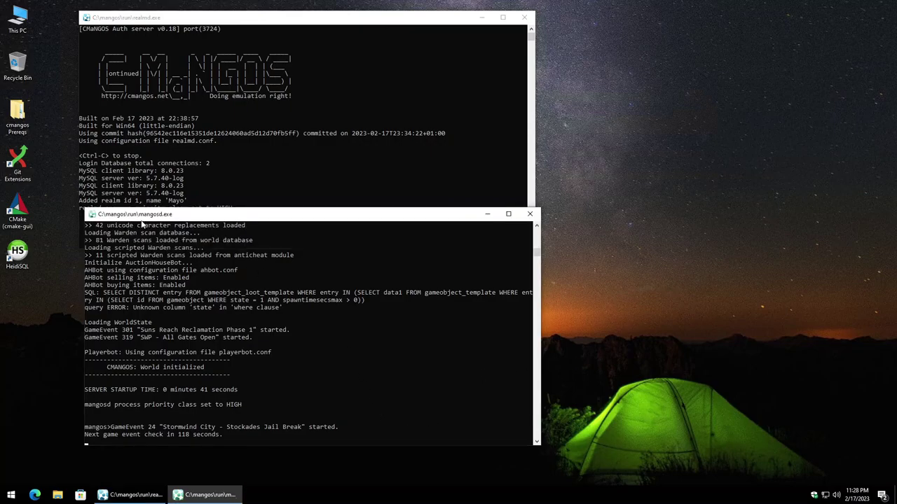
{"action": "left_click_drag", "start_coordinate": [257, 215], "coordinate": [263, 231]}
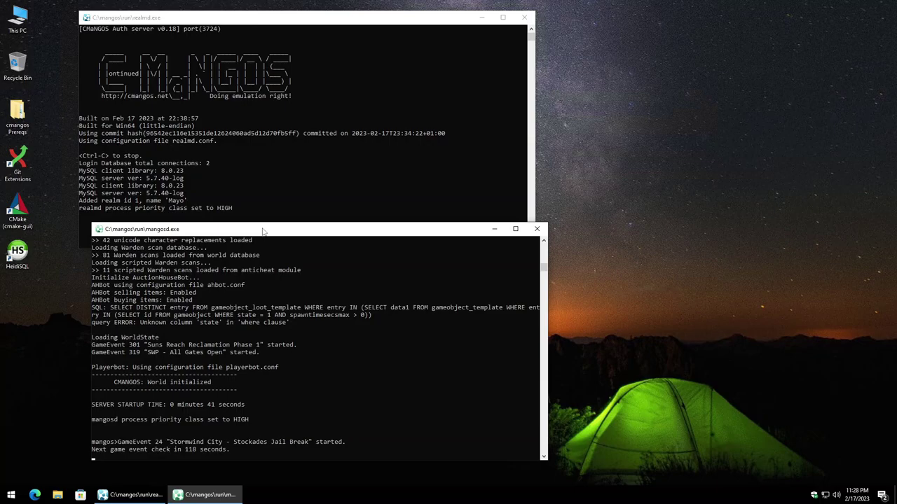
{"action": "type", "text": "account create test"}
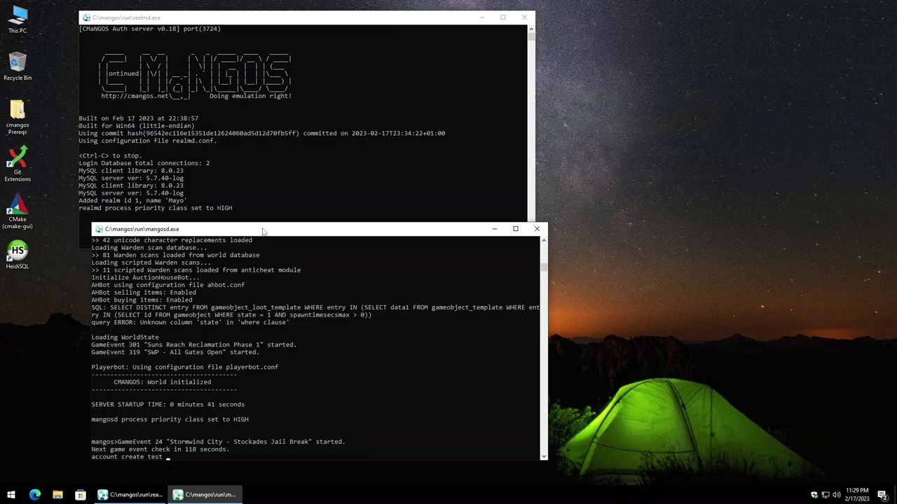